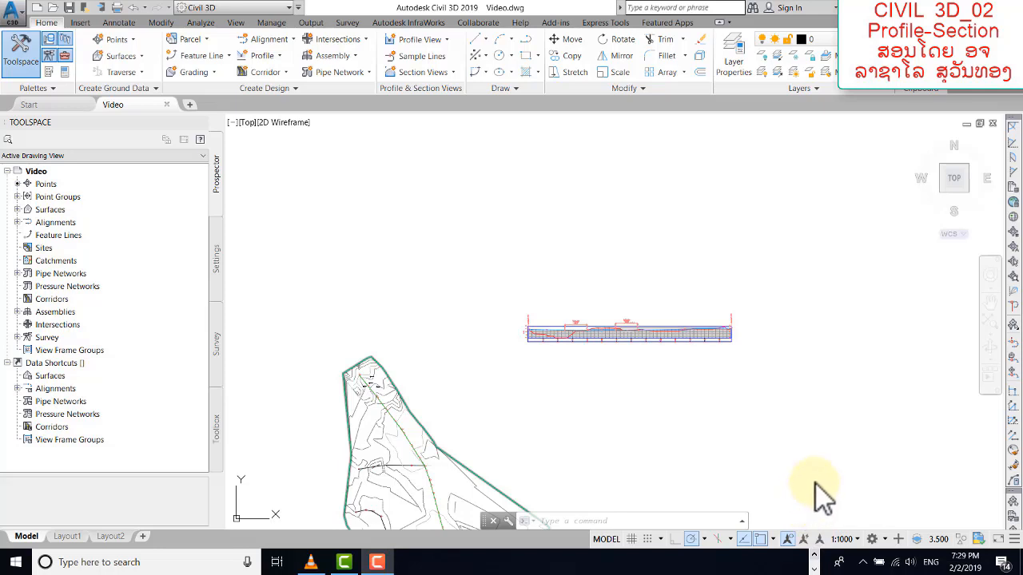
Inspect the existing profile view and its band in the Video drawing.
left_click(558, 356)
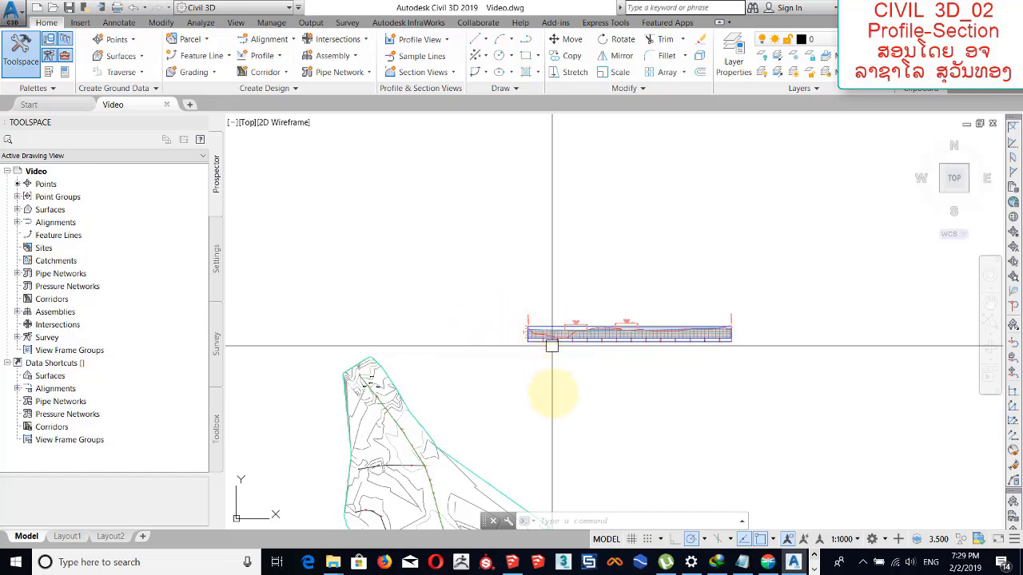
scroll(551, 345, "up", 2)
scroll(524, 330, "up", 5)
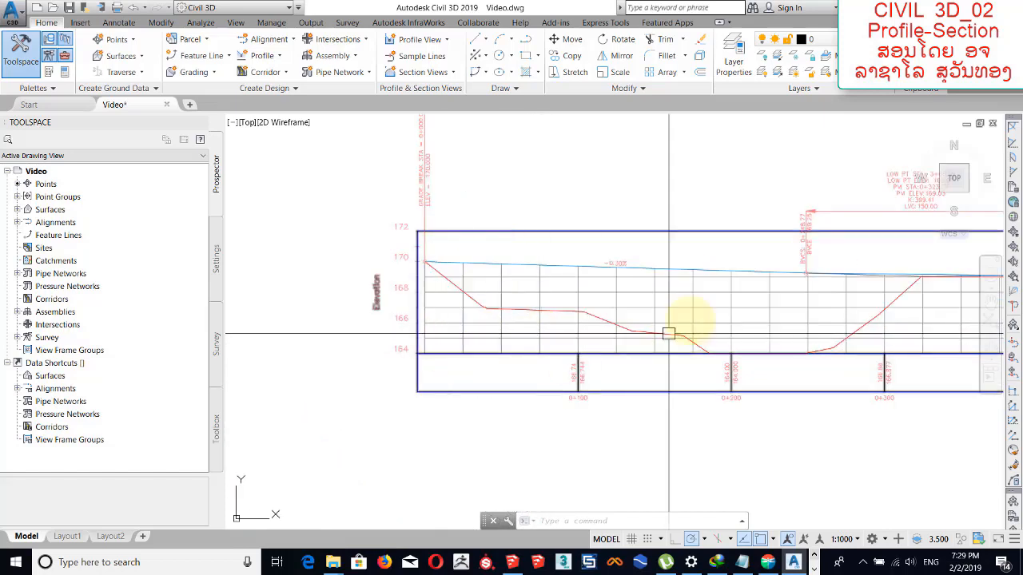
middle_click_drag(690, 318, 594, 296)
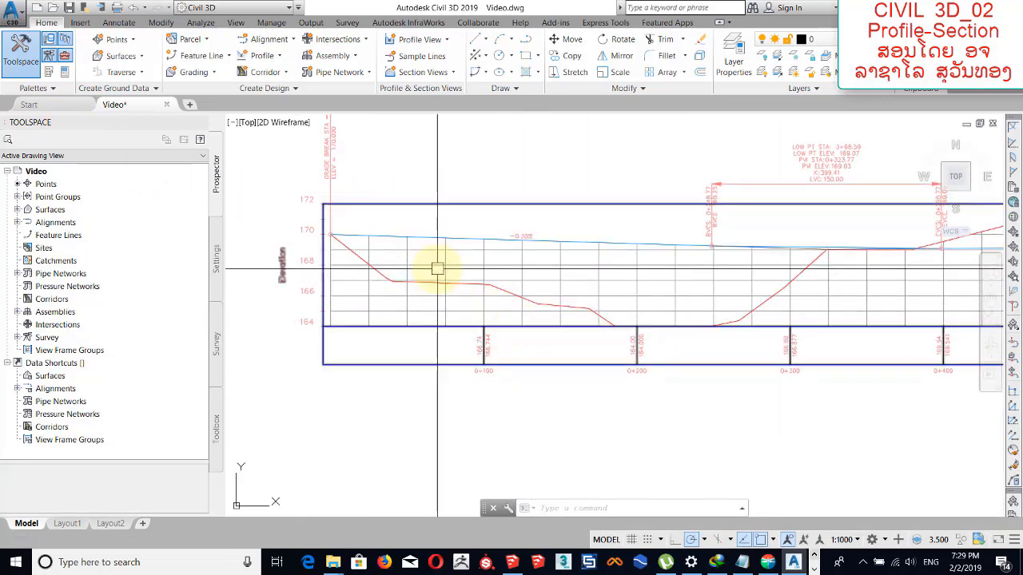
Open Part1.dwg from the "1. Band Profiel and Section" folder inside Data CIVIL 3D, ignoring unresolved reference files.
left_click(52, 8)
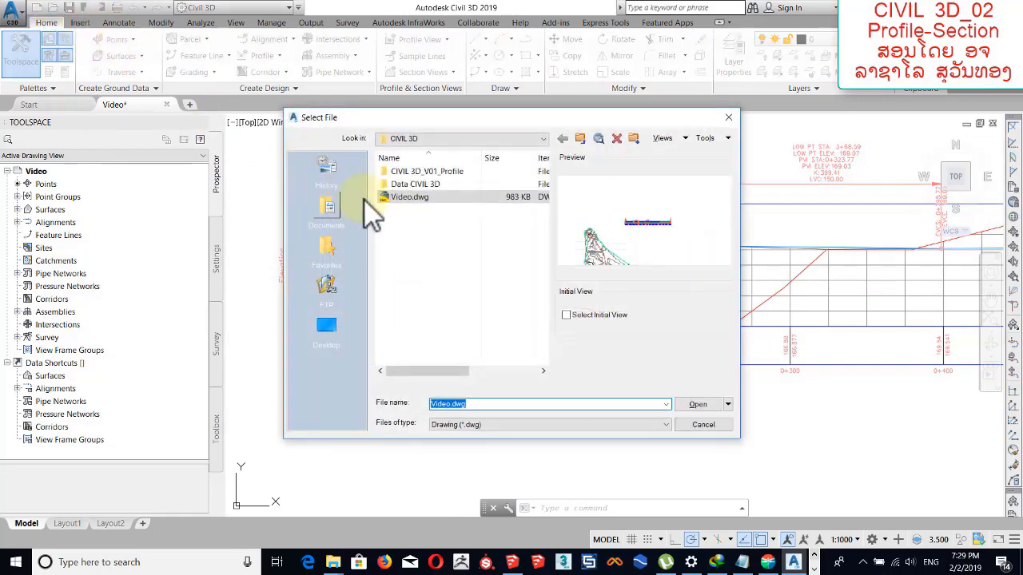
double_click(413, 186)
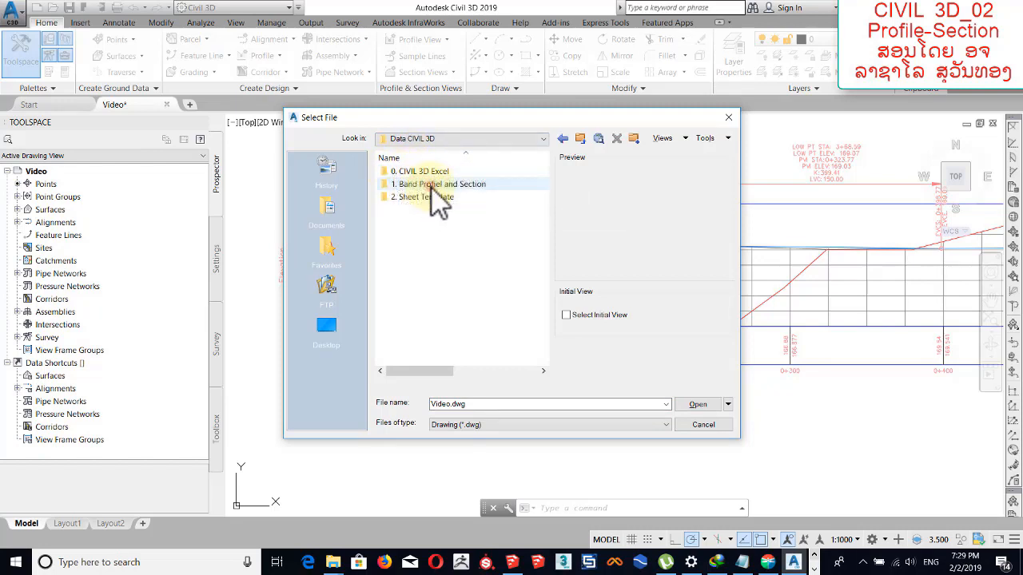
left_click(432, 189)
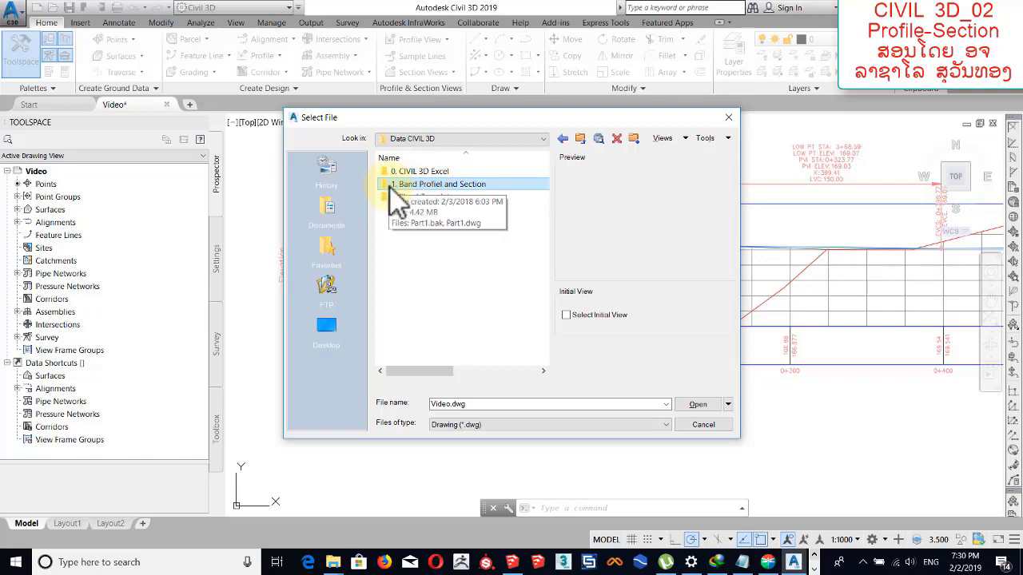
double_click(399, 185)
left_click(402, 174)
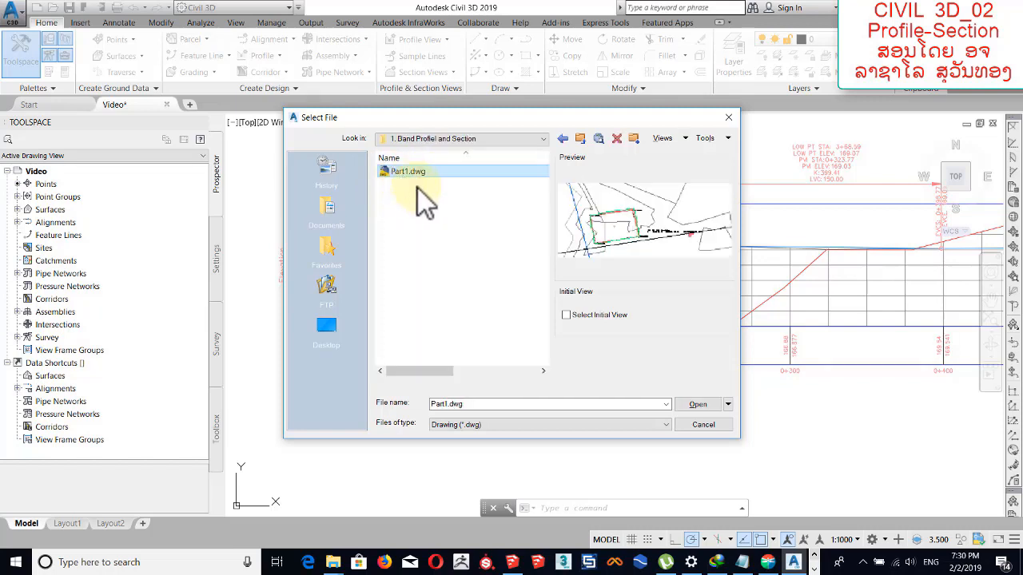
left_click(696, 404)
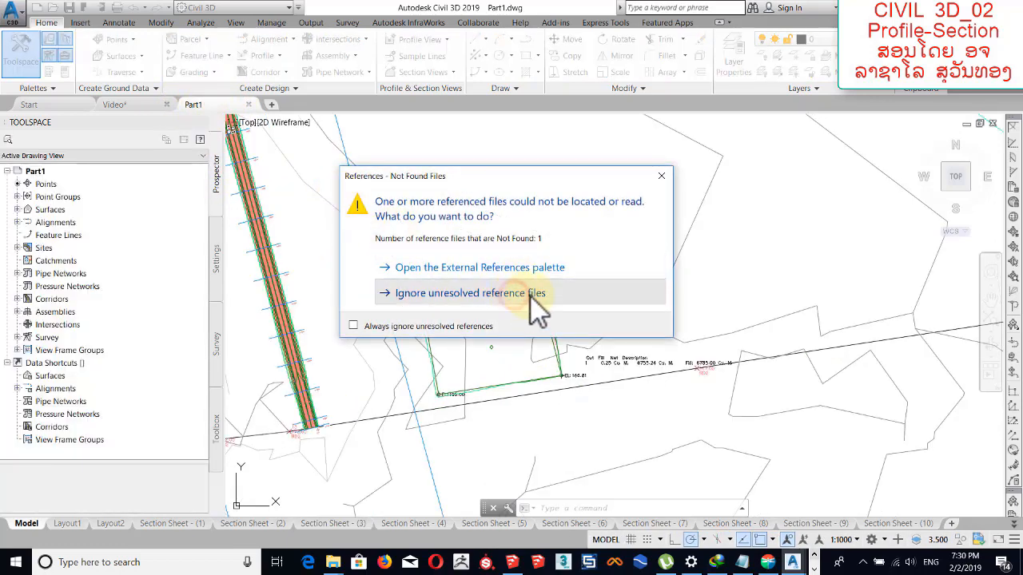
left_click(511, 294)
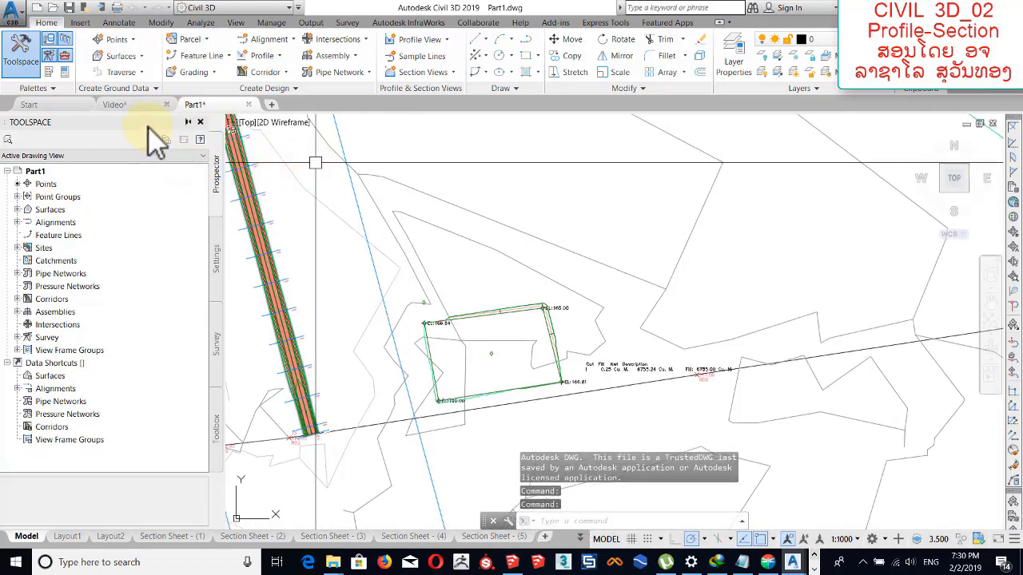
Examine the profile view's data bands in the Part1 drawing and compare them with the profile view in the Video drawing.
left_click(120, 105)
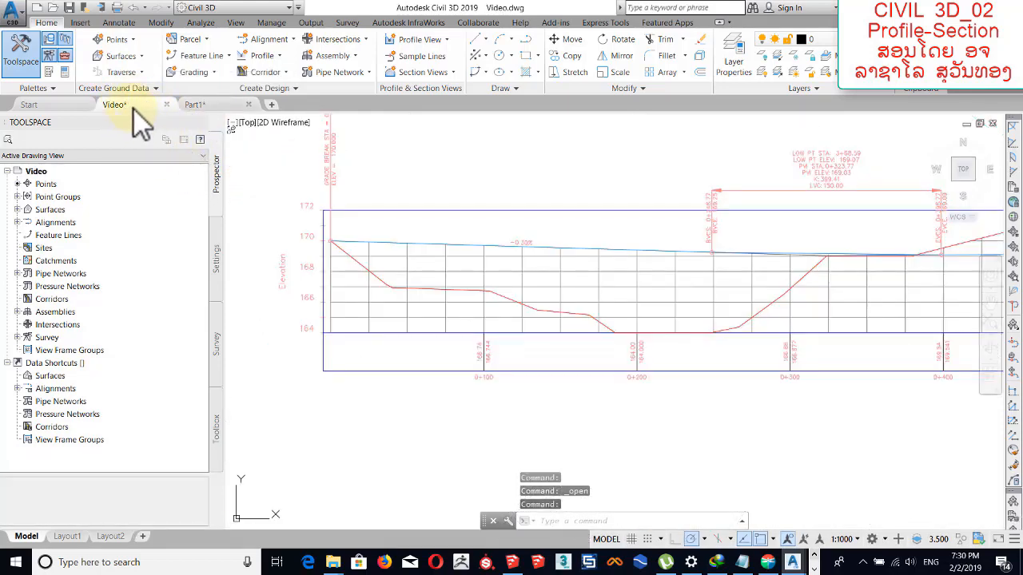
left_click(195, 105)
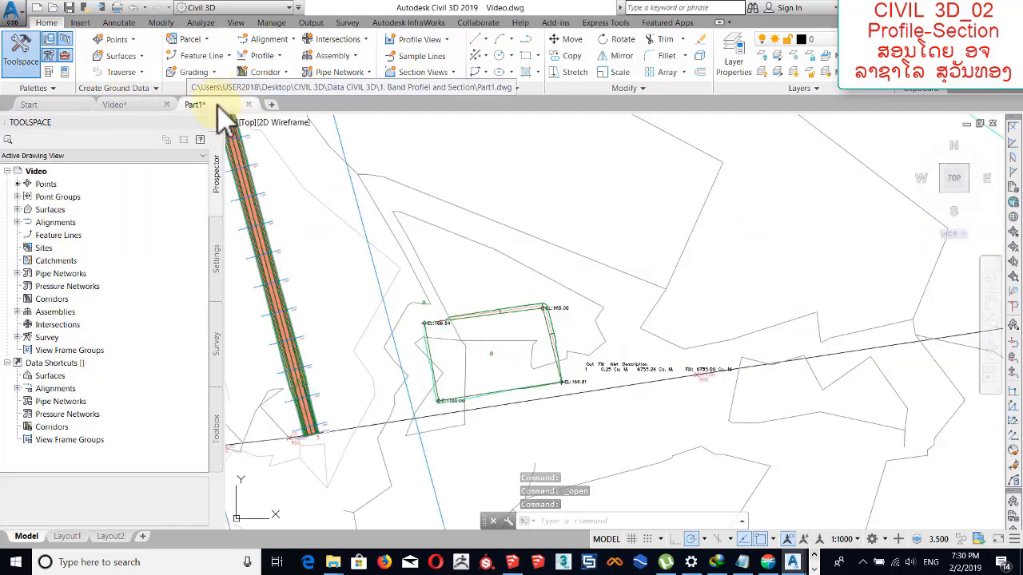
scroll(506, 229, "down", 5)
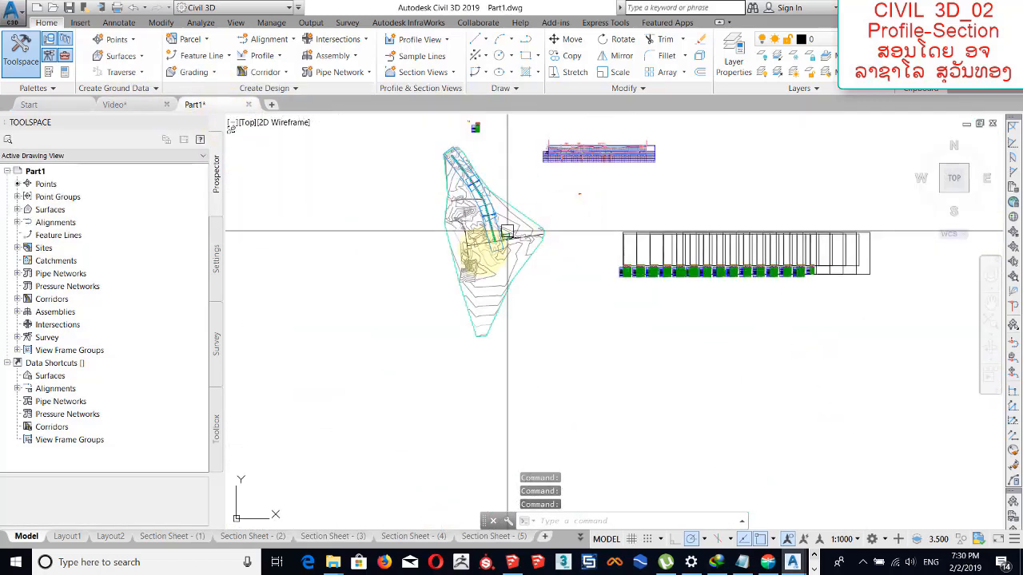
scroll(519, 239, "up", 7)
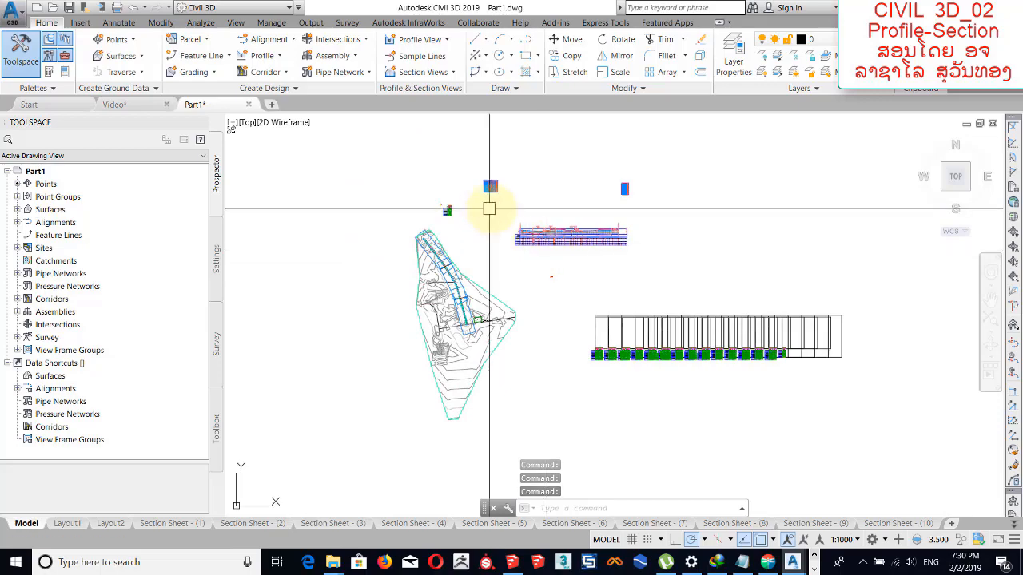
middle_click_drag(517, 284, 505, 245)
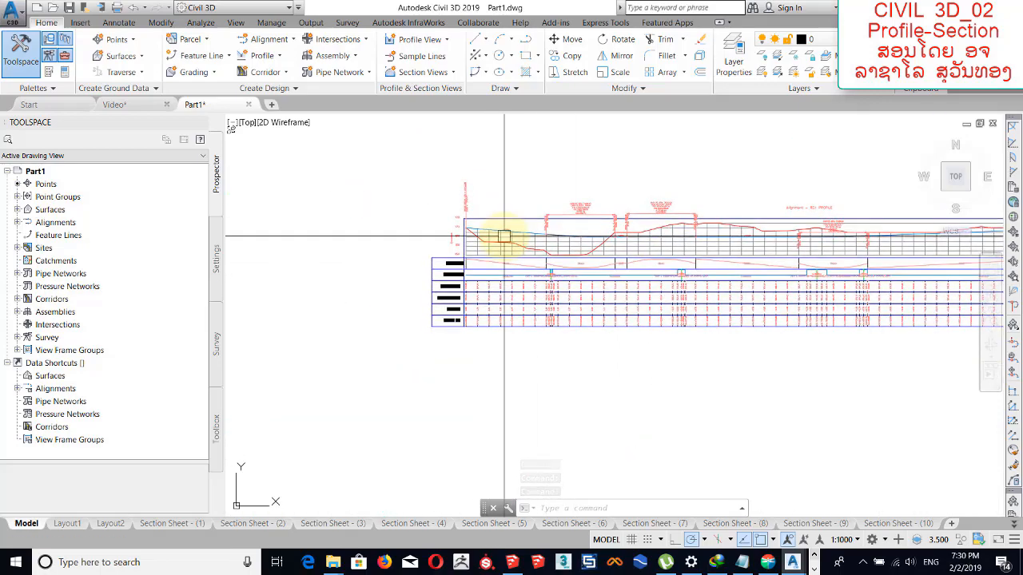
scroll(493, 255, "up", 8)
scroll(497, 256, "down", 4)
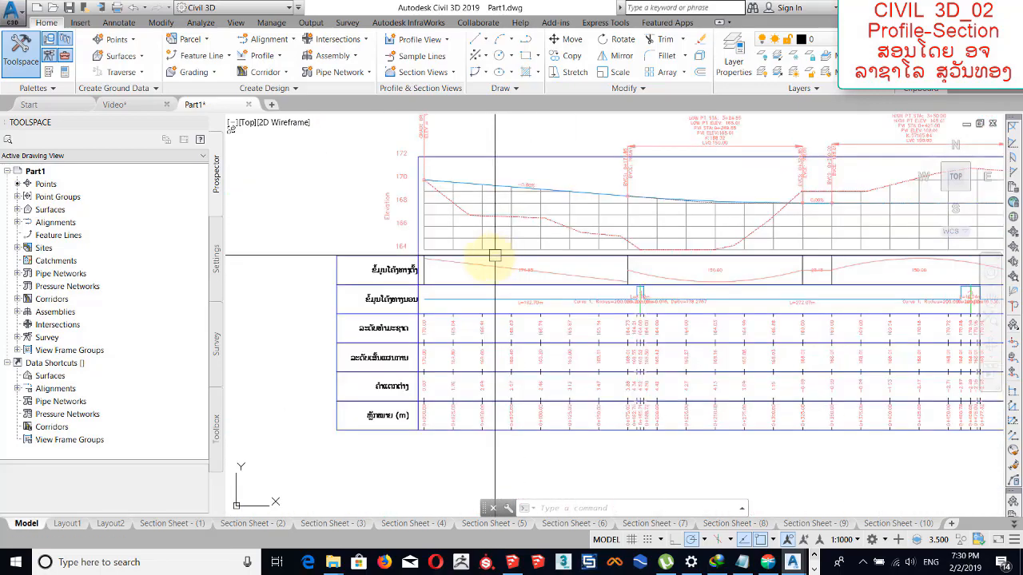
middle_click_drag(370, 288, 415, 284)
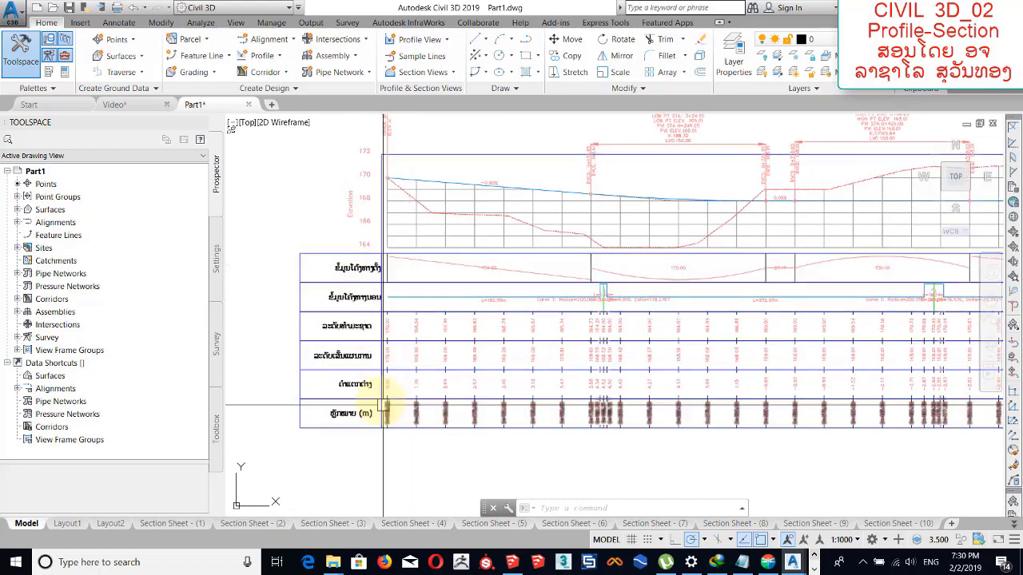
scroll(340, 291, "up", 2)
middle_click_drag(339, 291, 370, 264)
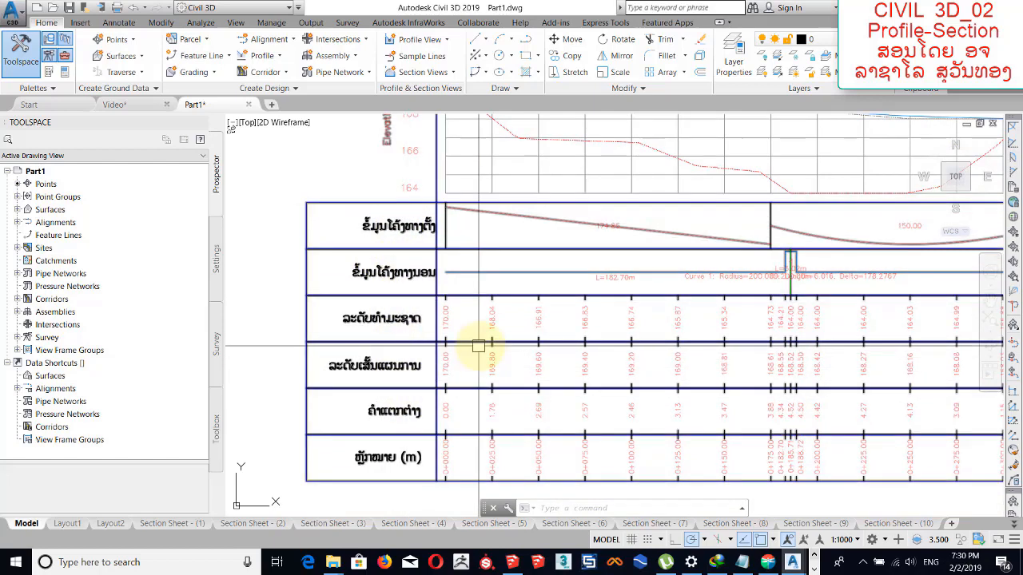
scroll(723, 314, "down", 3)
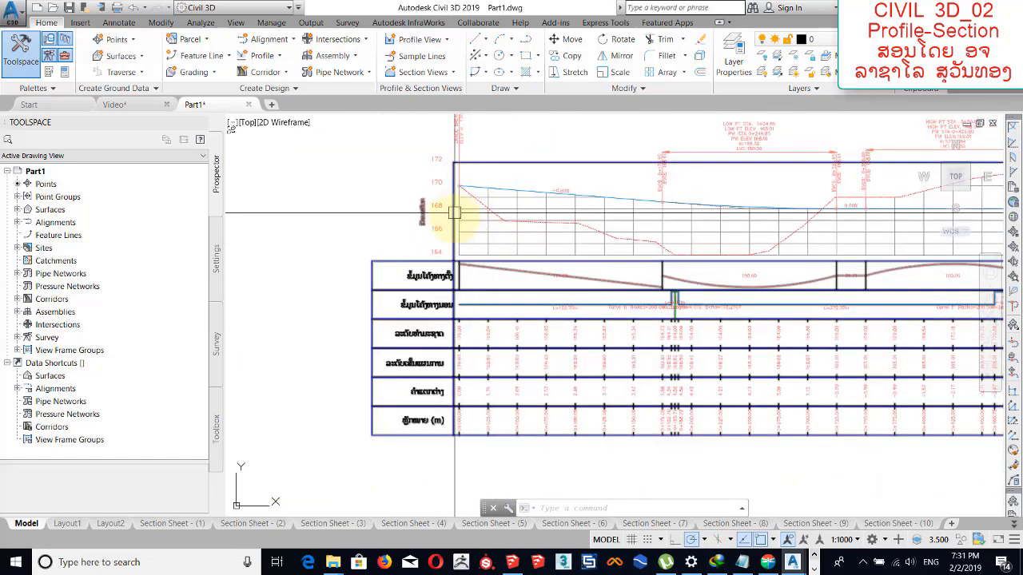
left_click(128, 104)
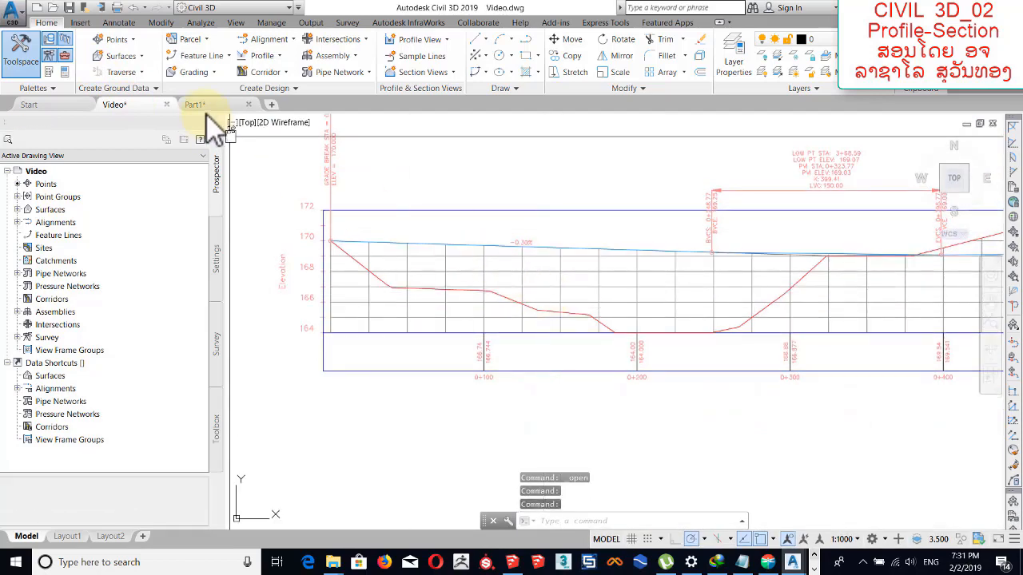
left_click(233, 105)
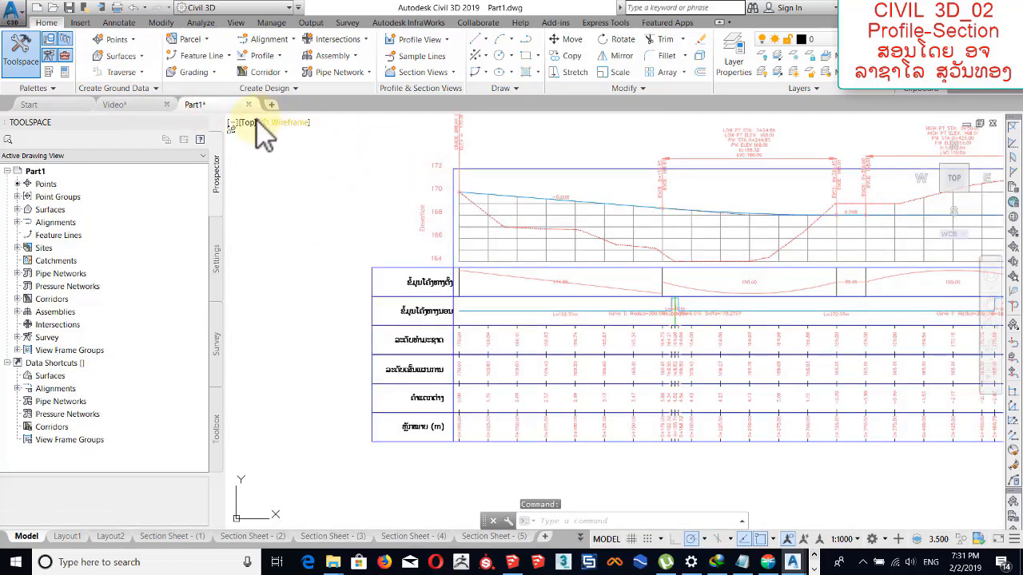
Copy the RD11 profile view with its data bands from the Part1 drawing to the clipboard.
left_click(487, 236)
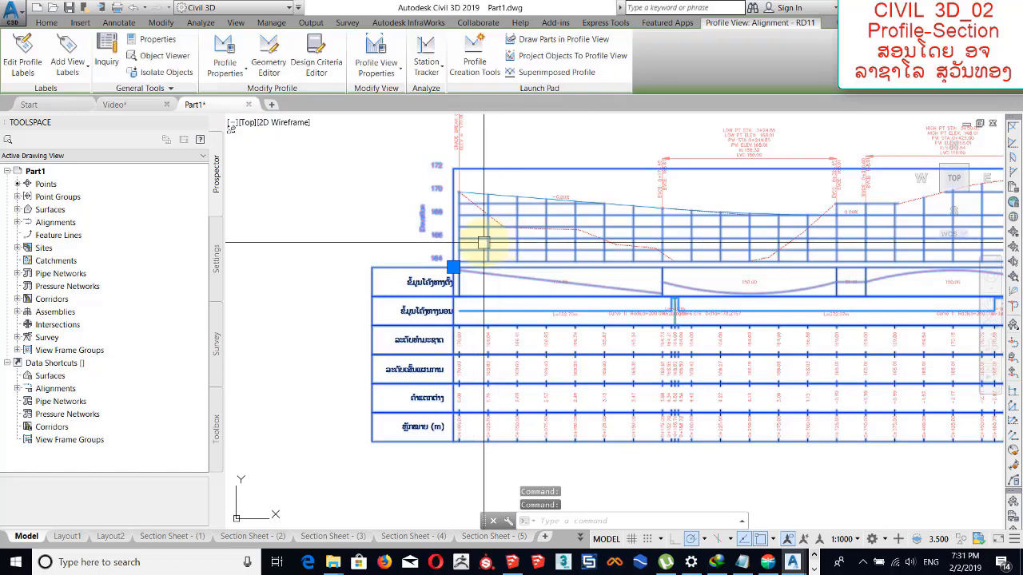
right_click(483, 242)
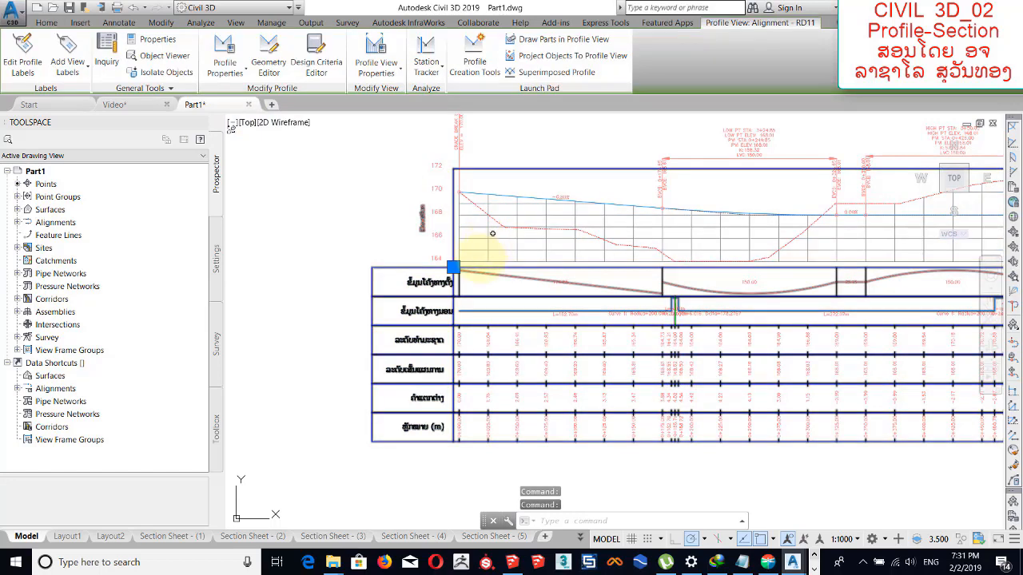
key("ctrl+c")
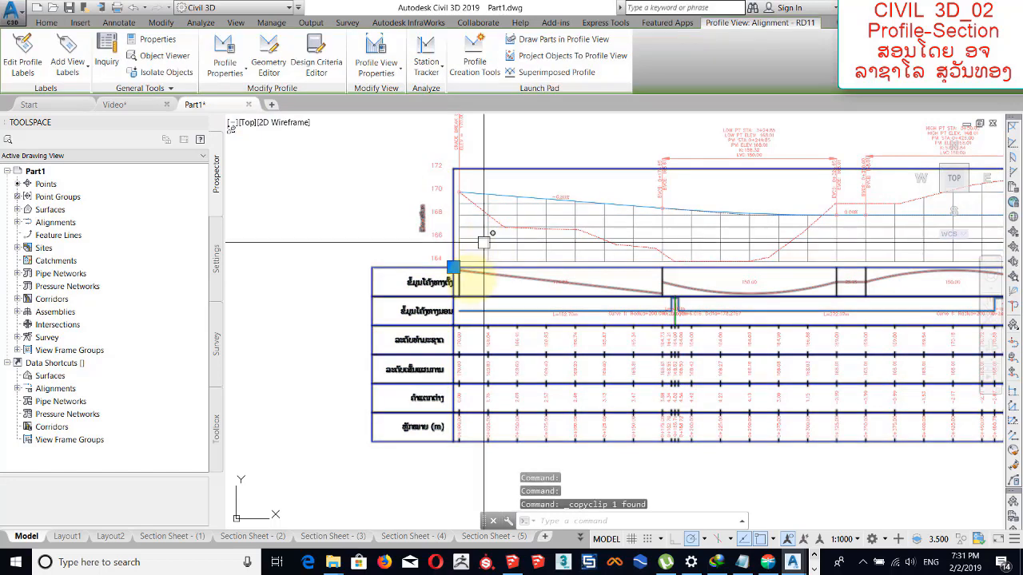
Paste the copied profile view into empty space in the Video drawing, resolving duplicate point numbers with "Use next point number".
left_click(143, 108)
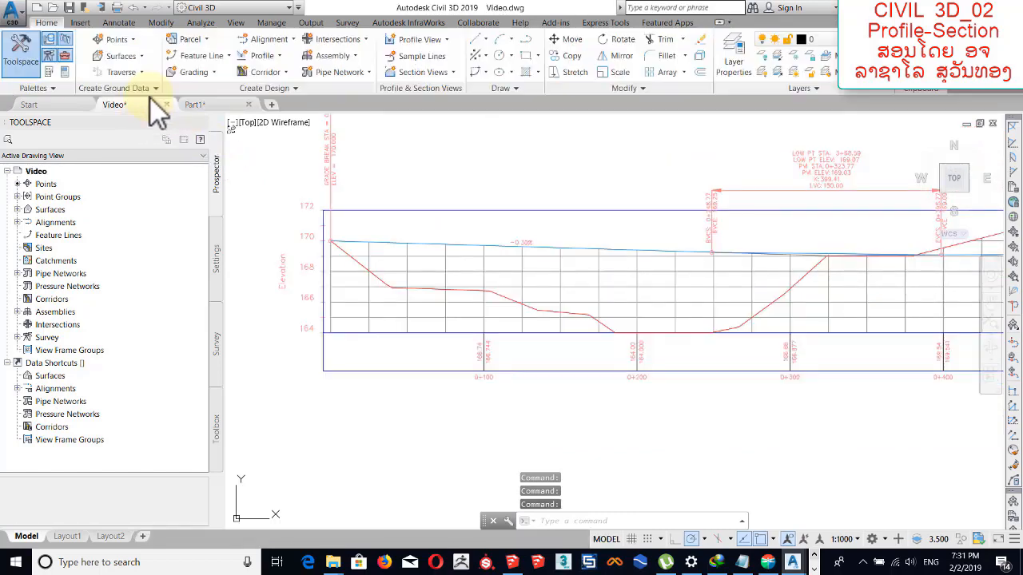
scroll(588, 264, "down", 6)
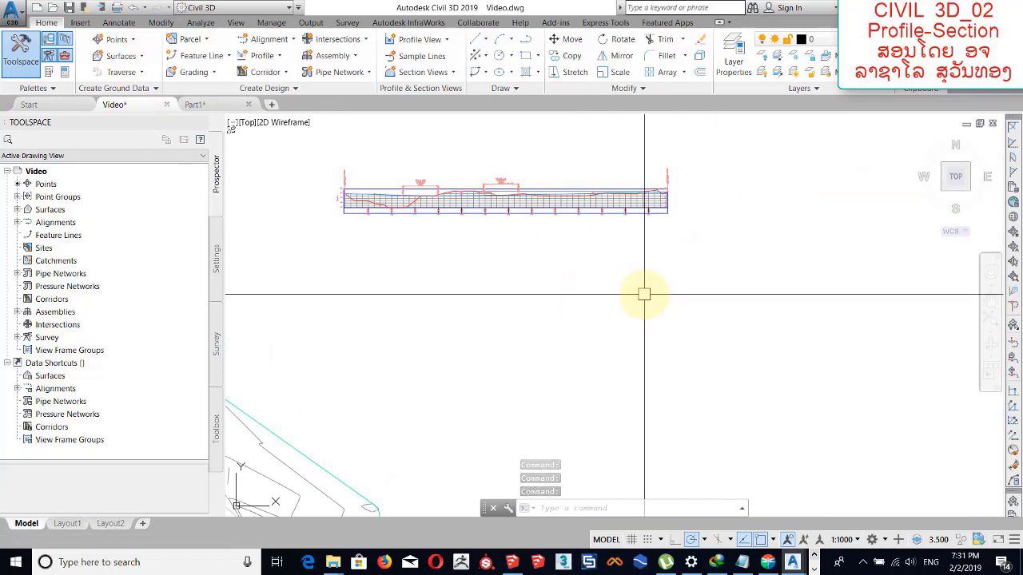
key("ctrl+v")
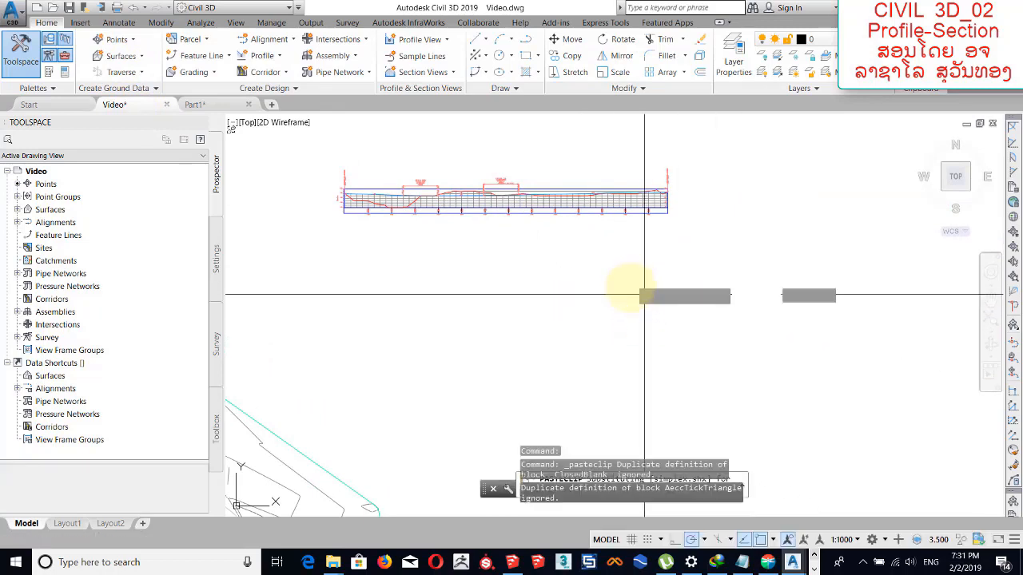
scroll(627, 304, "down", 4)
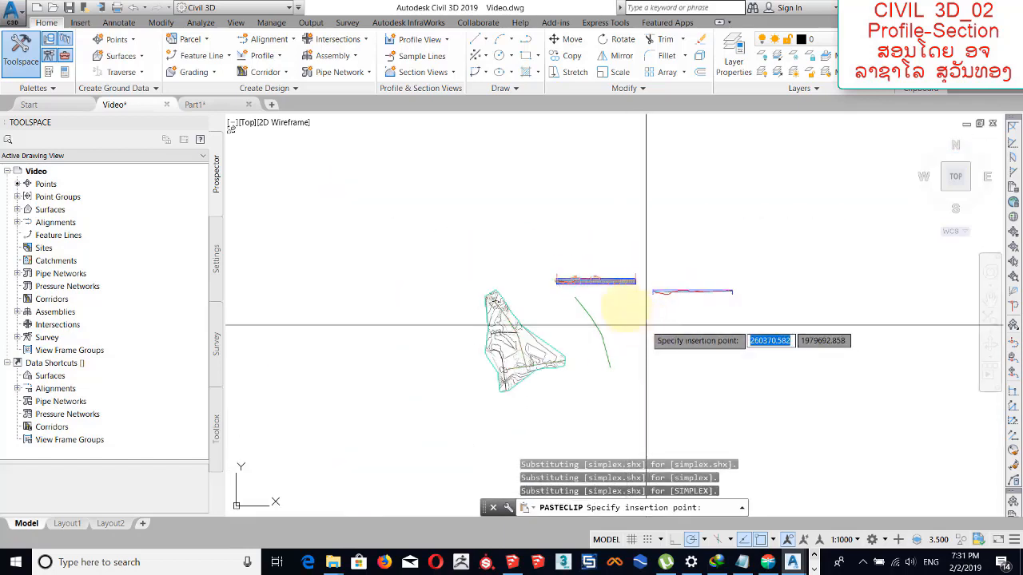
middle_click_drag(643, 323, 587, 270)
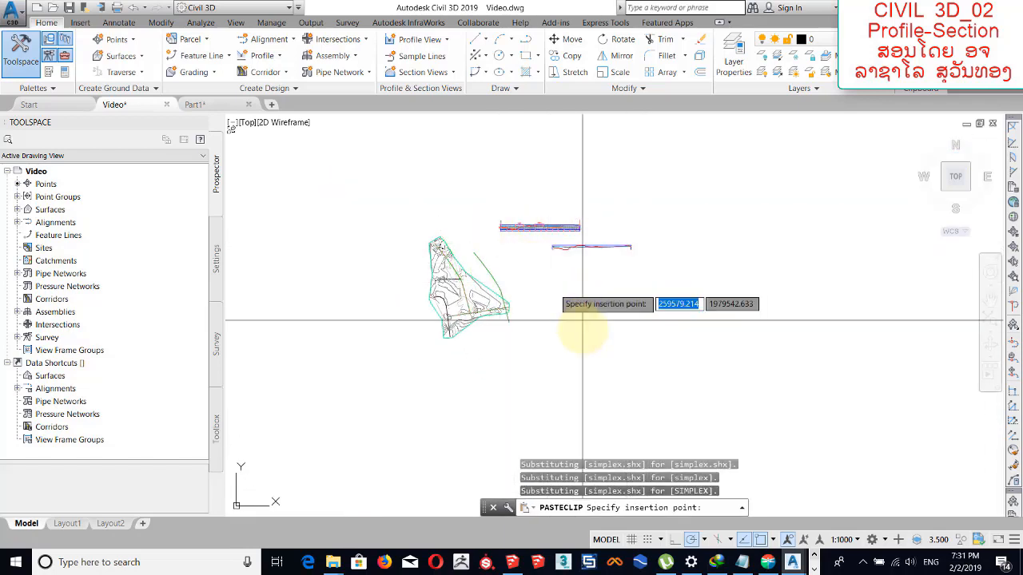
mouse_move(634, 326)
middle_mouse_down()
mouse_move(523, 274)
mouse_move(579, 341)
middle_mouse_up()
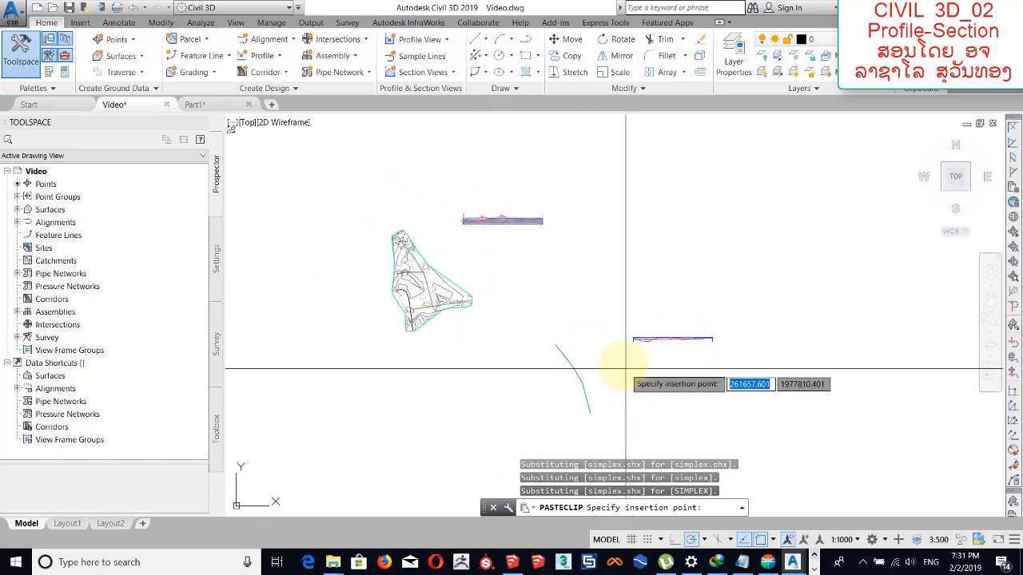
left_click(619, 377)
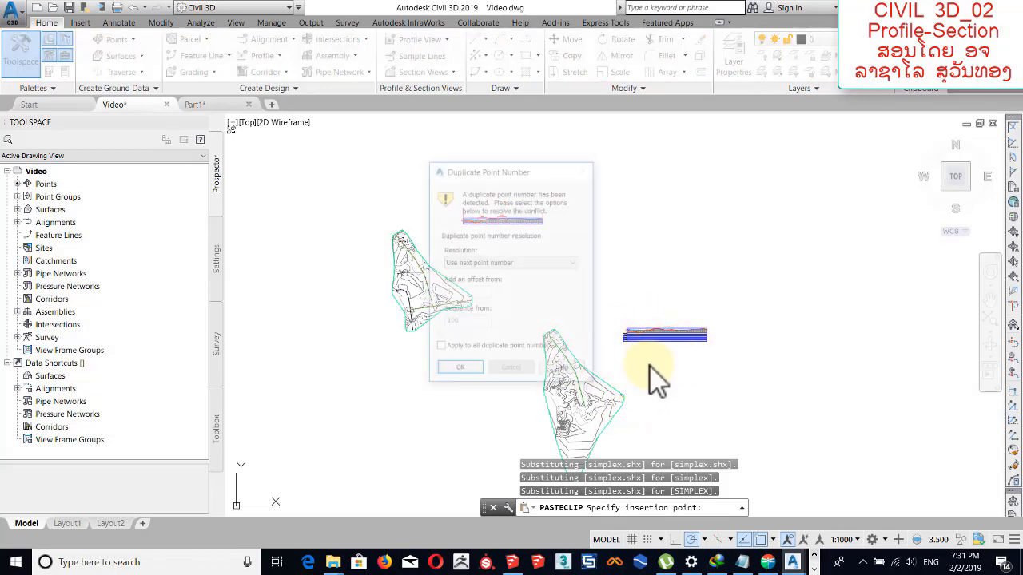
left_click(472, 372)
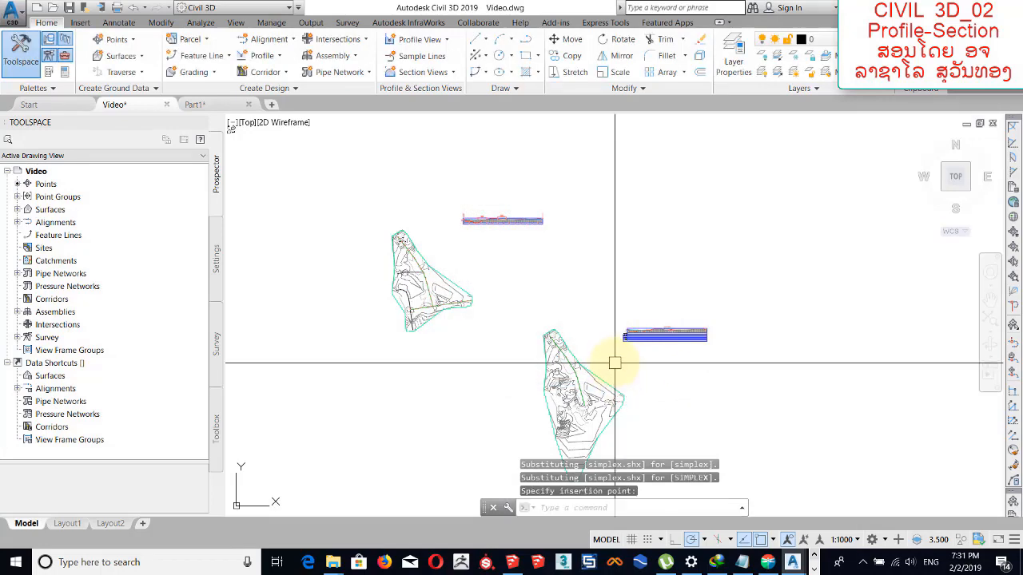
Open the properties of the pasted RD11 profile view at its list of bands, keeping the band titles in view.
middle_click_drag(596, 337, 505, 292)
scroll(541, 297, "up", 6)
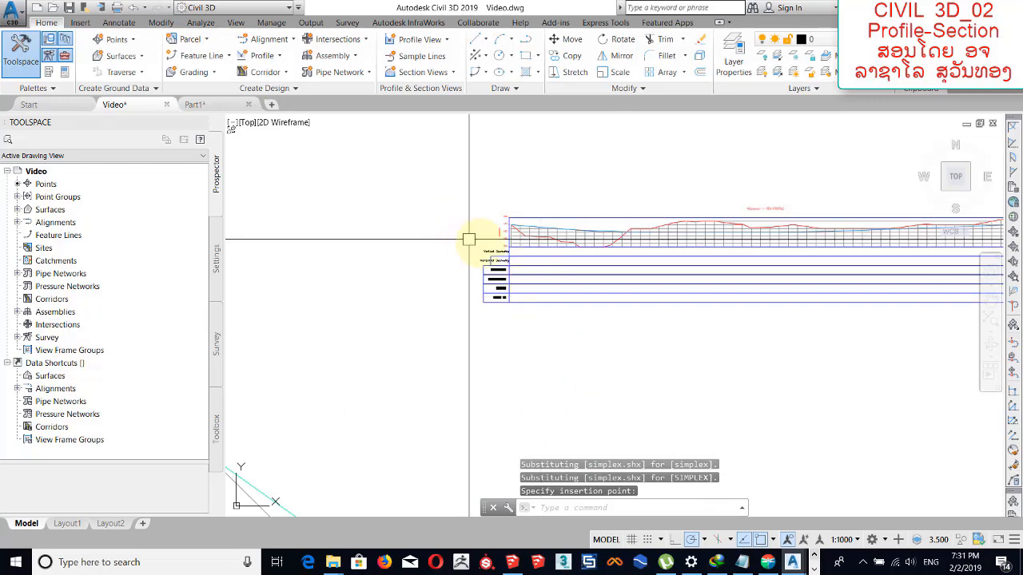
scroll(504, 259, "up", 5)
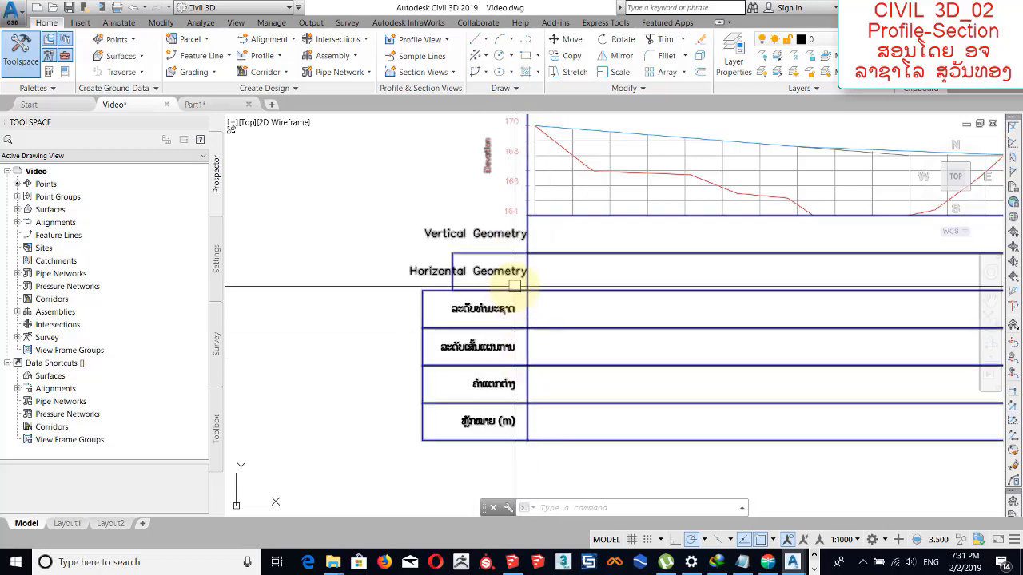
middle_click_drag(520, 323, 491, 293)
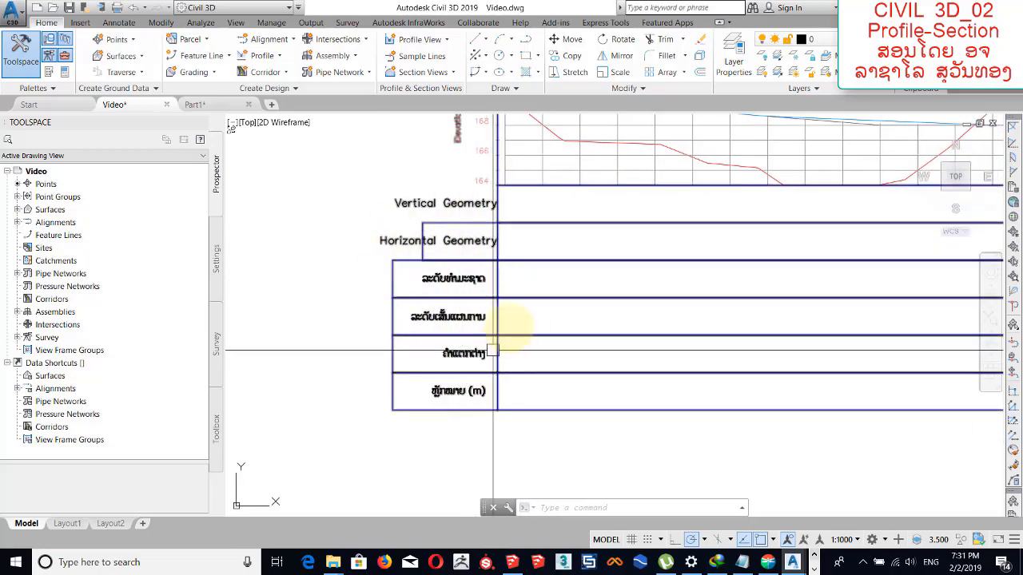
left_click(497, 283)
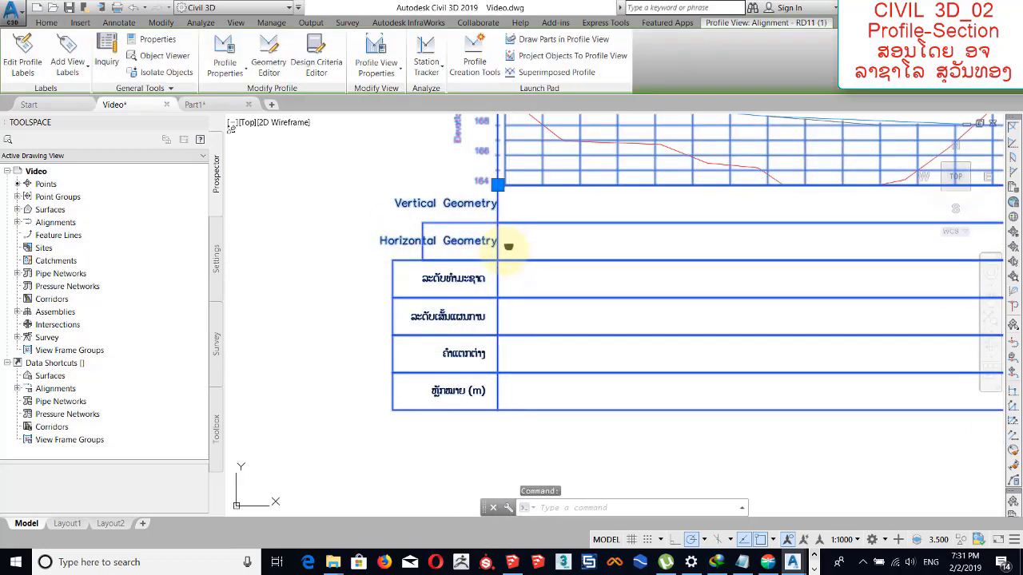
middle_click_drag(500, 227, 481, 260)
scroll(481, 261, "down", 4)
scroll(487, 254, "up", 3)
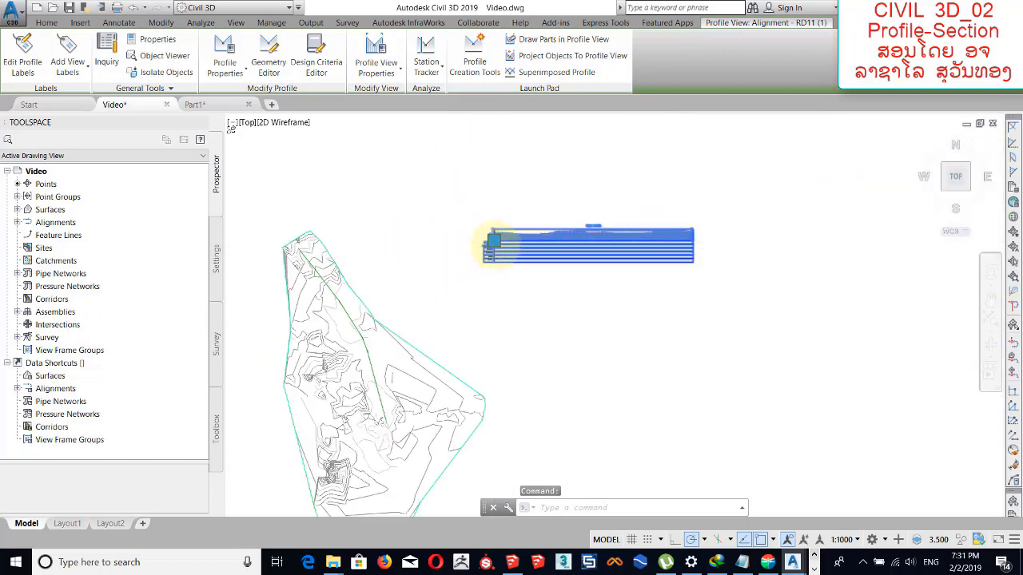
right_click(523, 213)
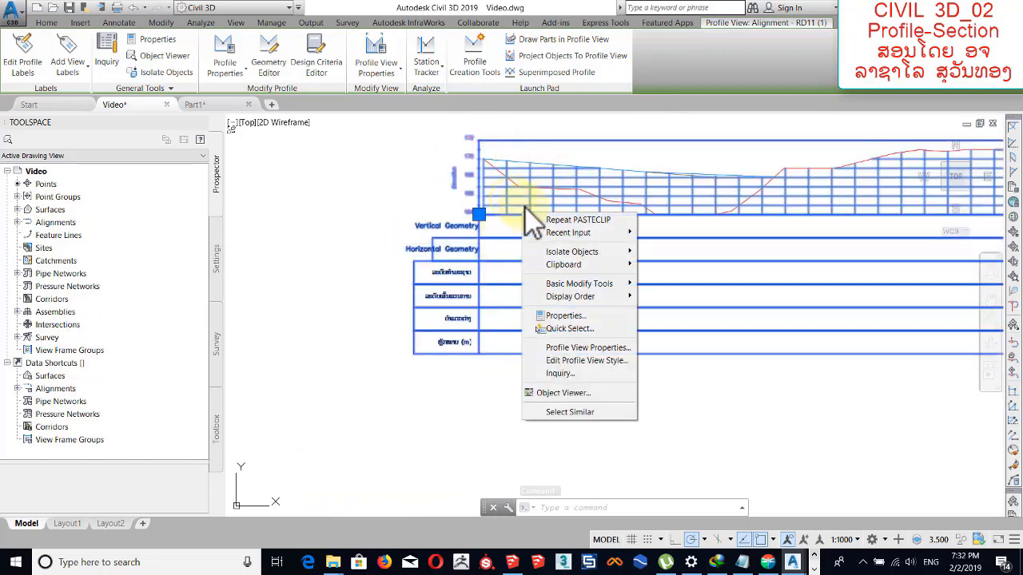
left_click(593, 347)
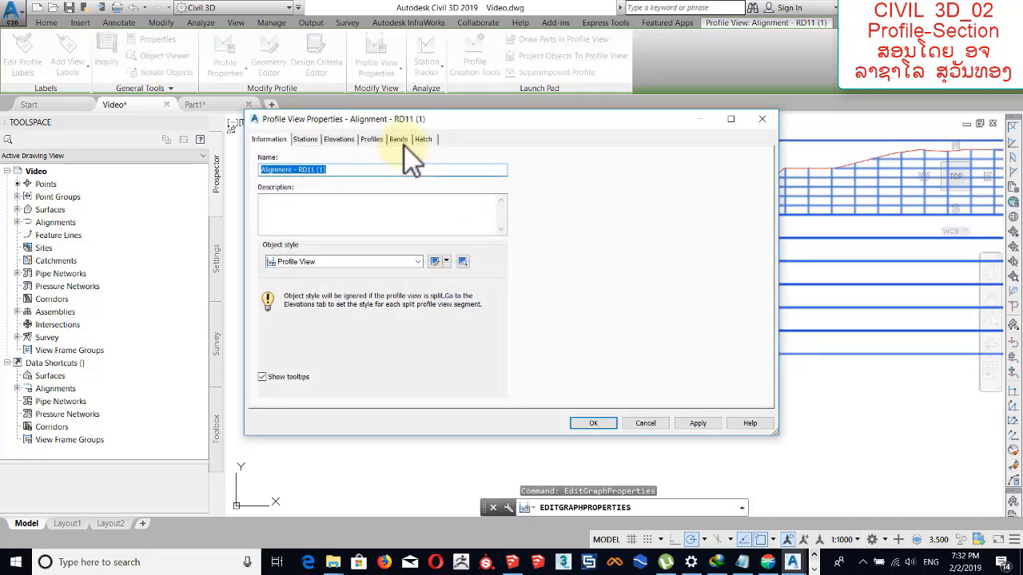
left_click(403, 145)
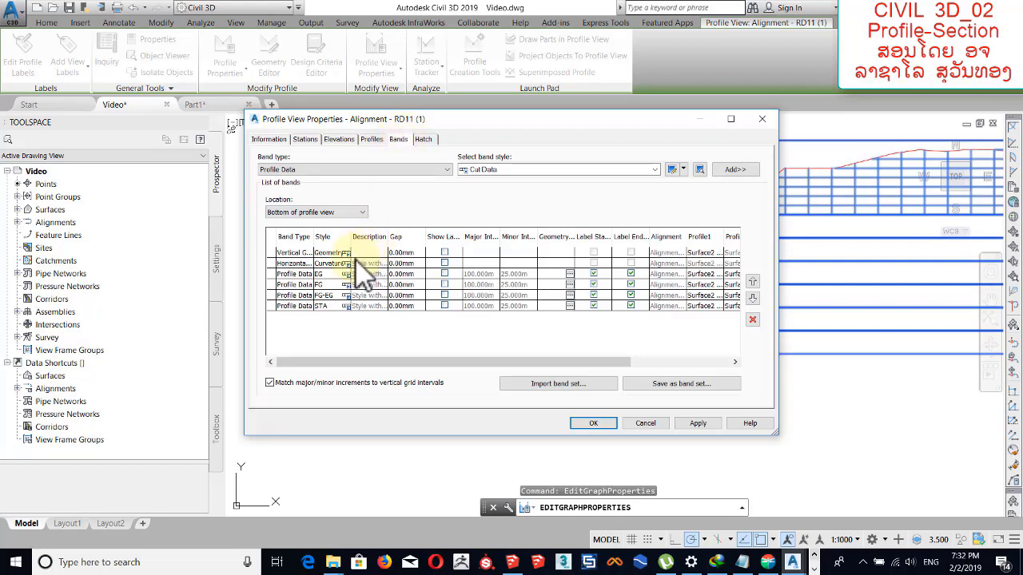
left_click(303, 263)
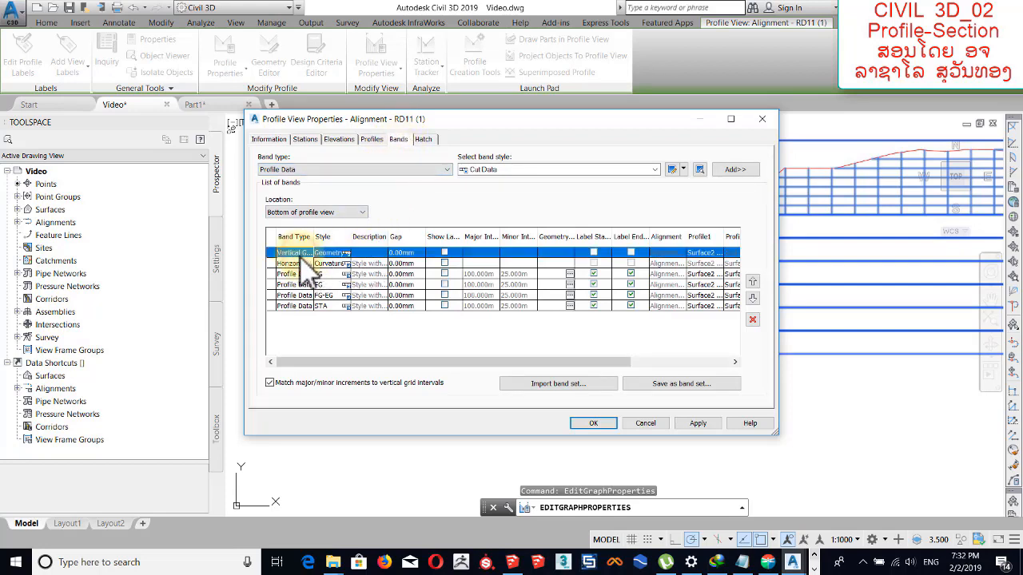
left_click_drag(371, 120, 602, 91)
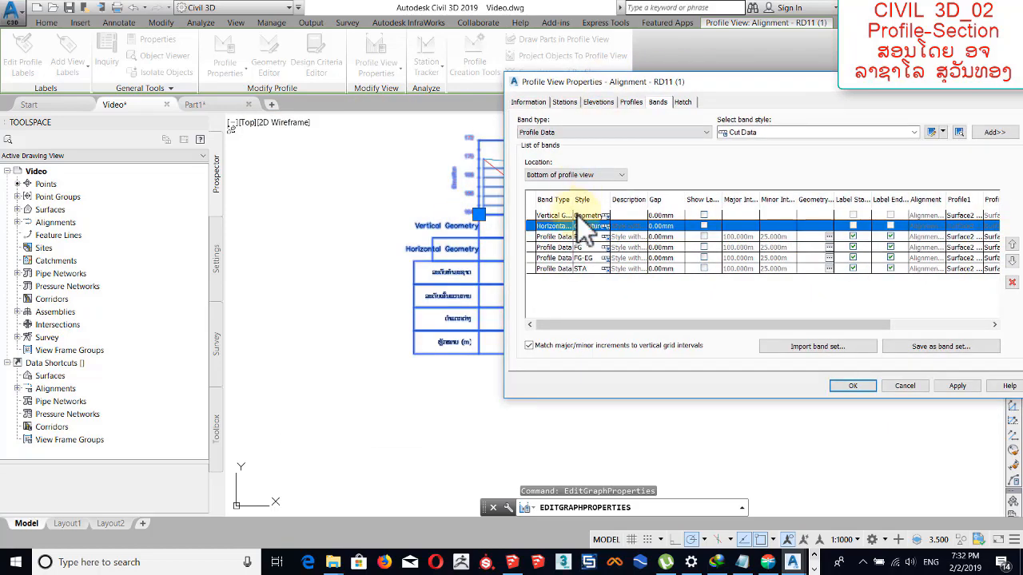
Replace the title text of the vertical geometry band's Geometry style with "ຂໍ້ມູນໂຄ້ງທາງຕັ້ງ".
left_click(553, 216)
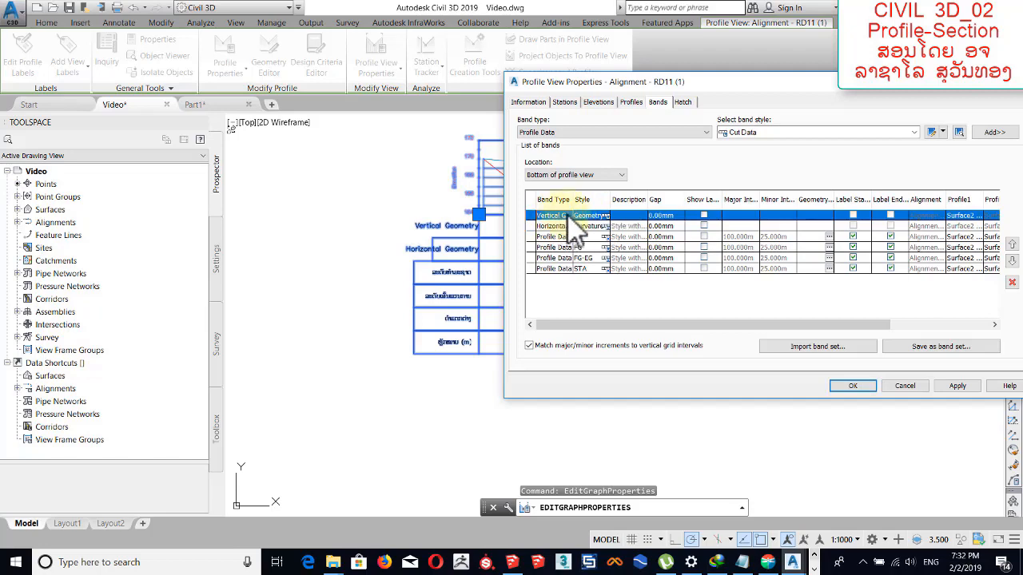
left_click(608, 216)
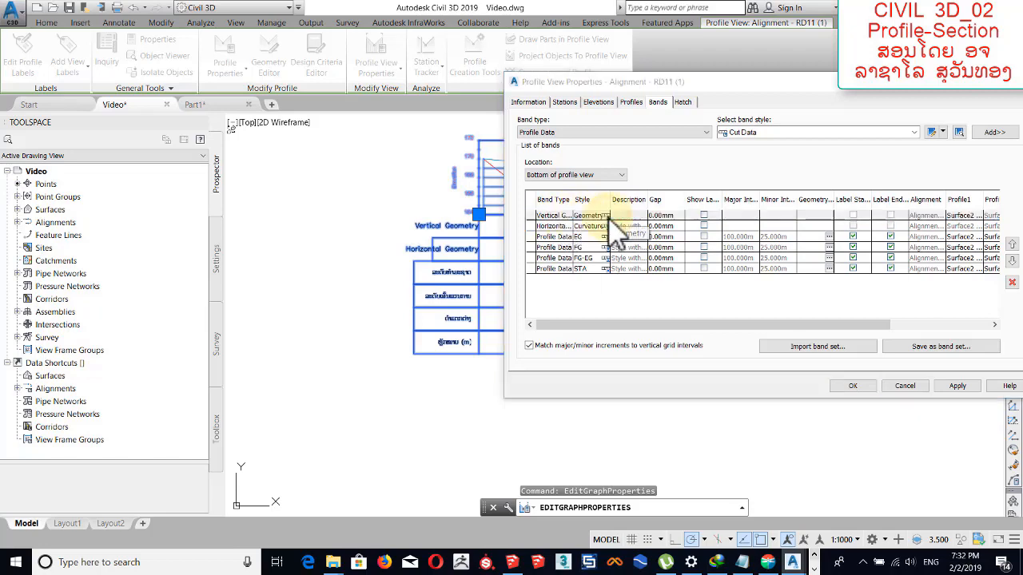
left_click(554, 272)
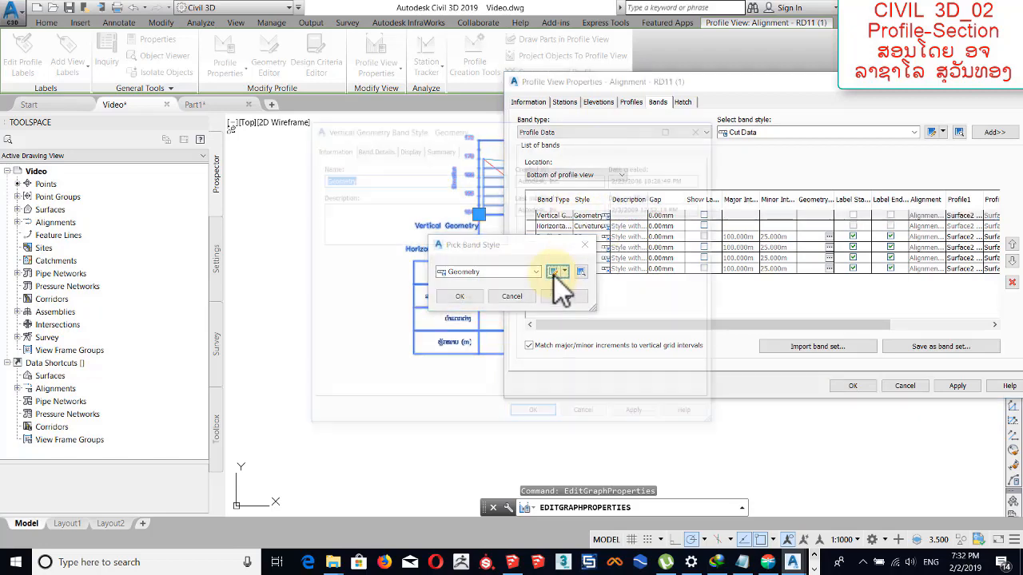
left_click(371, 148)
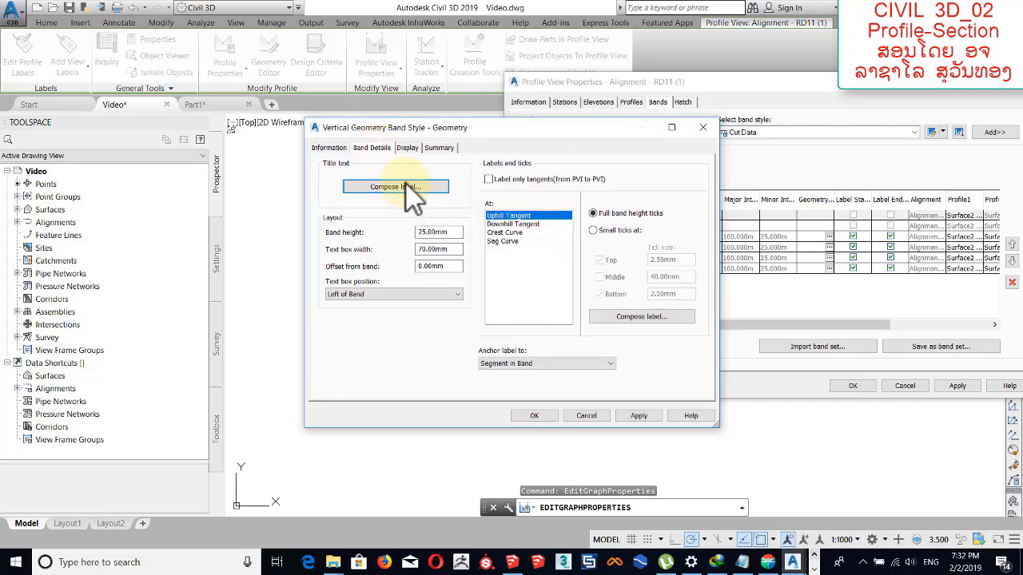
left_click(404, 189)
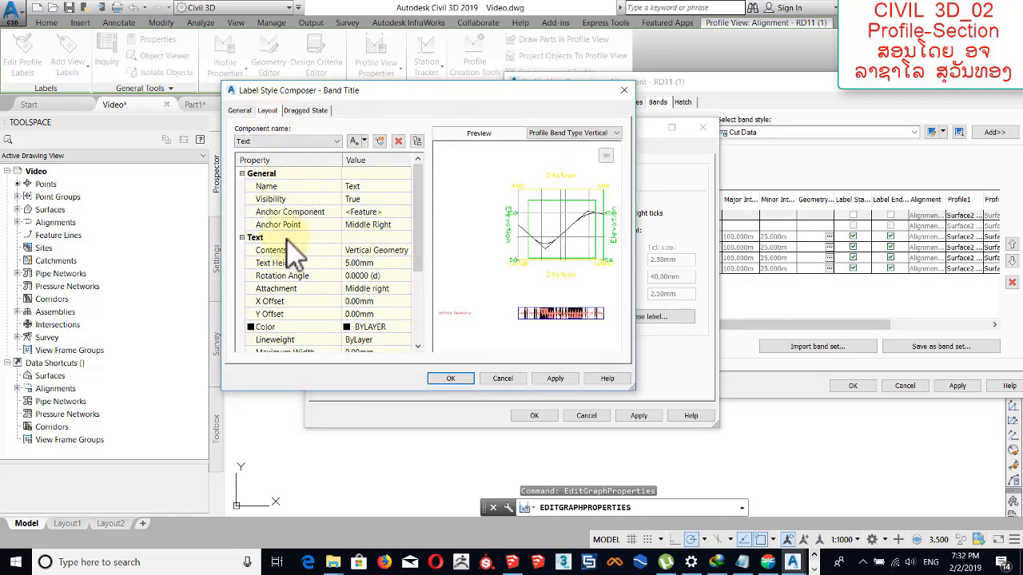
left_click(404, 250)
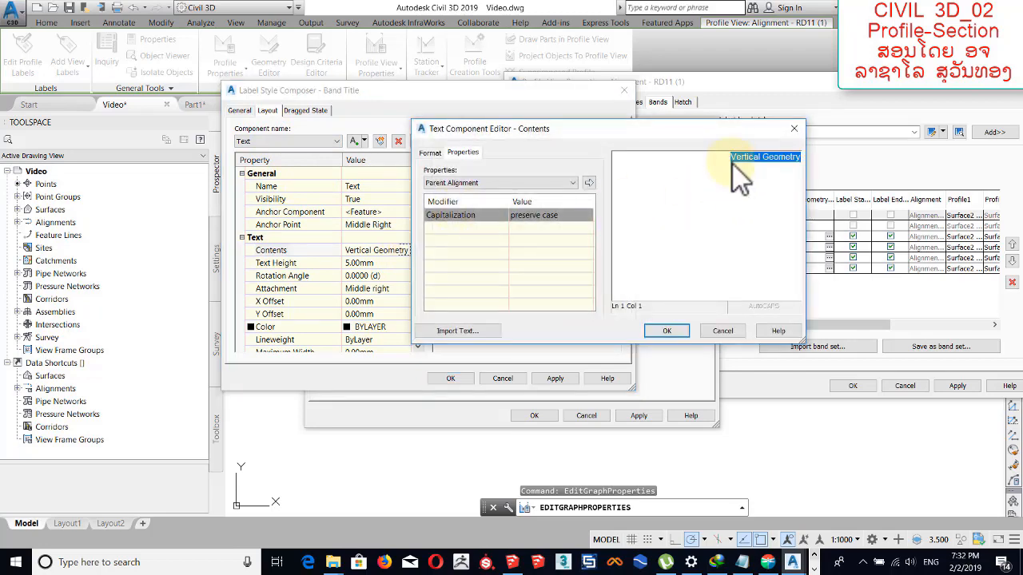
key("Delete")
type("ຄ້ອ")
type("ມູນ")
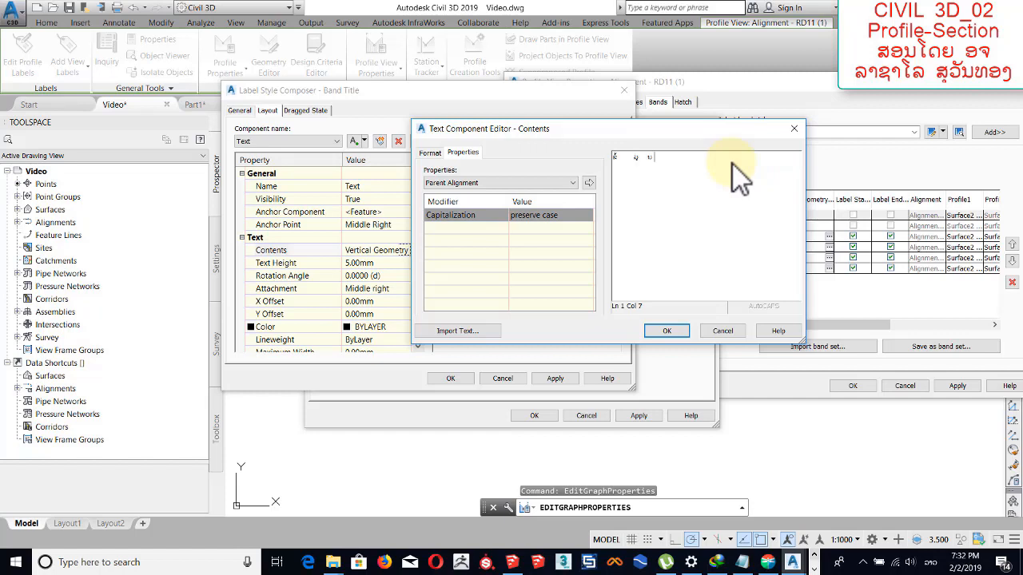
type("ໂຄ")
type("ທາງ")
Format the whole vertical geometry band title in bold Saysettha OT and accept the label style.
key("ctrl+a")
left_click(431, 152)
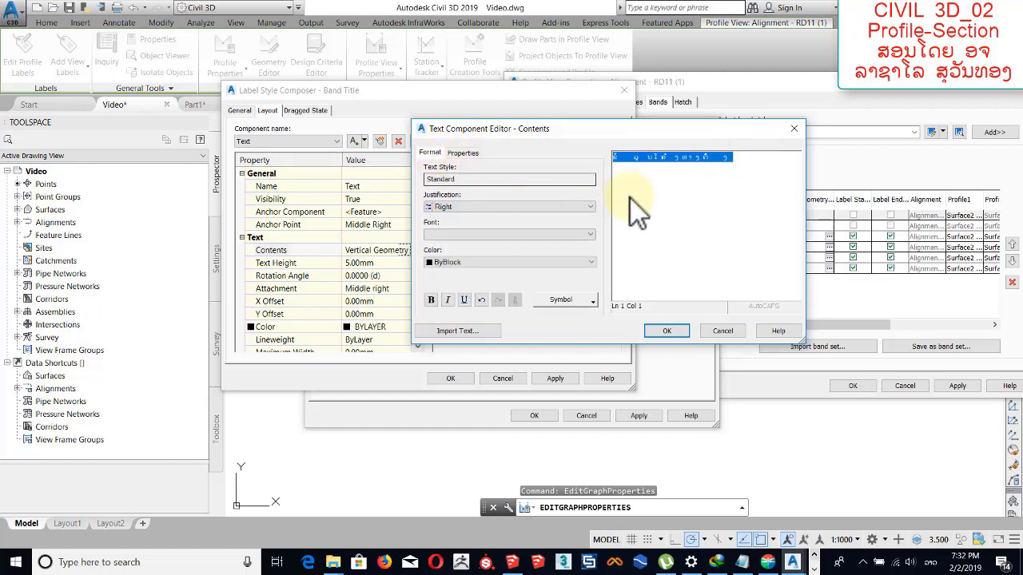
left_click(460, 234)
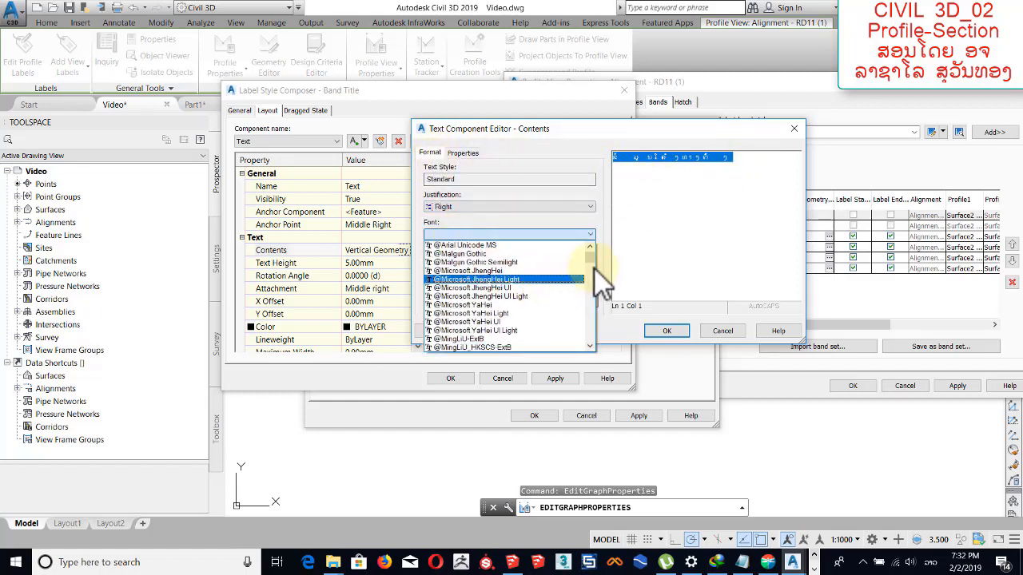
left_click_drag(595, 268, 592, 321)
left_click(545, 288)
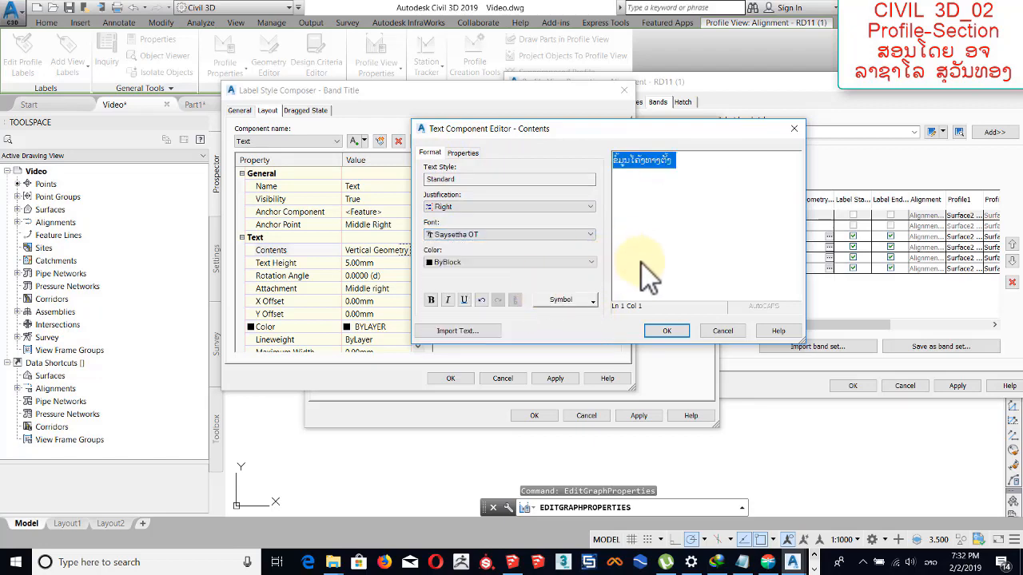
left_click(431, 300)
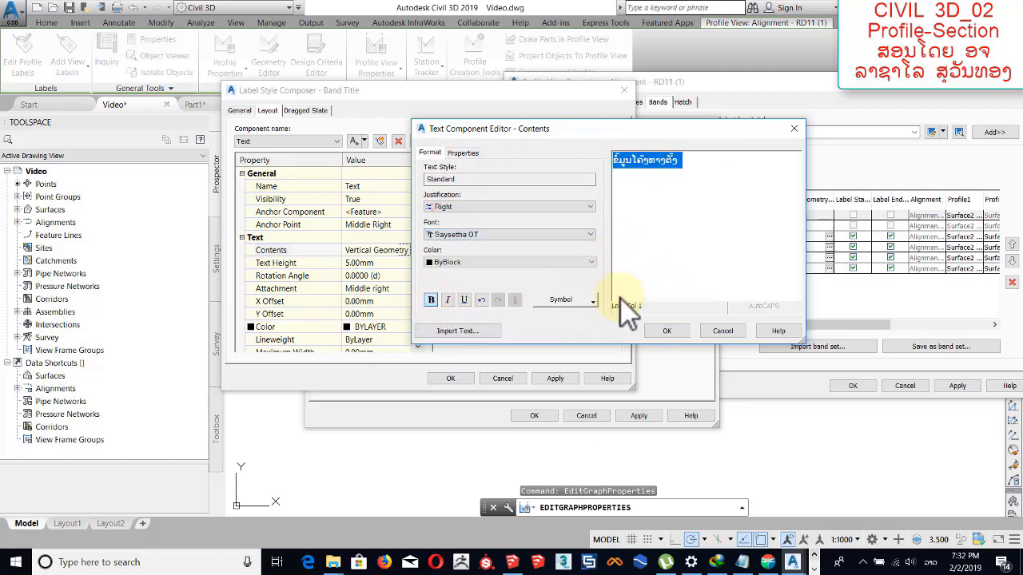
left_click(668, 330)
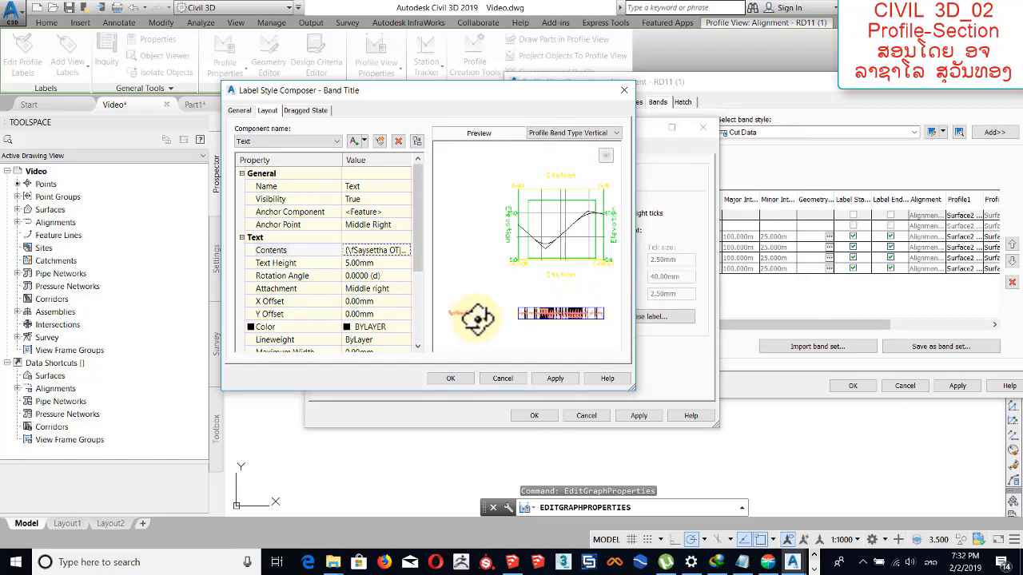
left_click(451, 378)
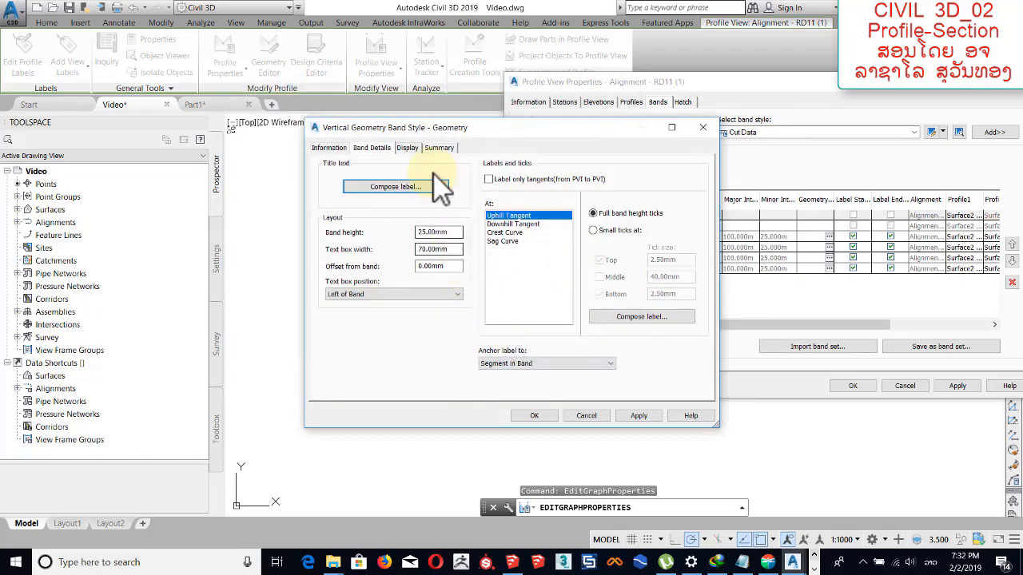
Turn on the band title box in the Geometry band style and apply the change to the profile view.
left_click(414, 149)
left_click(373, 230)
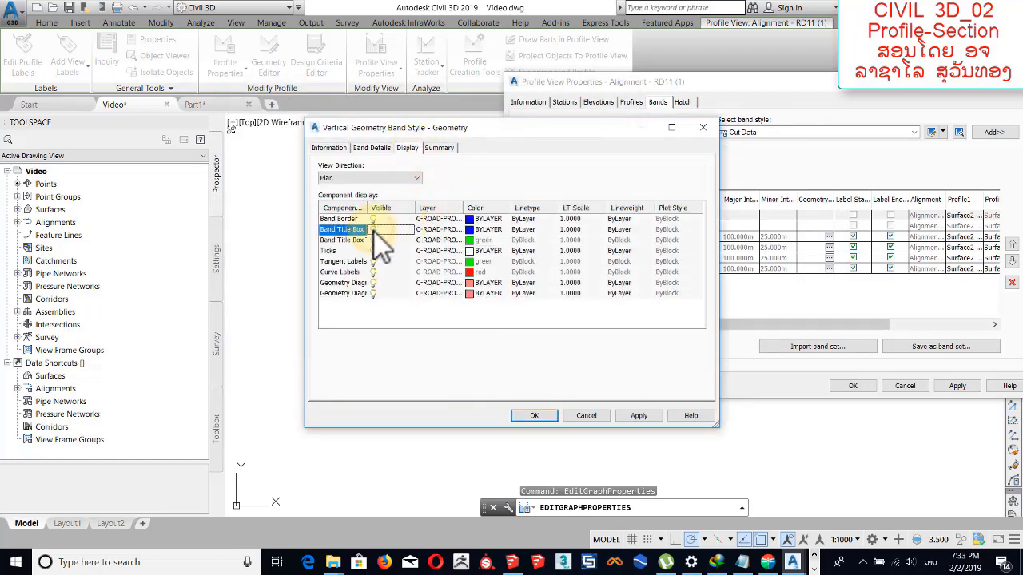
left_click(534, 416)
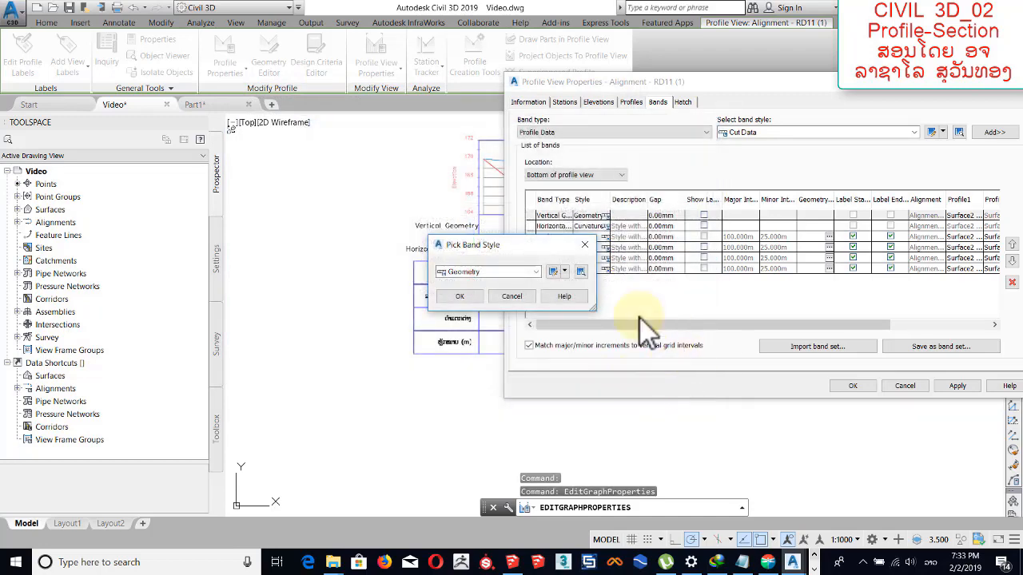
left_click(462, 297)
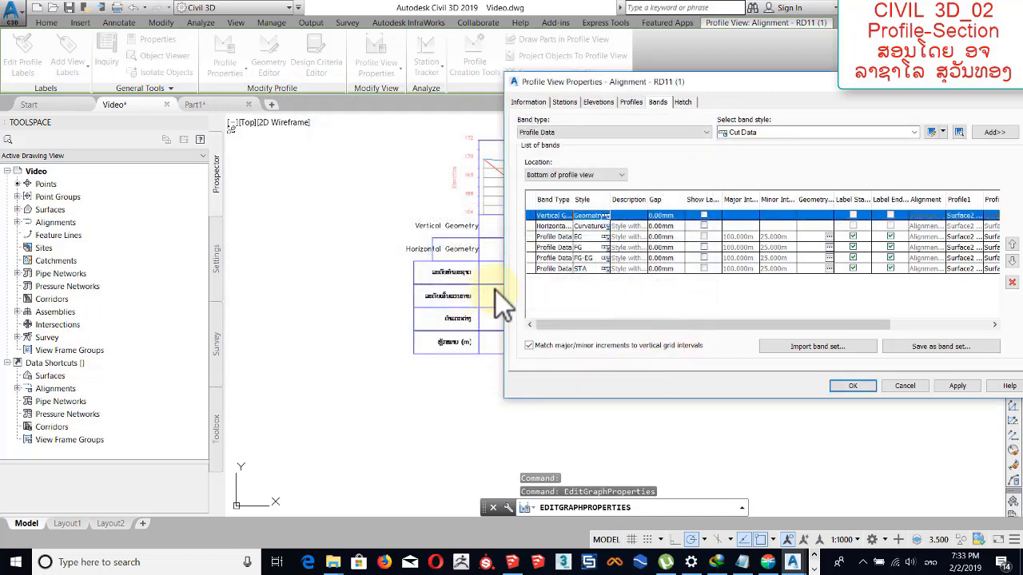
left_click(958, 388)
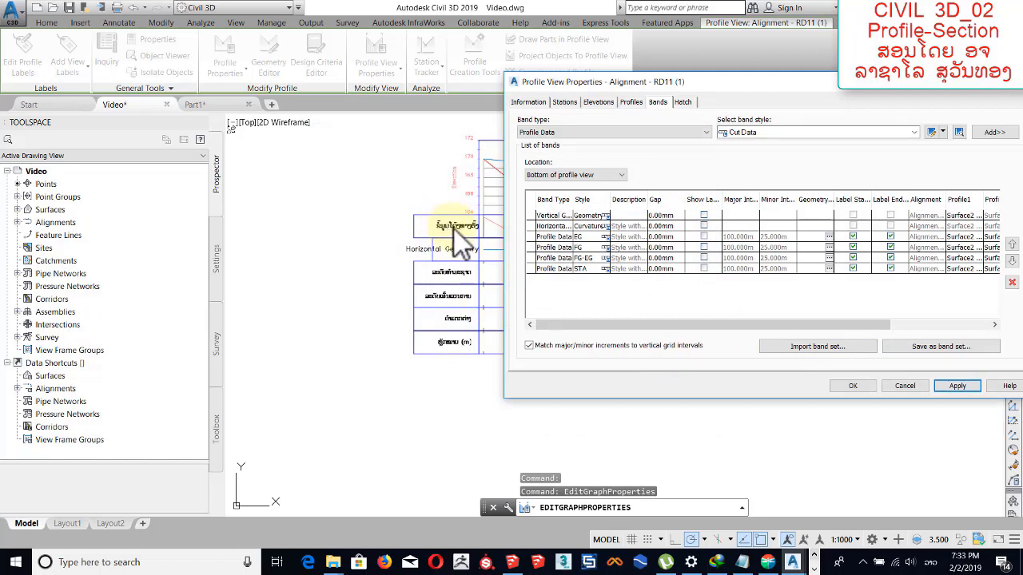
Replace the title text of the horizontal geometry band's Curvature style with "ຂໍ້ມູນໂຄ້ງທາງນອນ".
left_click(591, 226)
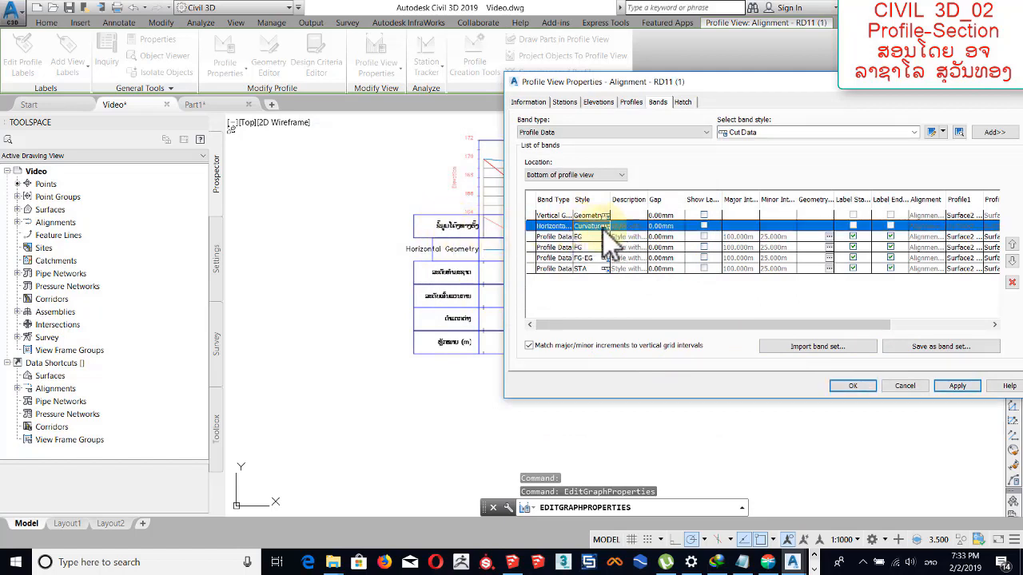
left_click(607, 227)
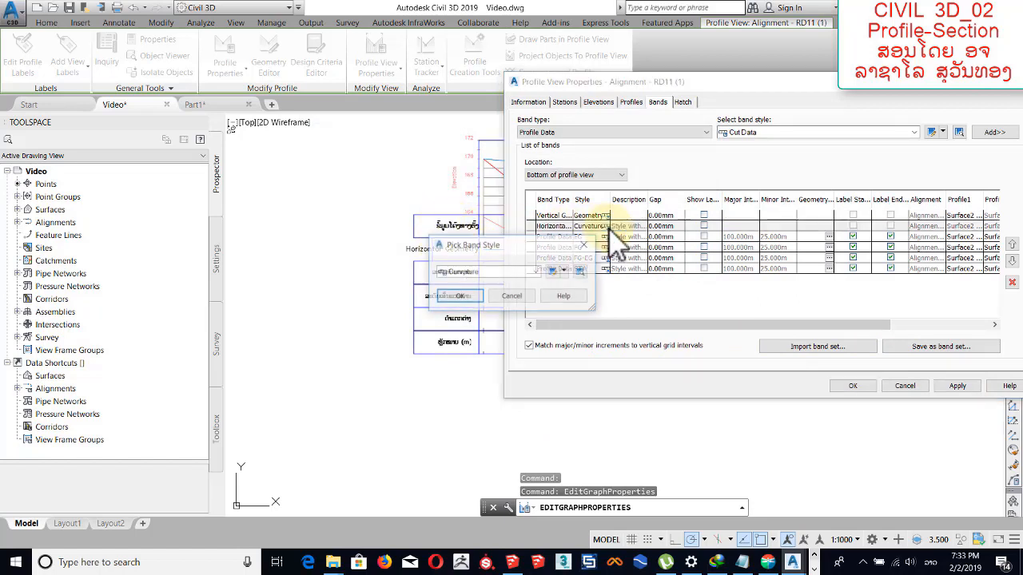
left_click(549, 270)
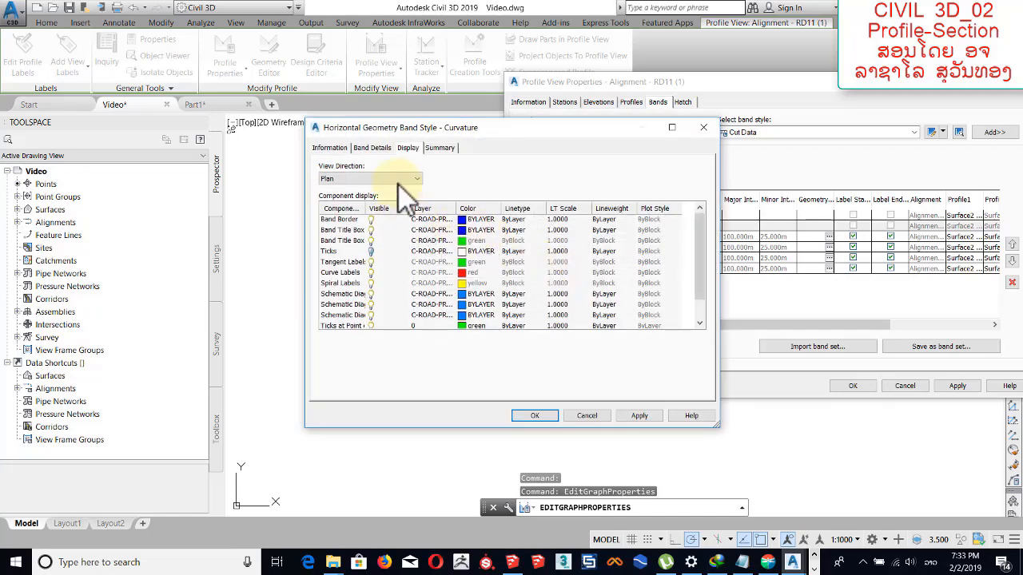
left_click(374, 150)
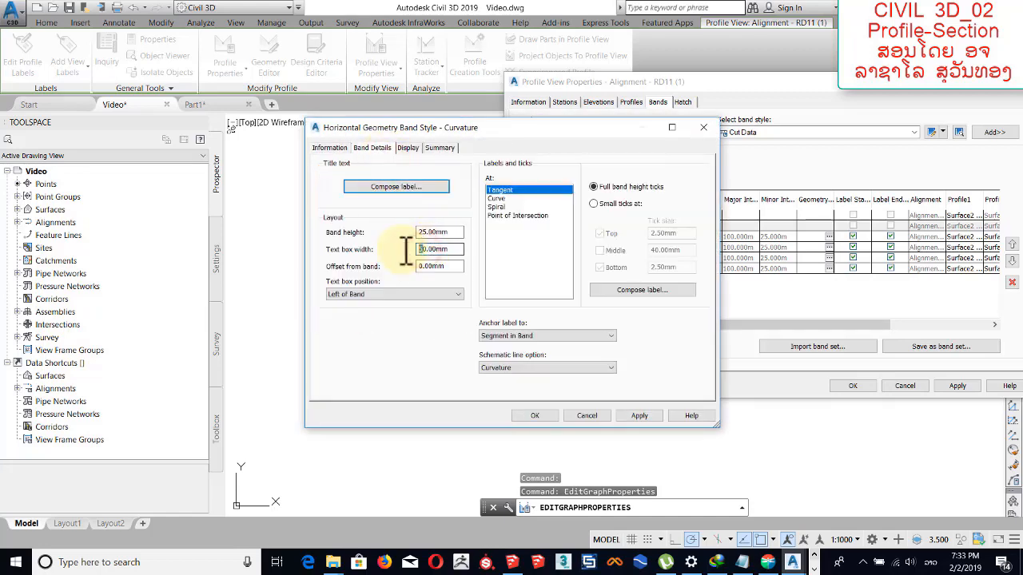
left_click(422, 187)
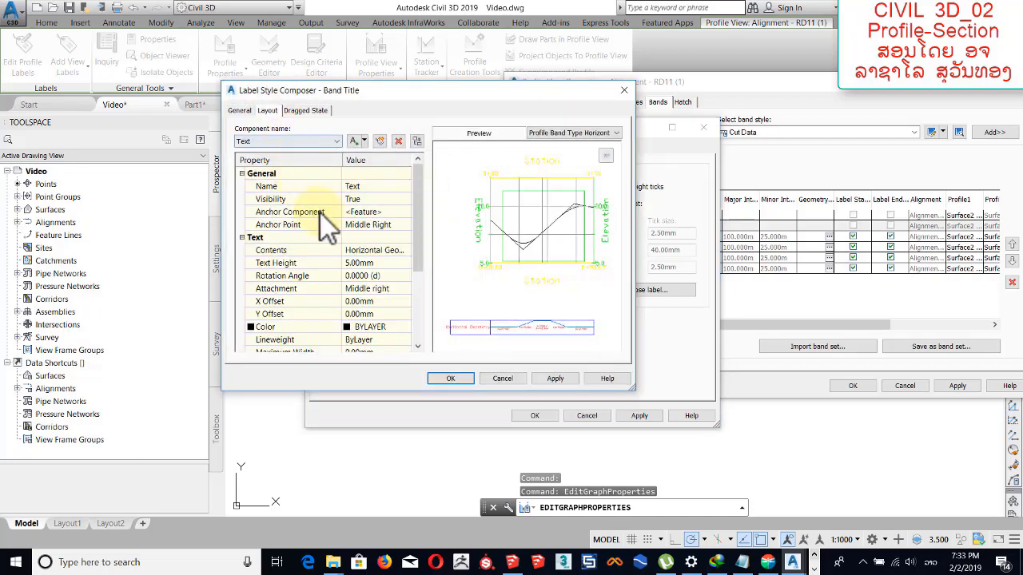
left_click(388, 253)
left_click(406, 251)
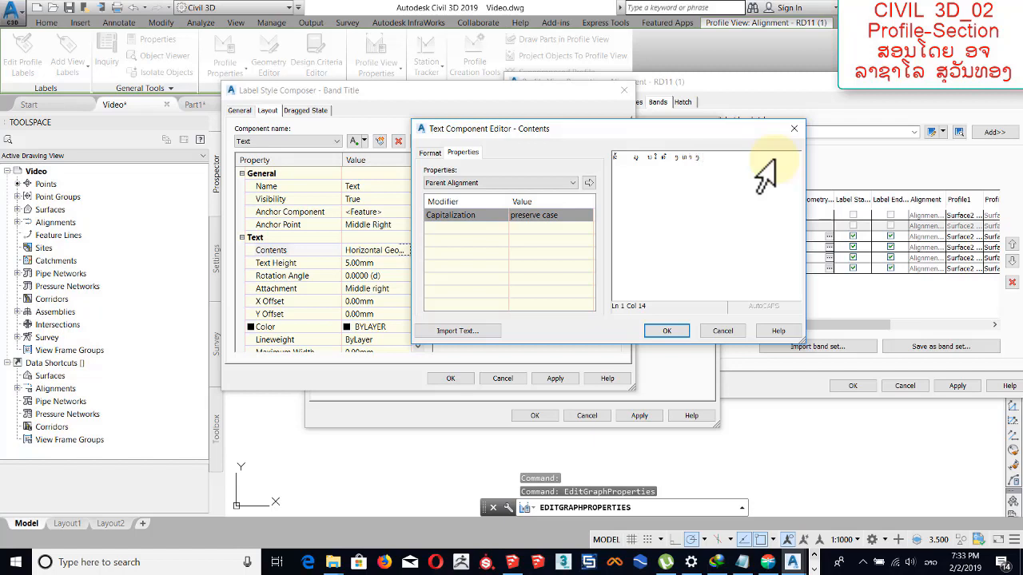
Format the whole horizontal geometry band title in the Saysettha OT font and accept the label style.
left_click_drag(773, 159, 341, 157)
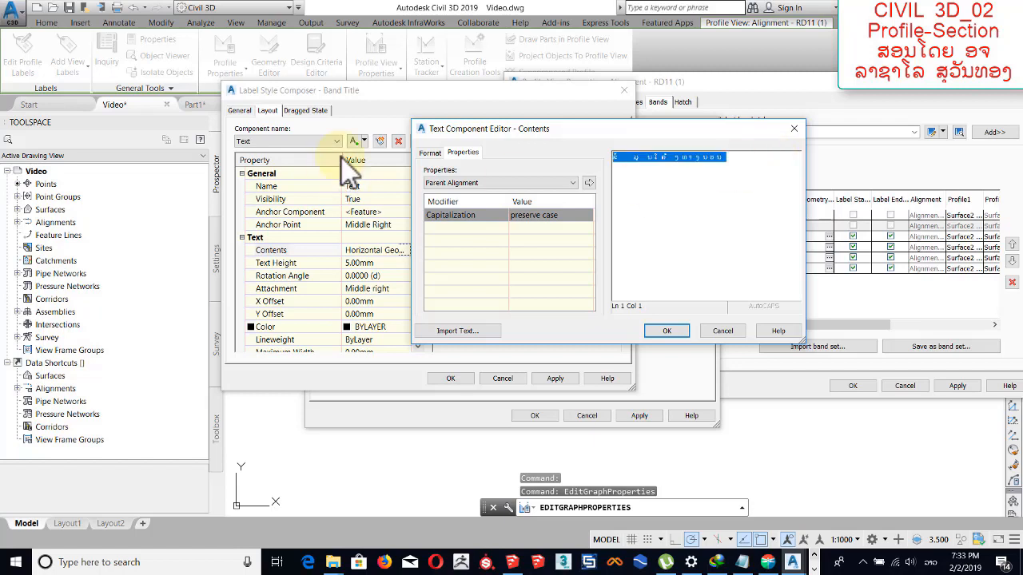
left_click(438, 152)
left_click(496, 234)
scroll(594, 316, "down", 3)
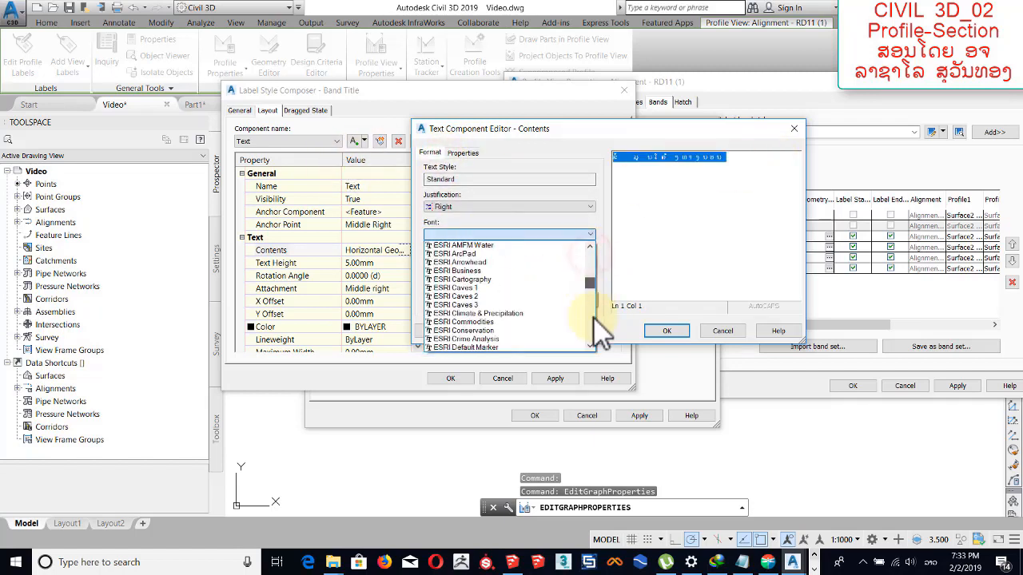
left_click_drag(594, 317, 593, 325)
scroll(500, 269, "up", 4)
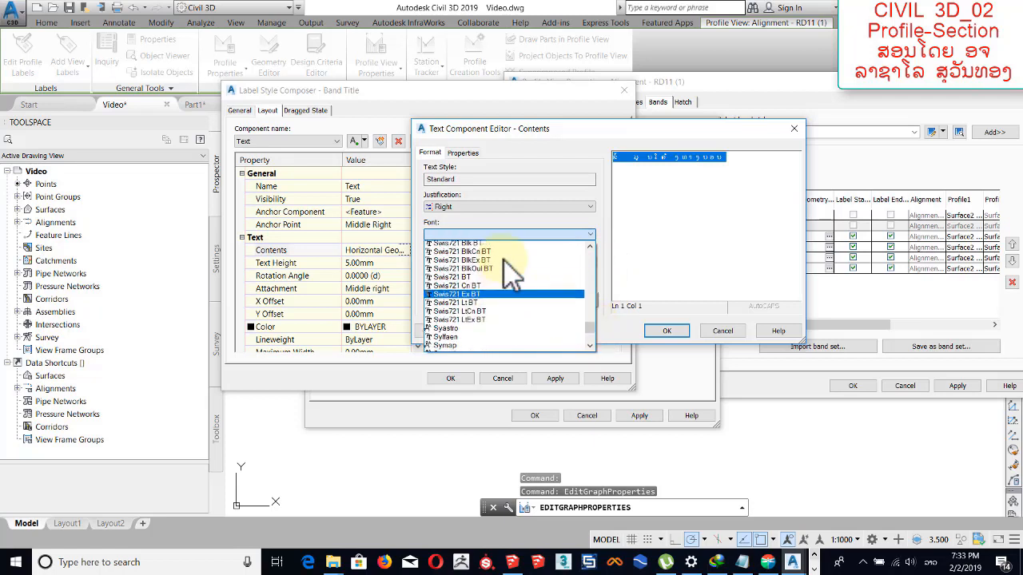
scroll(515, 284, "up", 8)
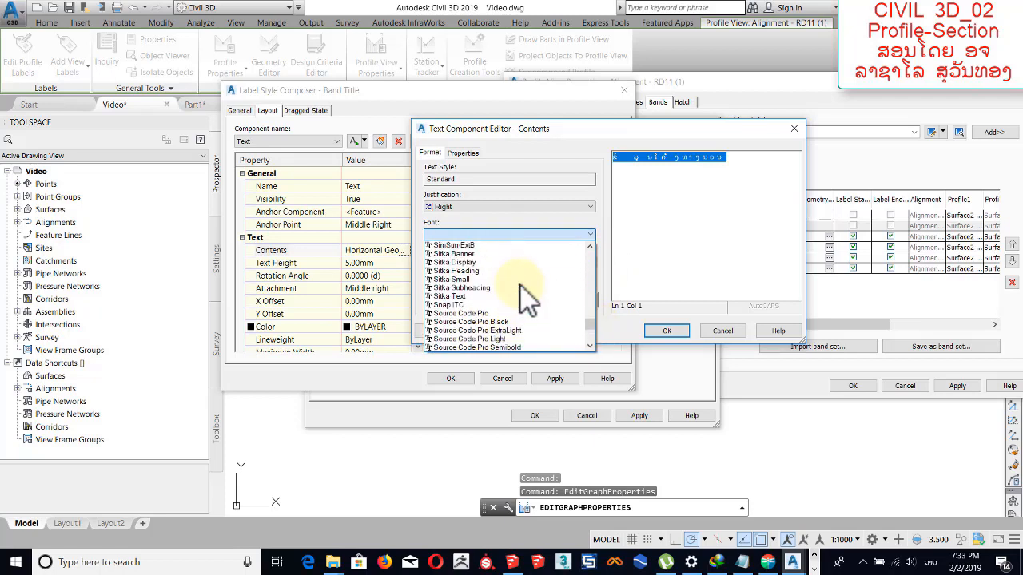
scroll(520, 282, "down", 10)
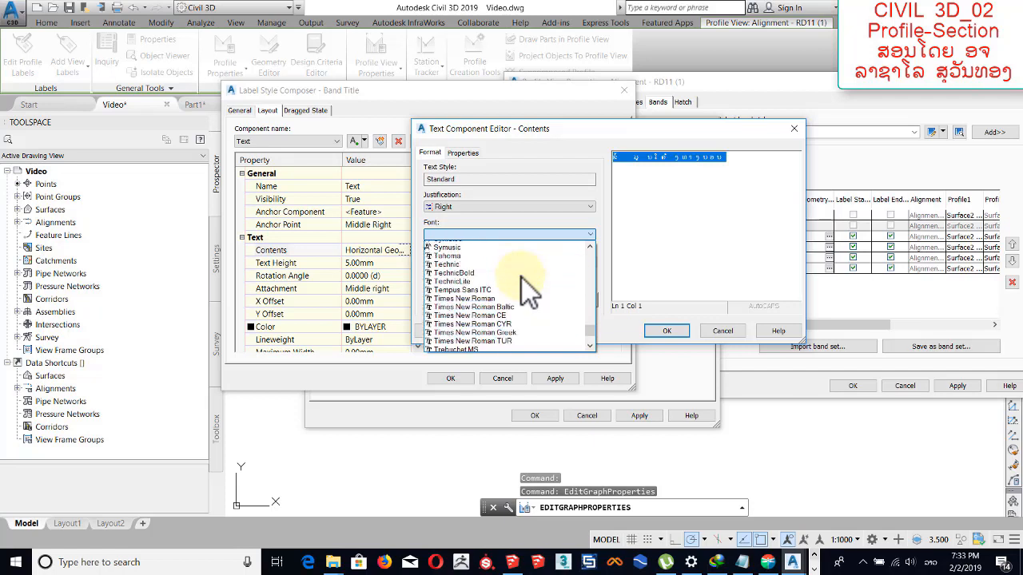
scroll(522, 278, "down", 3)
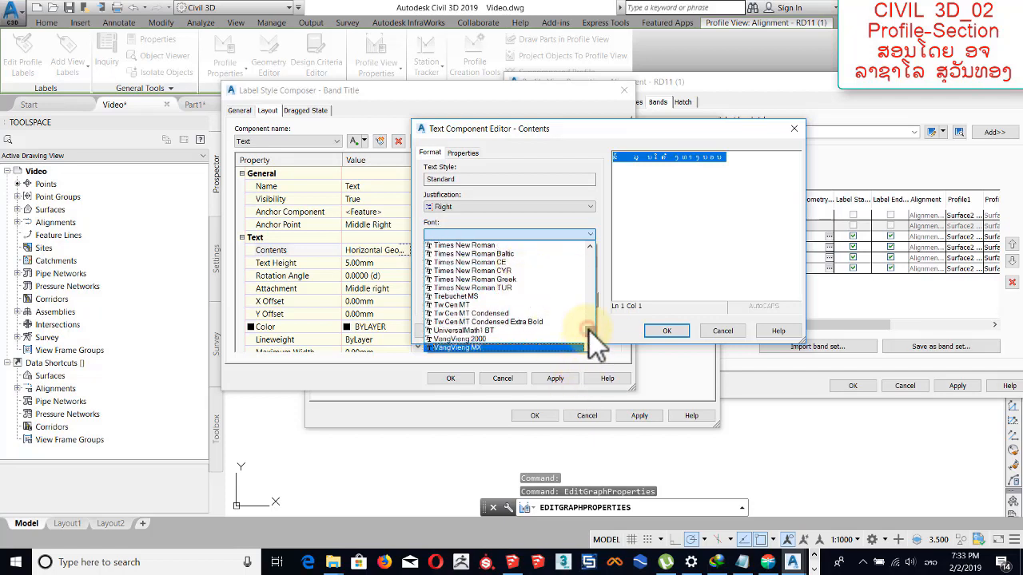
left_click_drag(588, 328, 589, 318)
left_click(509, 314)
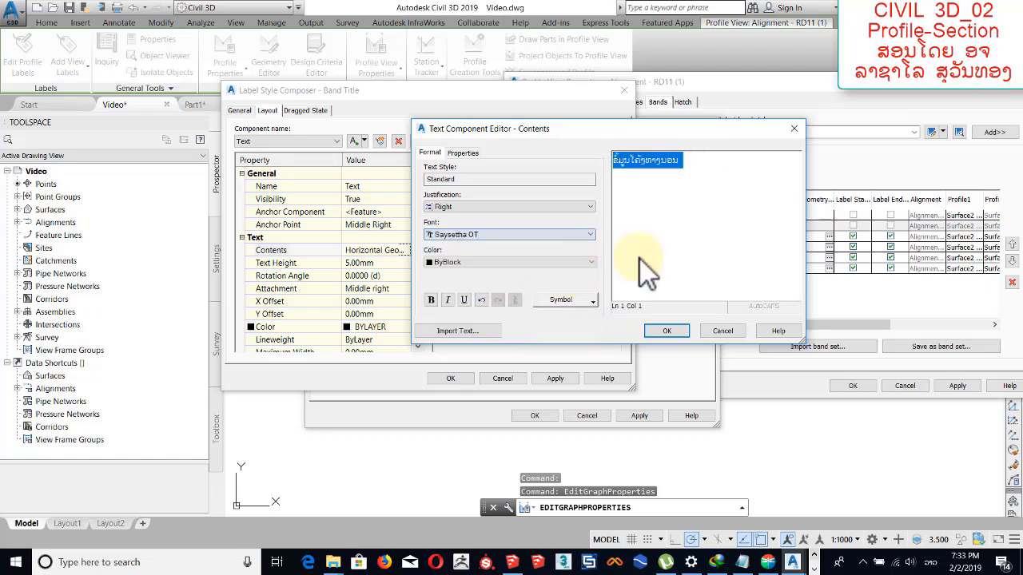
left_click(676, 328)
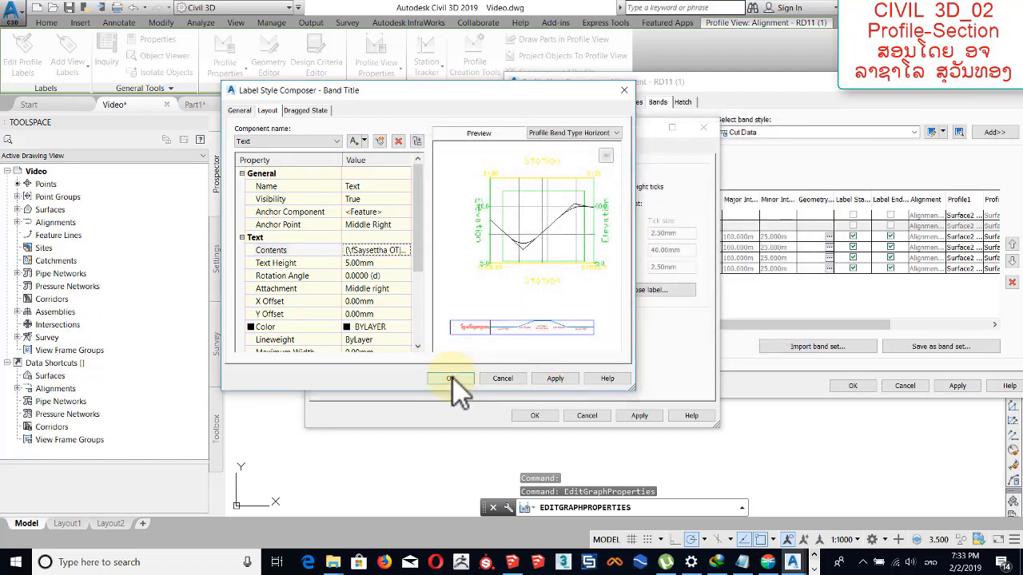
left_click(451, 378)
Turn on the band title box in the Curvature band style and apply the change to the profile view.
left_click(408, 148)
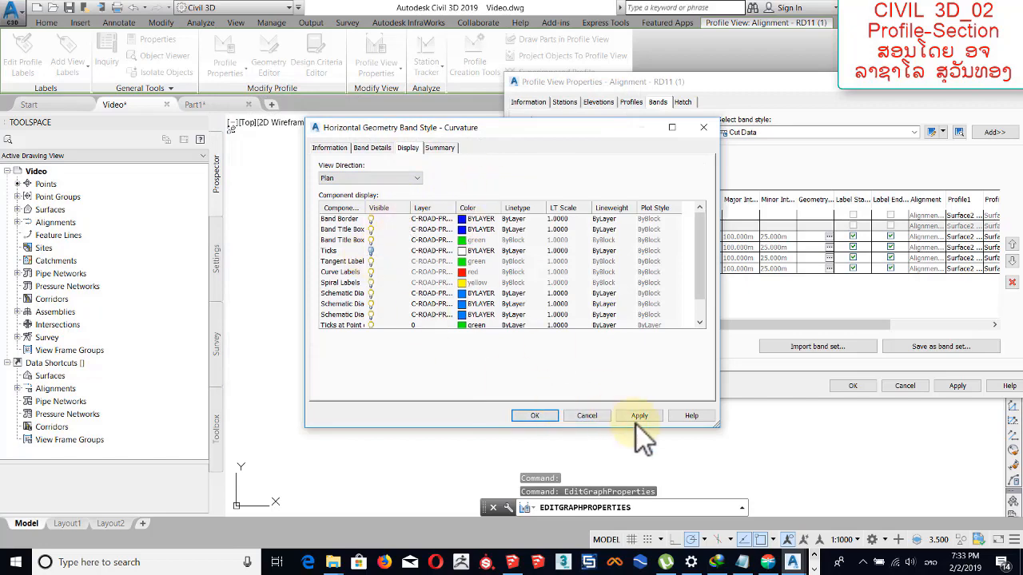
left_click(531, 415)
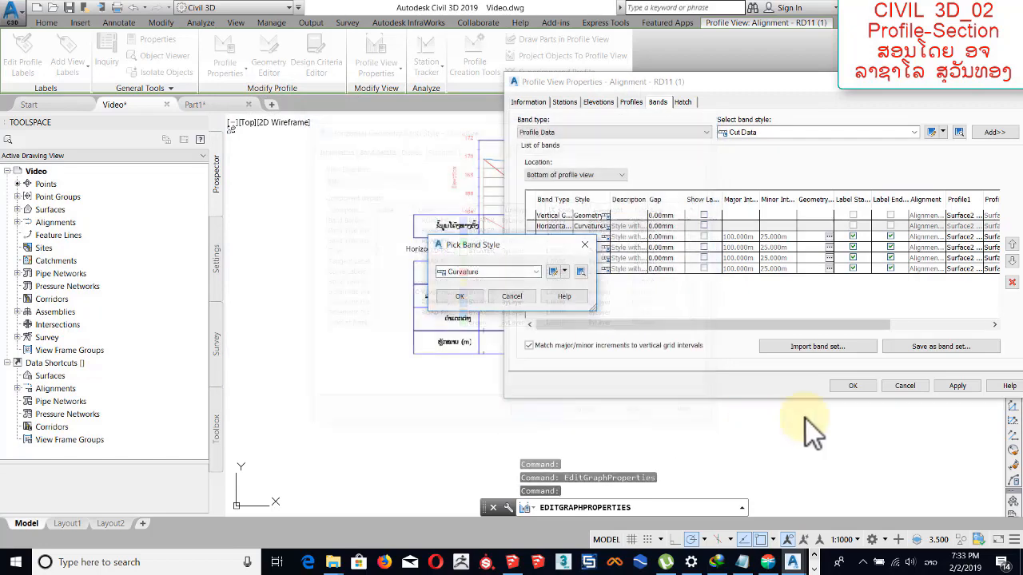
left_click(473, 295)
left_click(953, 386)
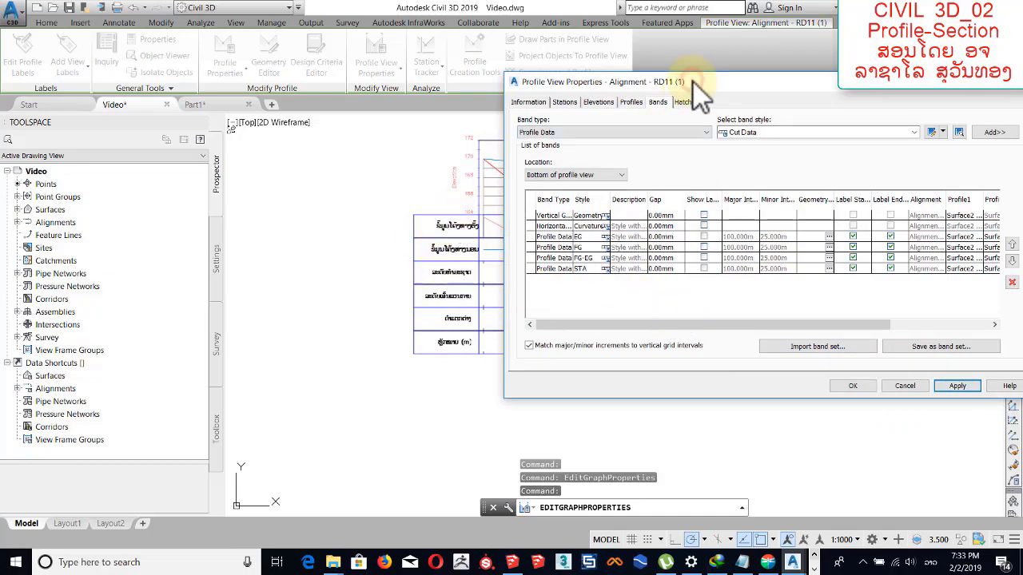
Save the profile view's bands as a band set named "My Profile 2019" and accept the profile view properties.
mouse_move(694, 83)
left_mouse_down()
mouse_move(107, 120)
mouse_move(80, 112)
mouse_move(187, 114)
mouse_move(251, 130)
mouse_move(203, 106)
left_mouse_up()
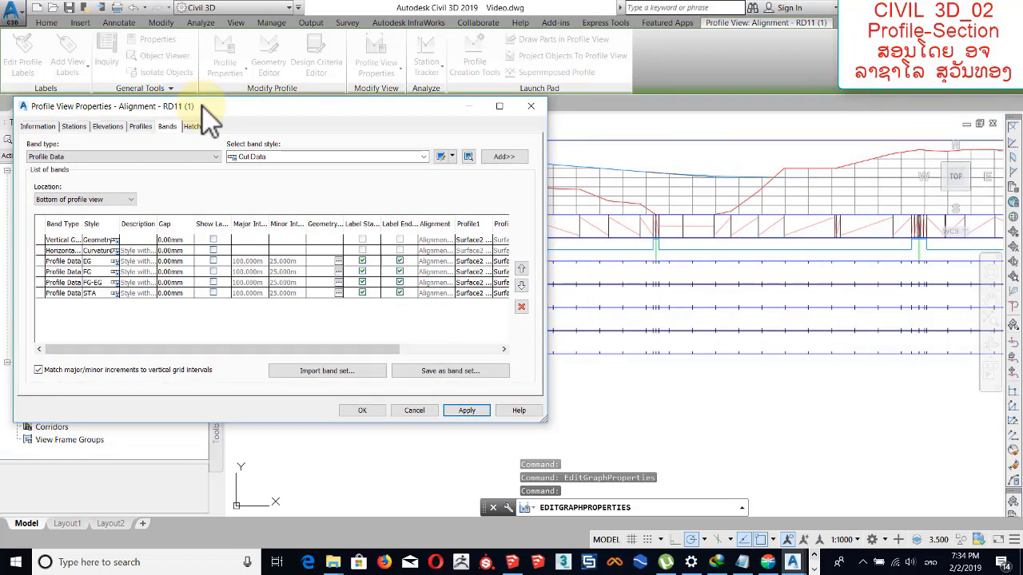
left_click_drag(203, 107, 414, 101)
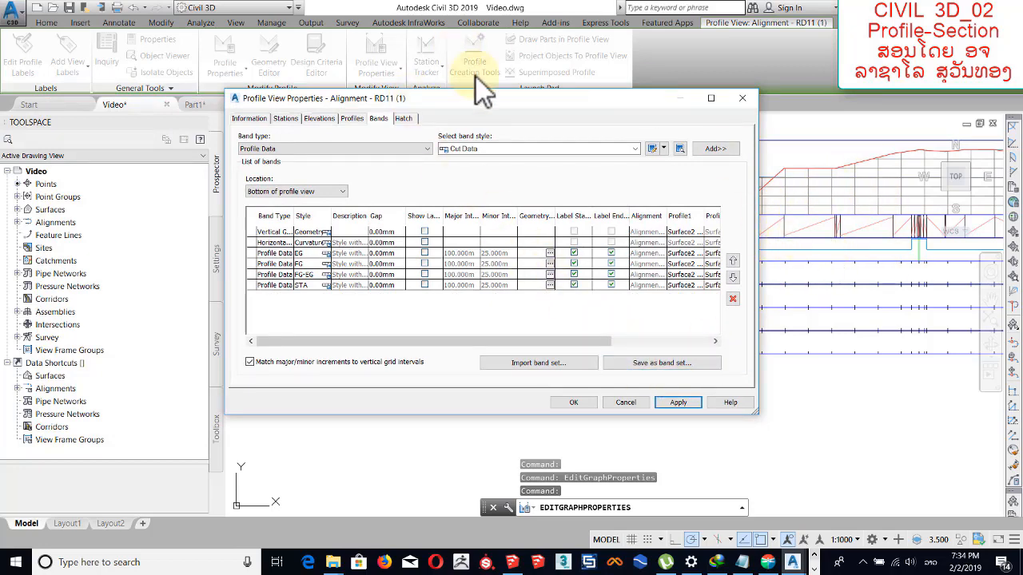
left_click(667, 361)
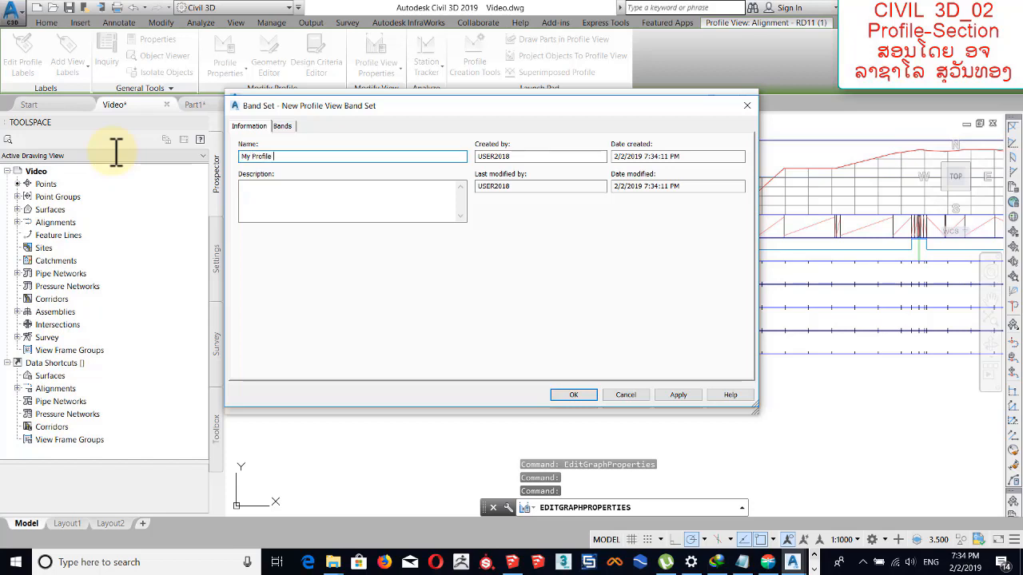
left_click(284, 127)
left_click(243, 127)
left_click(678, 395)
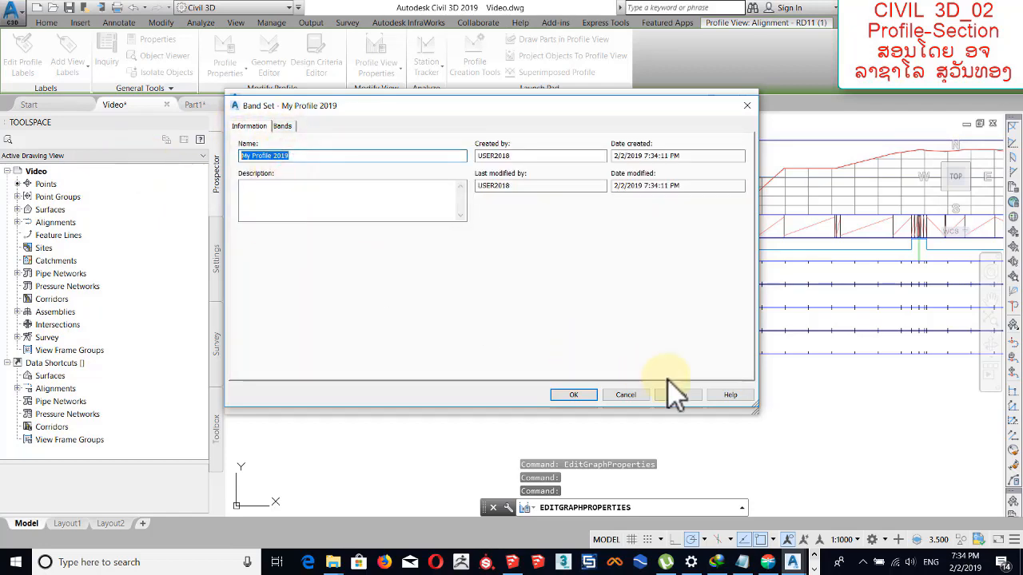
left_click(584, 394)
left_click(589, 399)
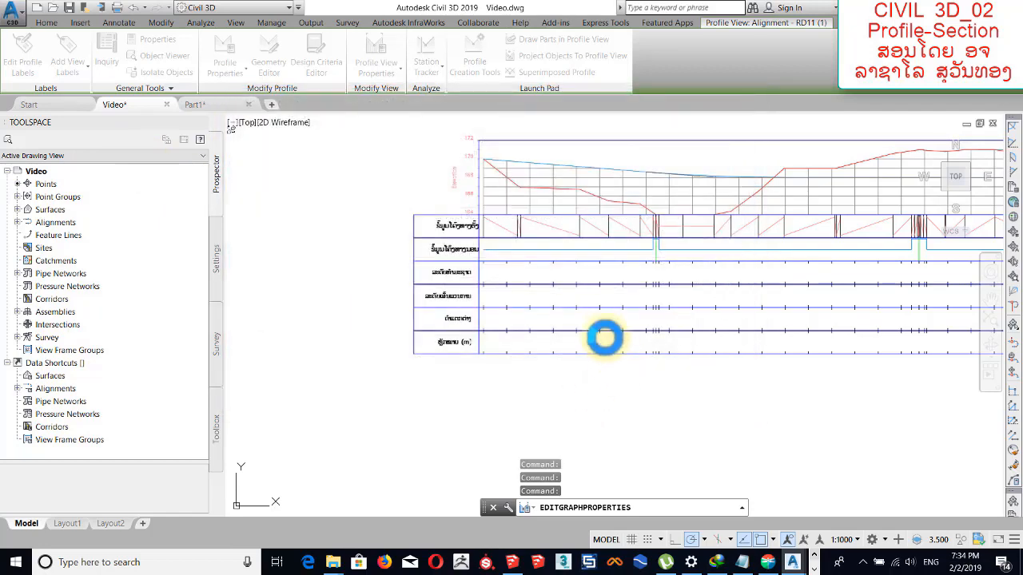
Erase the imported surface, its alignment and its profile view from the drawing with a selection window.
scroll(599, 329, "down", 8)
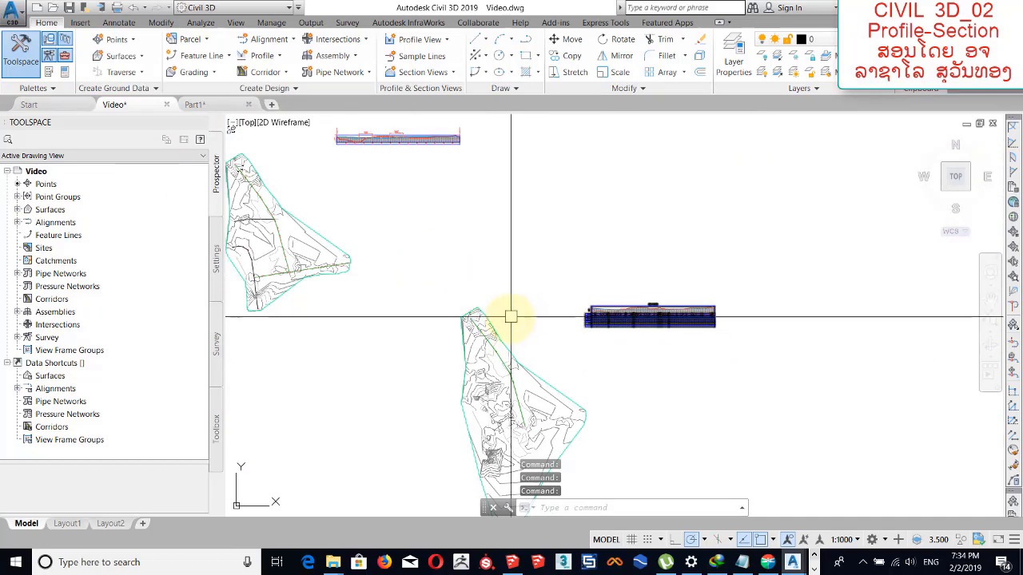
middle_click_drag(497, 319, 500, 258)
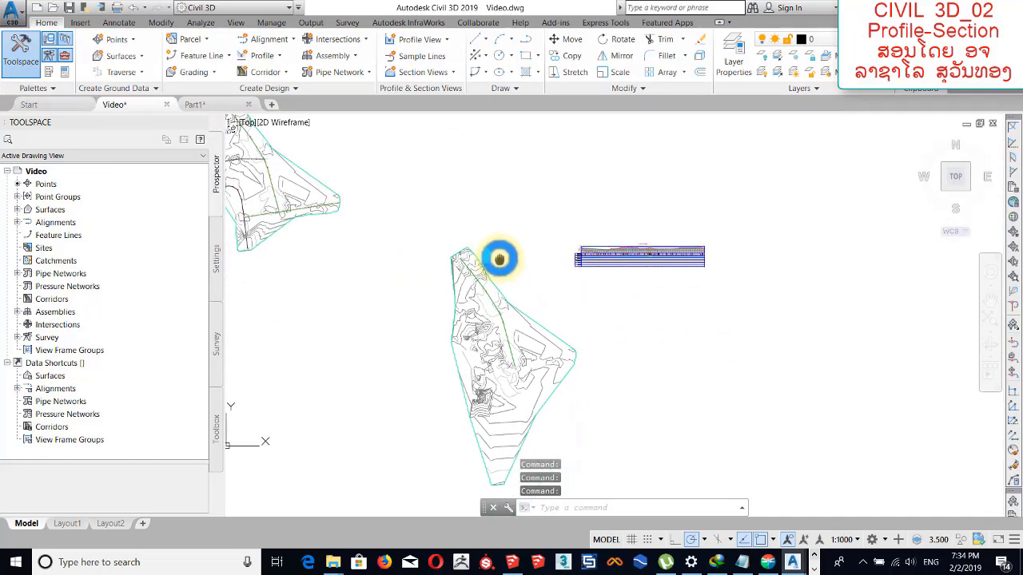
left_click(419, 183)
middle_click_drag(742, 488, 704, 403)
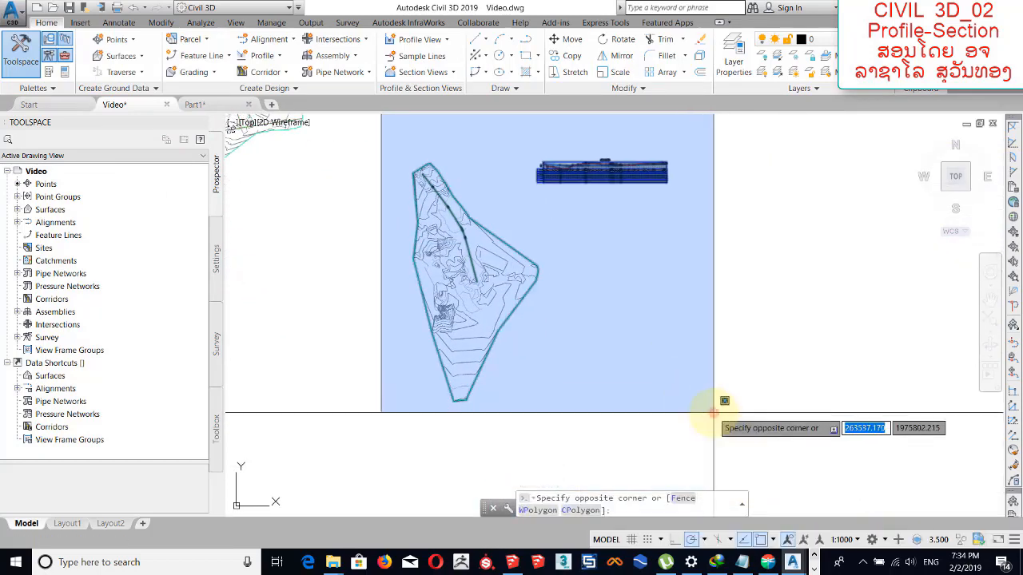
left_click(714, 413)
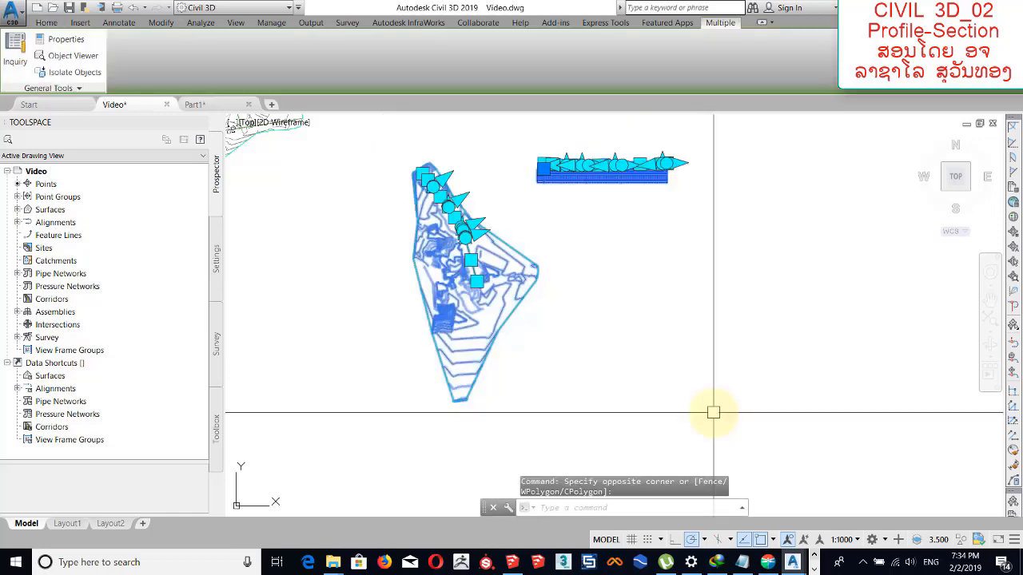
key("Delete")
Import the "My Profile 2019" band set into the properties of the STA_RD1 alignment's profile view.
scroll(442, 308, "down", 4)
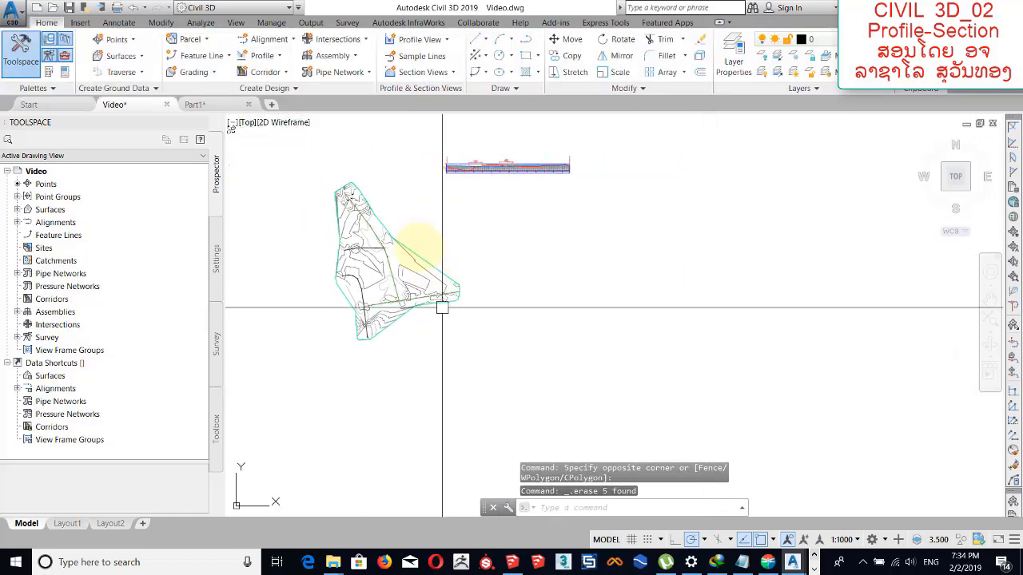
middle_click_drag(424, 227, 427, 279)
scroll(435, 216, "up", 7)
middle_click_drag(543, 235, 458, 217)
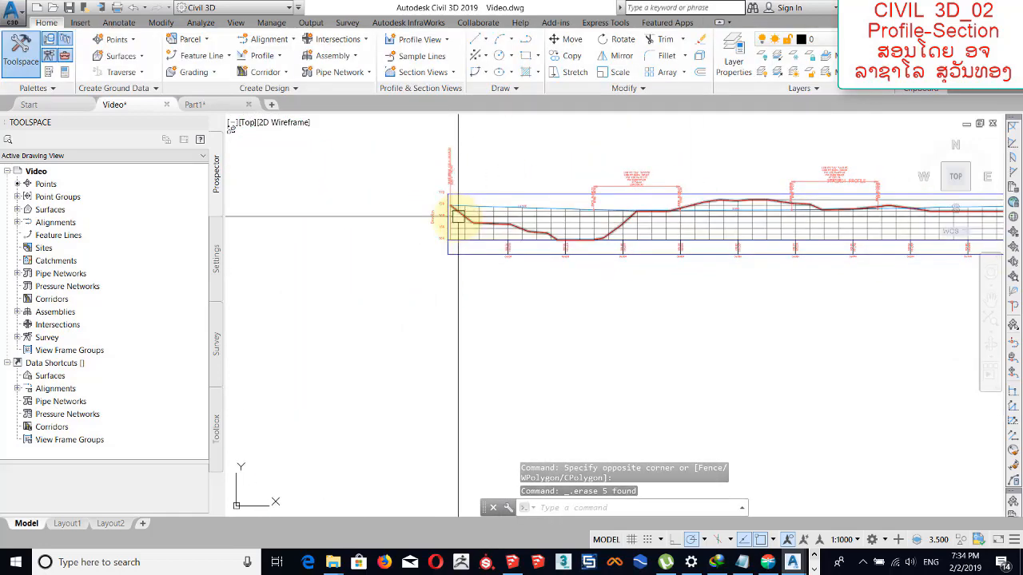
scroll(458, 217, "up", 3)
left_click(468, 235)
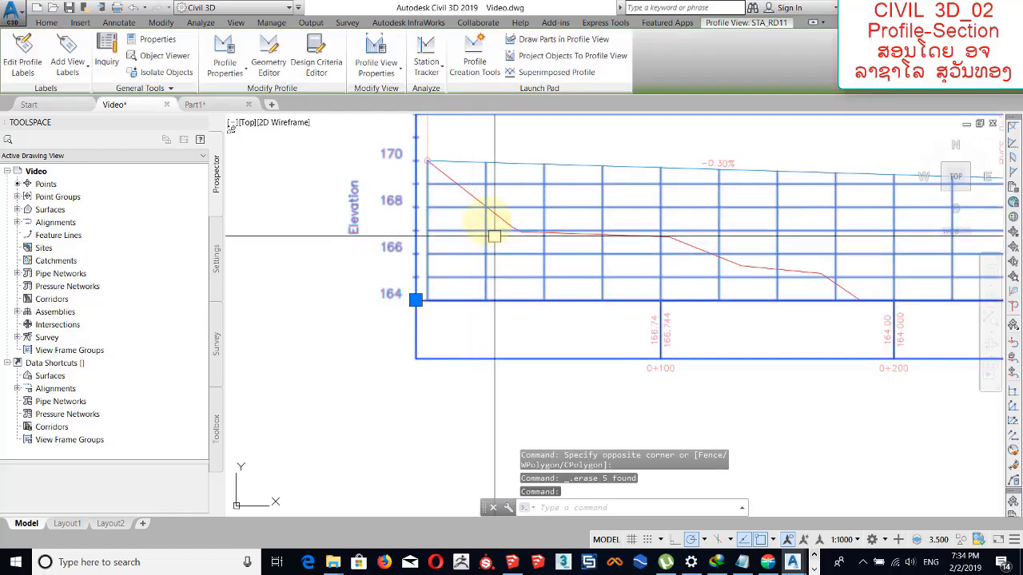
right_click(464, 232)
left_click(523, 368)
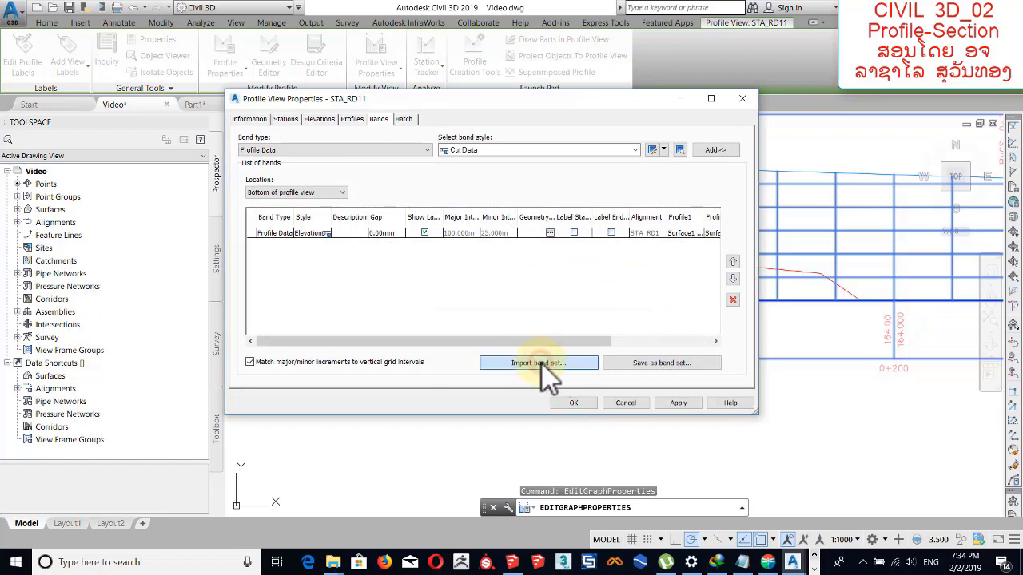
left_click(540, 364)
left_click(534, 271)
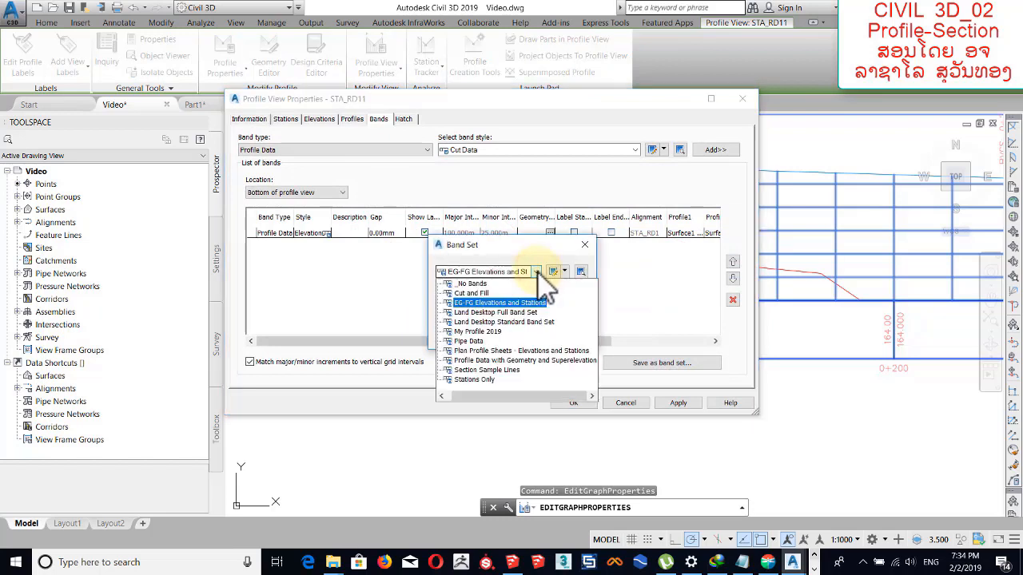
left_click(493, 332)
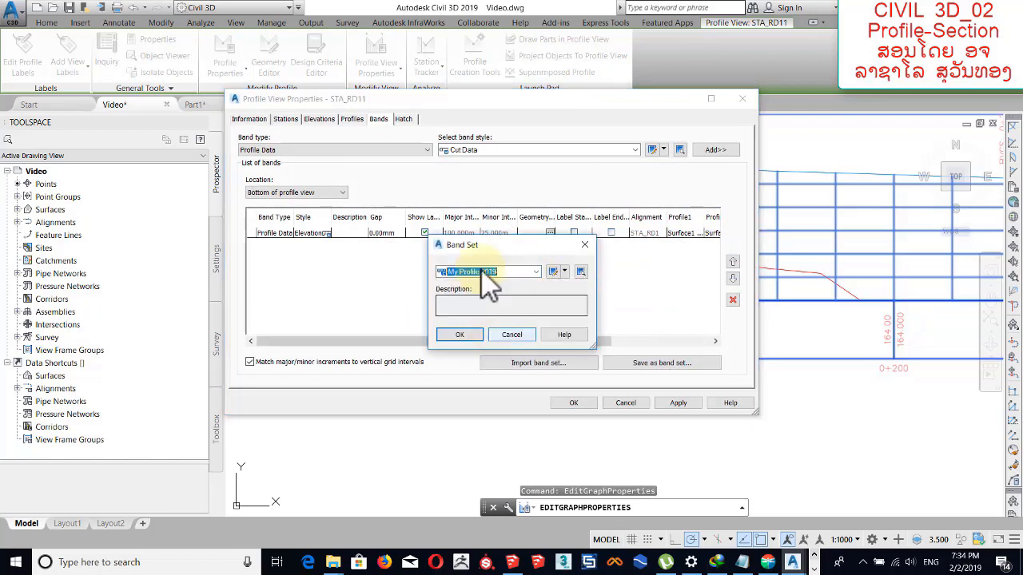
left_click(478, 339)
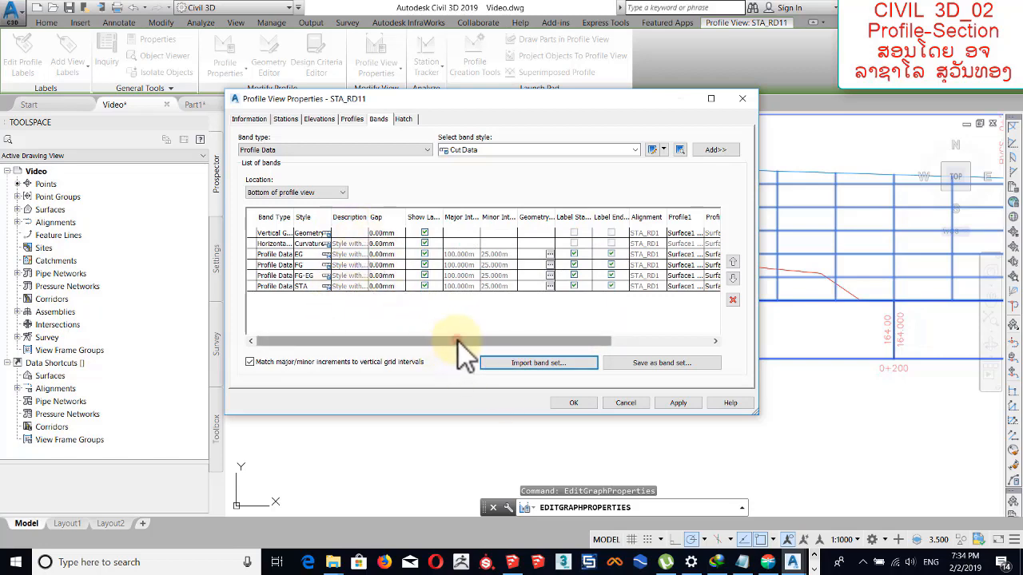
Set Profile1 of the vertical geometry band to FG_TOP_RD1.
left_click_drag(458, 342, 587, 290)
left_click(564, 234)
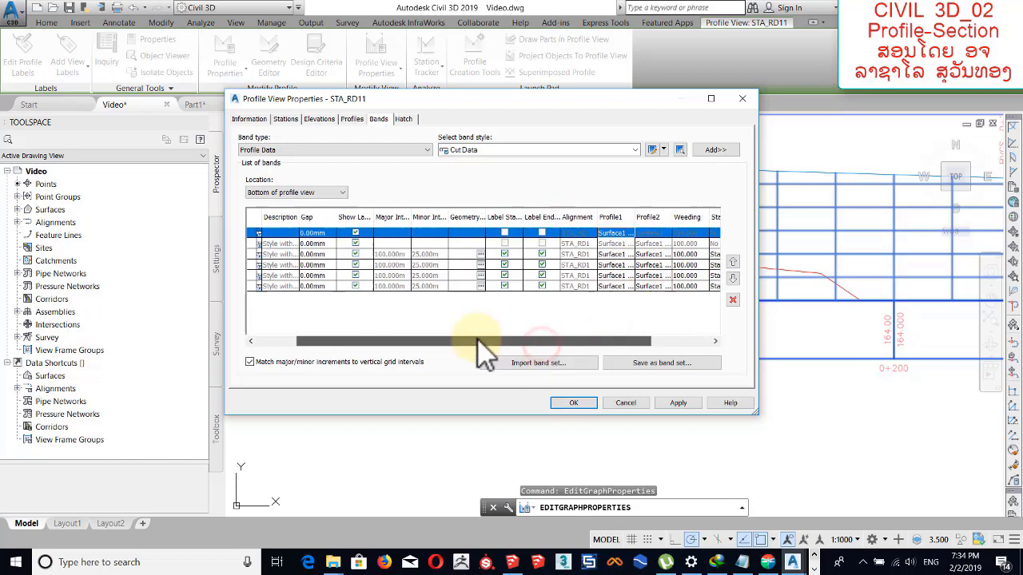
left_click(576, 233)
left_click(571, 233)
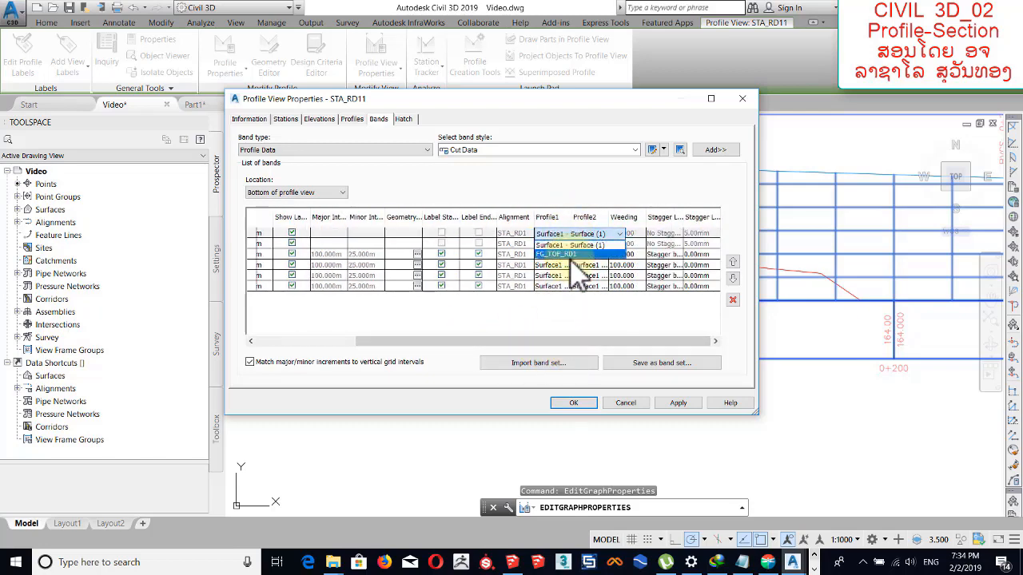
left_click(572, 254)
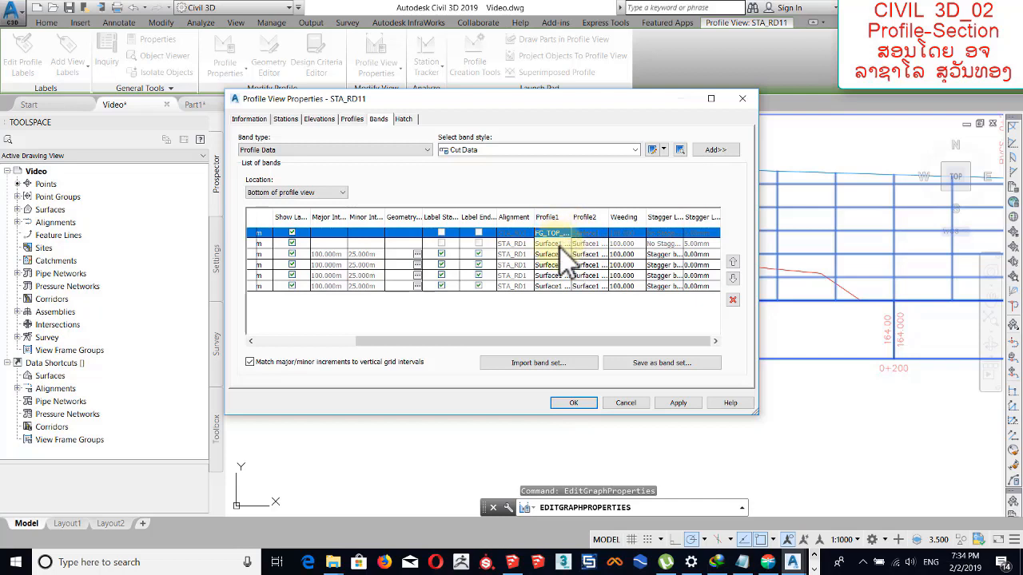
Set Profile2 of the EG, FG, FG-EG and STA bands to FG_TOP_RD1 and accept the profile view properties.
left_click(600, 256)
left_click(600, 273)
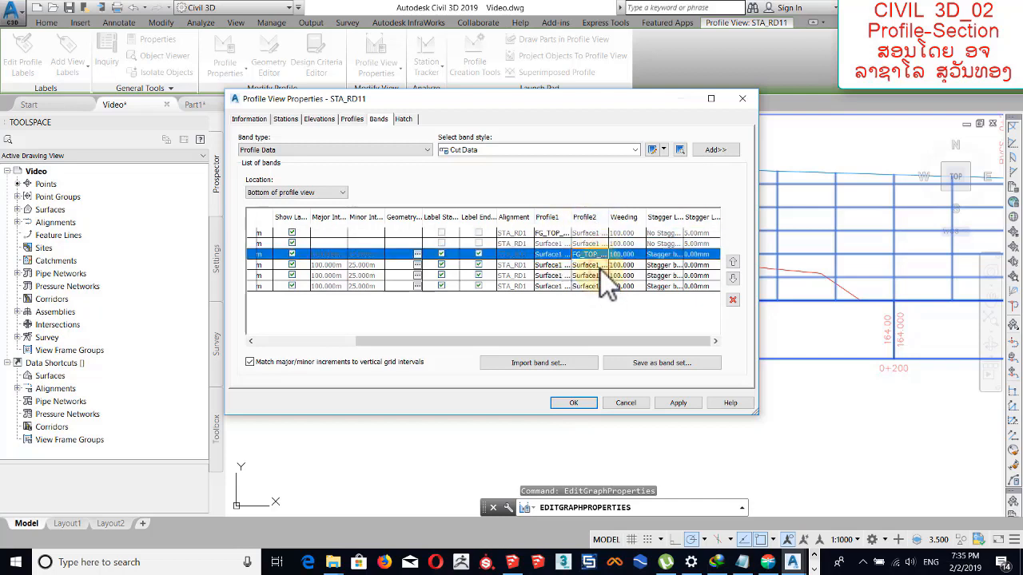
left_click(600, 267)
left_click(600, 285)
left_click(600, 275)
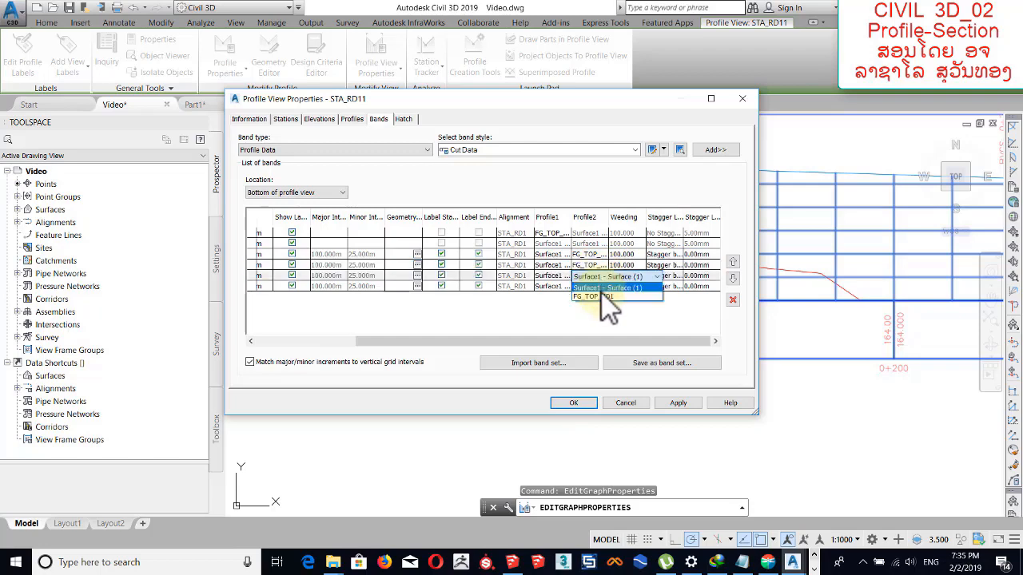
left_click(595, 296)
left_click(600, 286)
left_click(596, 306)
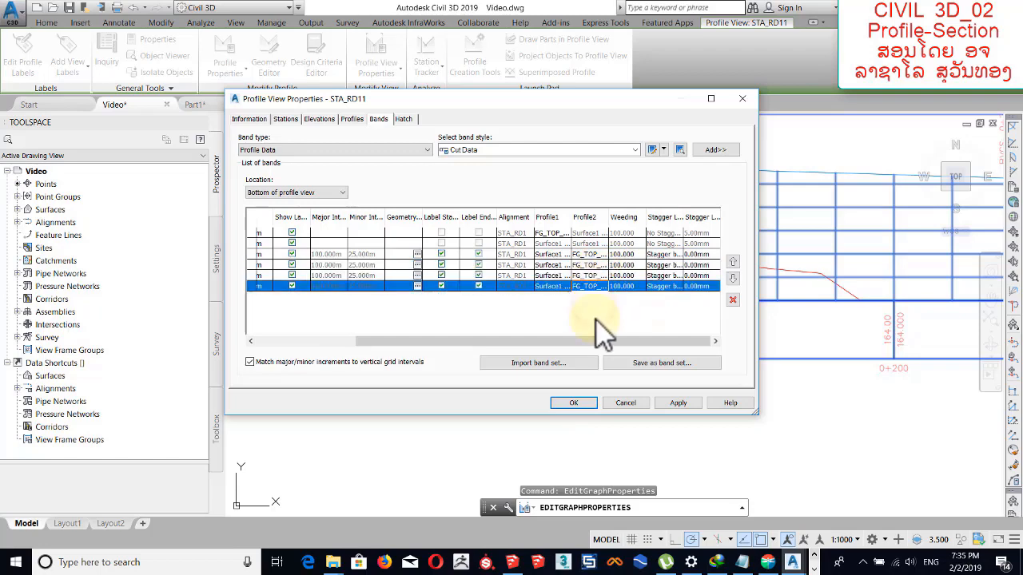
left_click(573, 403)
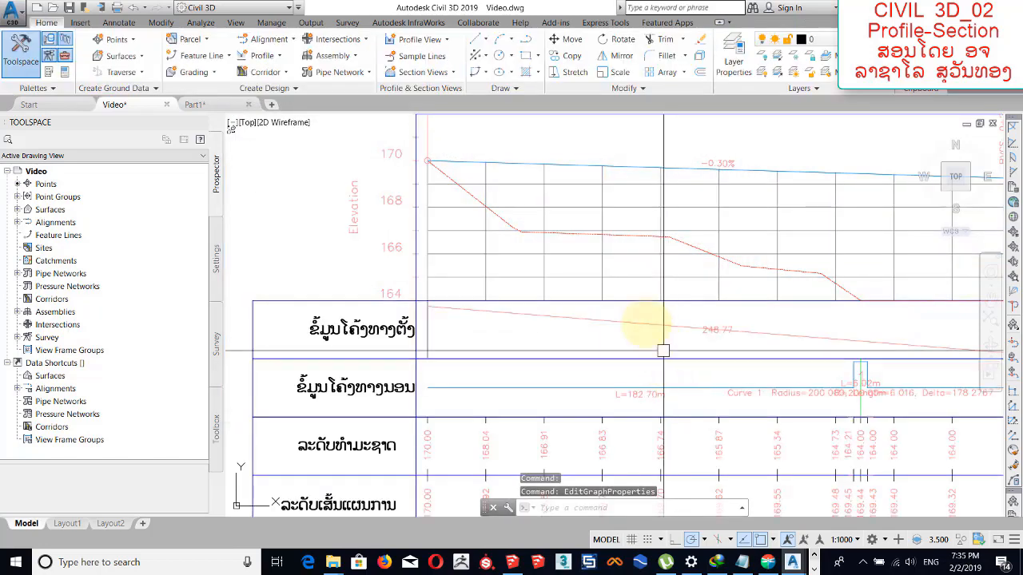
scroll(671, 322, "down", 6)
scroll(549, 292, "up", 6)
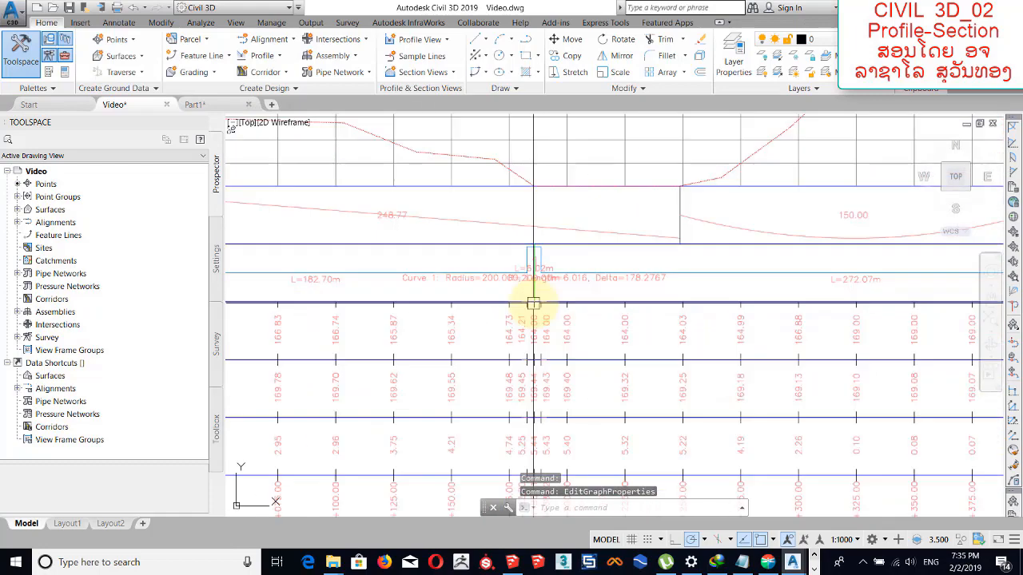
Examine the Lao band titles and the vertical and horizontal geometry bands beneath the profile view.
scroll(531, 303, "down", 4)
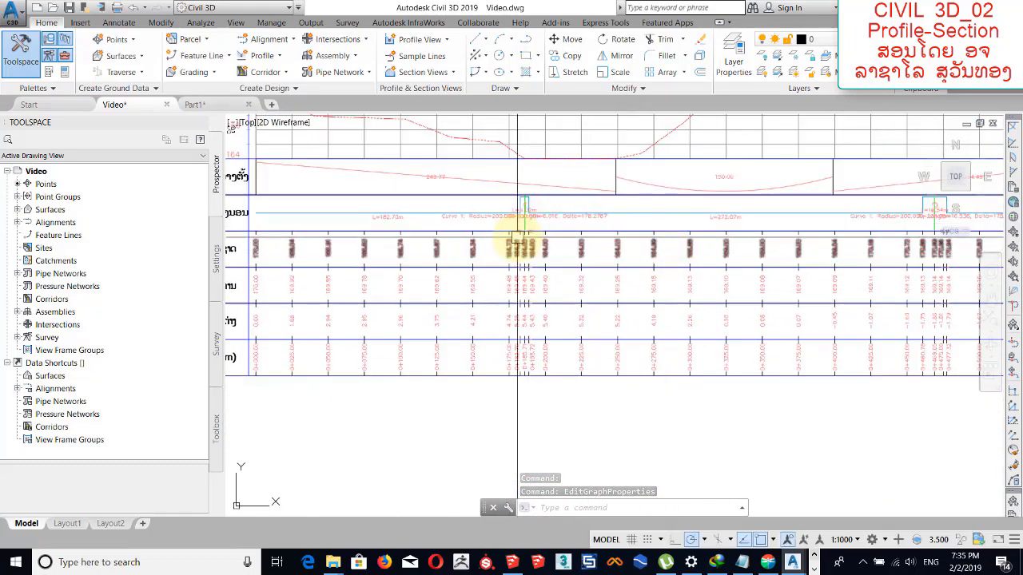
scroll(524, 263, "down", 2)
scroll(394, 274, "up", 6)
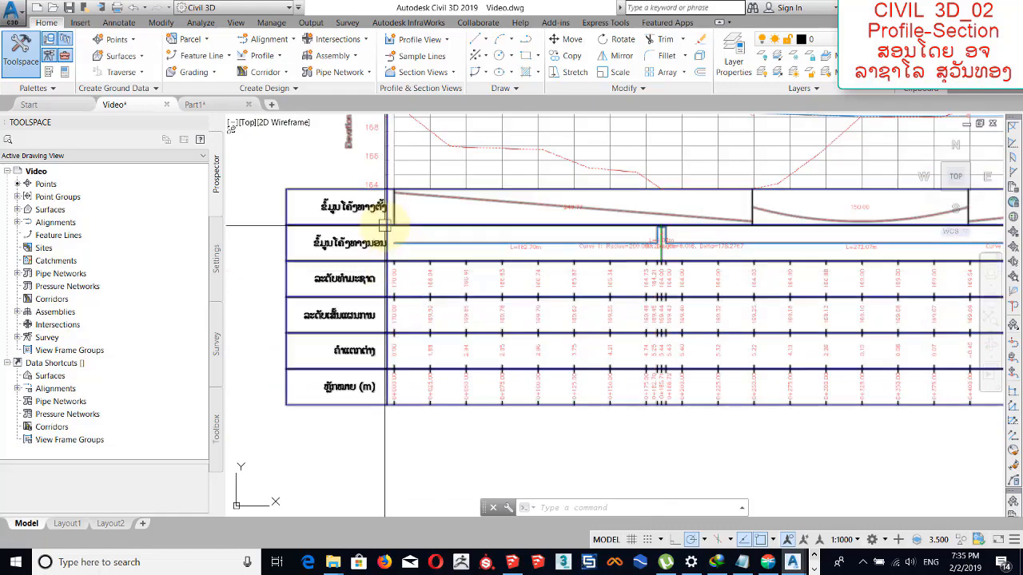
scroll(383, 225, "down", 4)
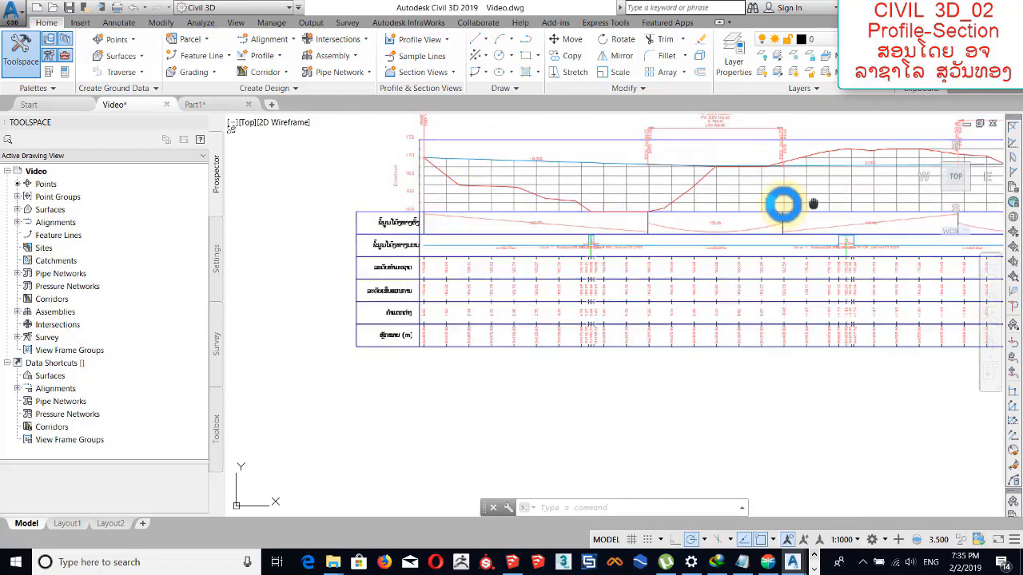
middle_click_drag(812, 205, 804, 205)
scroll(323, 232, "up", 2)
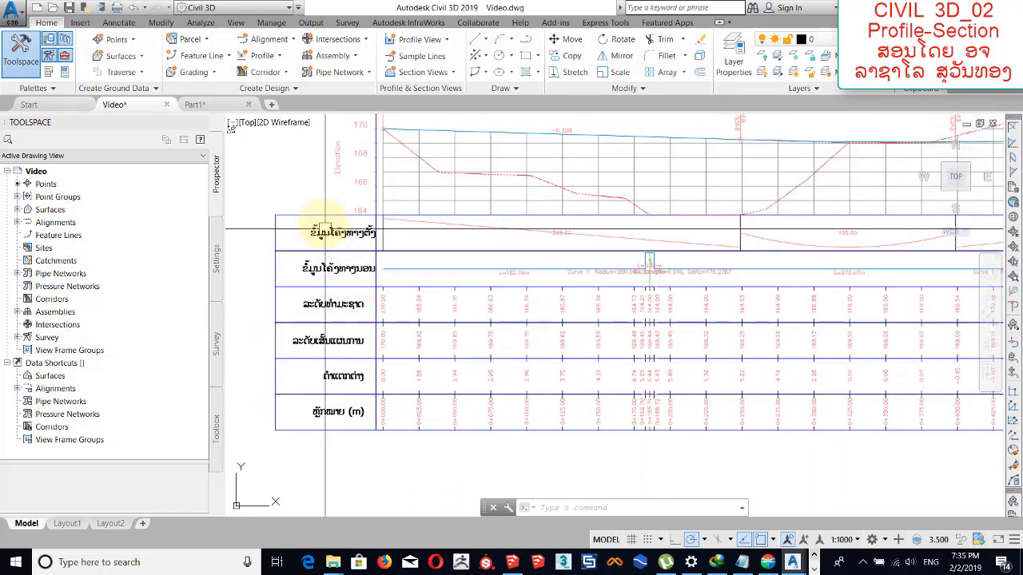
scroll(327, 230, "up", 4)
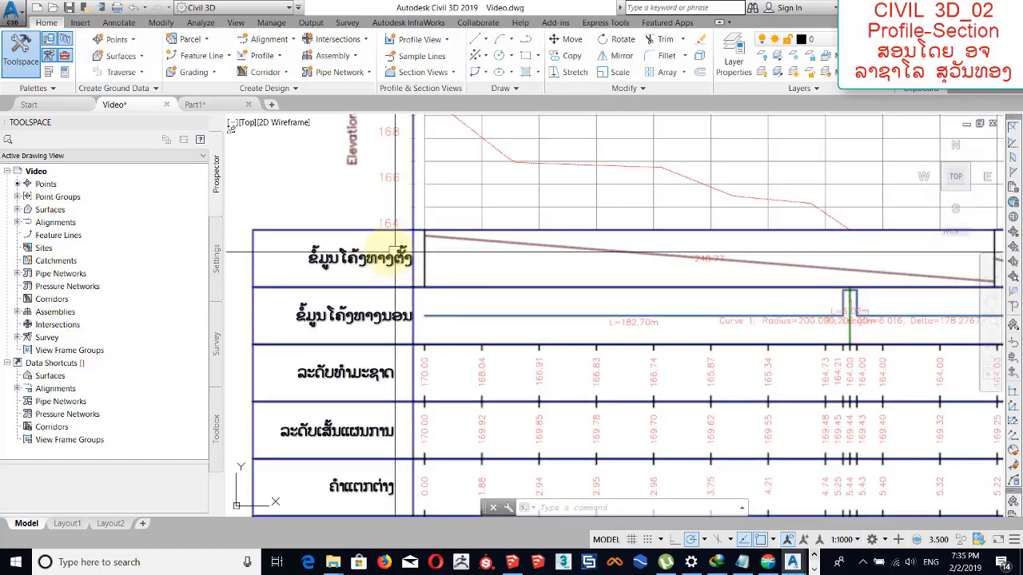
middle_click_drag(457, 189, 475, 219)
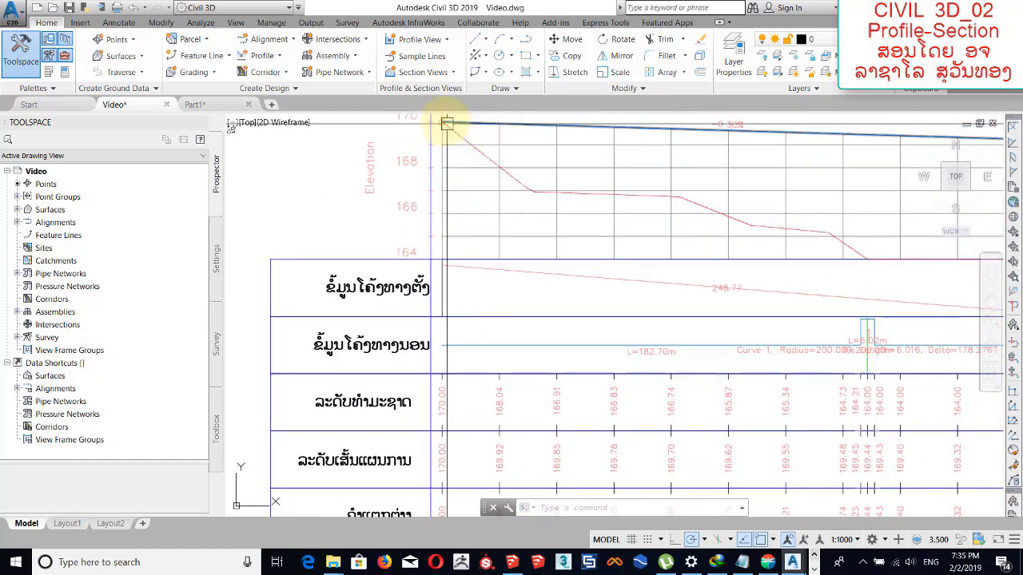
middle_click_drag(452, 297, 462, 275)
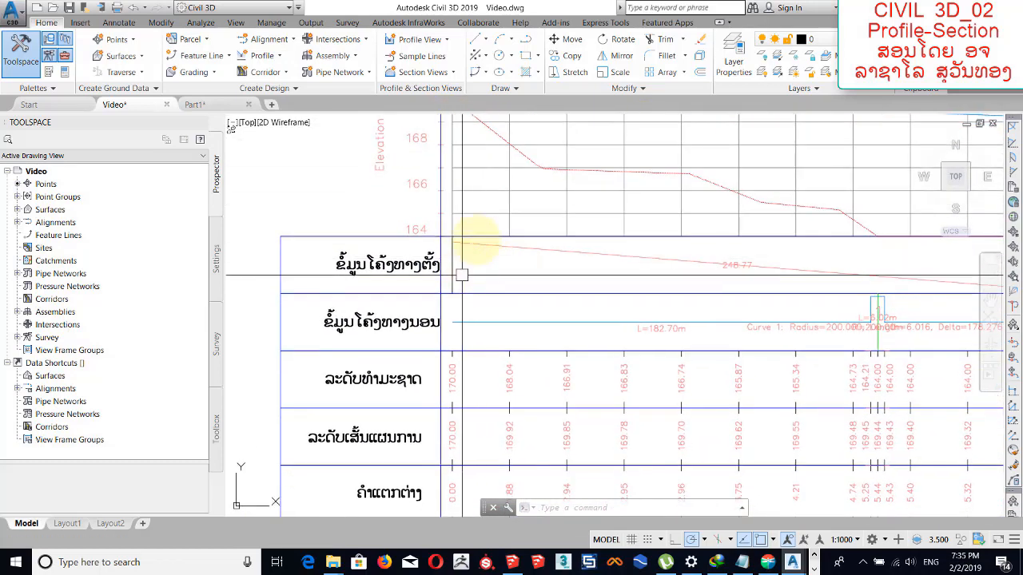
middle_click_drag(517, 201, 468, 231)
middle_click_drag(340, 364, 479, 273)
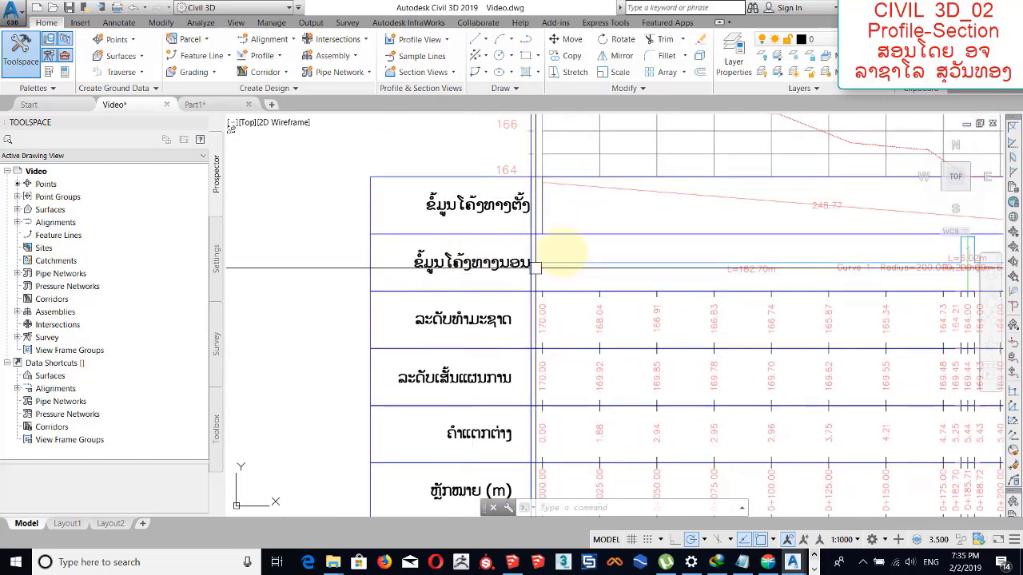
middle_click_drag(660, 255, 513, 232)
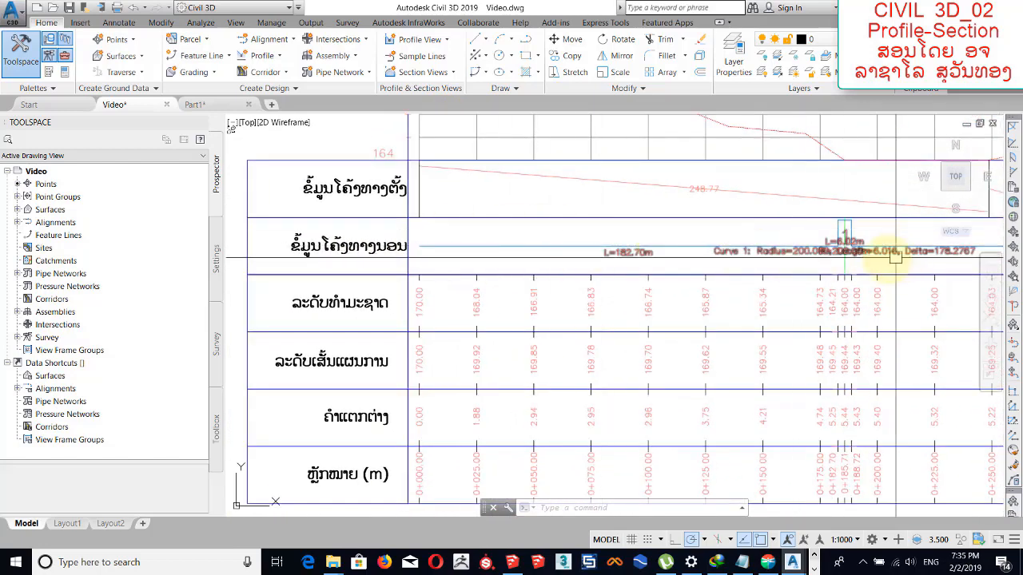
Check the natural ground, design level and level difference bands against their Lao titles.
middle_click_drag(456, 303, 477, 230)
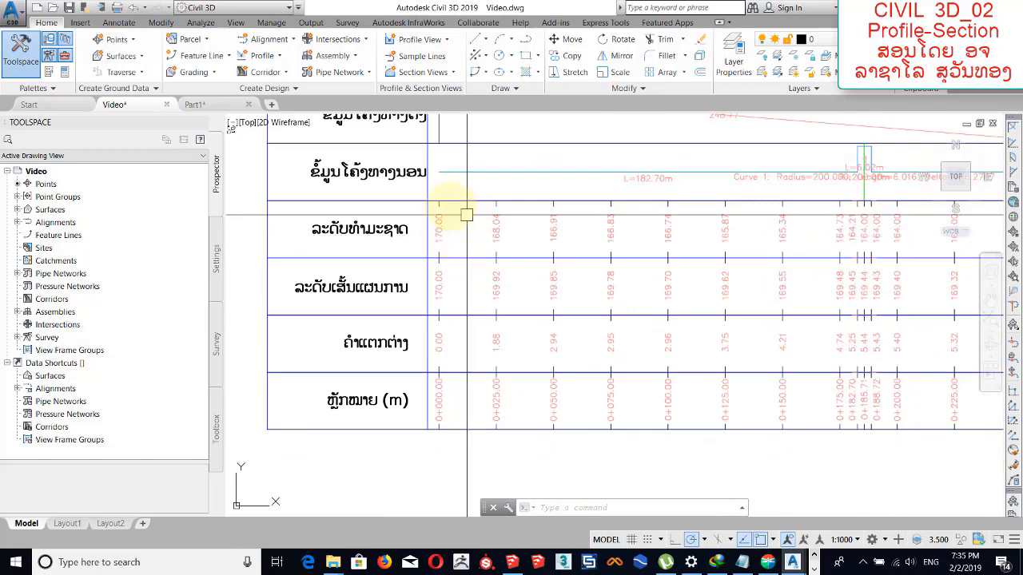
middle_click_drag(411, 291, 405, 276)
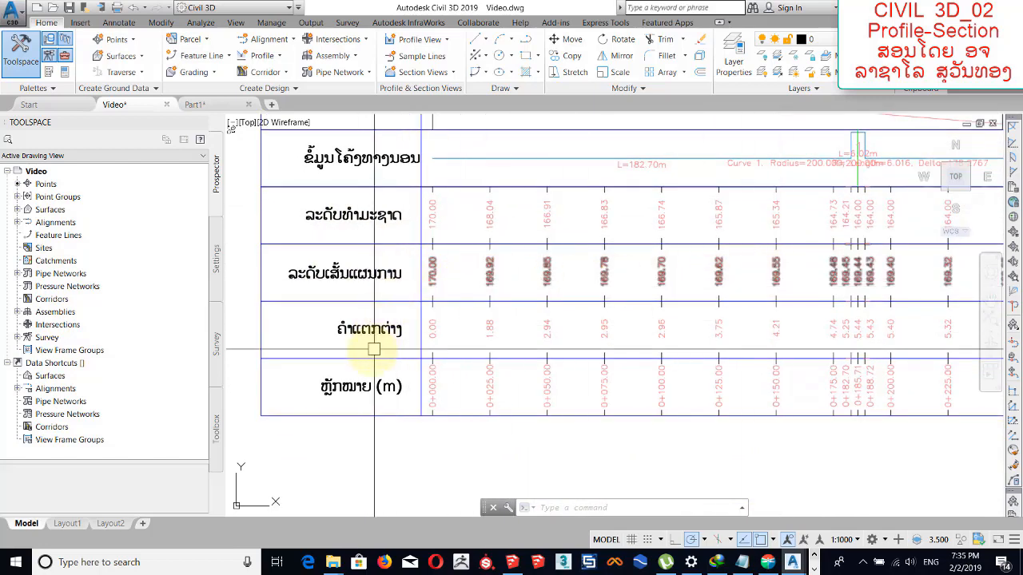
scroll(331, 336, "up", 4)
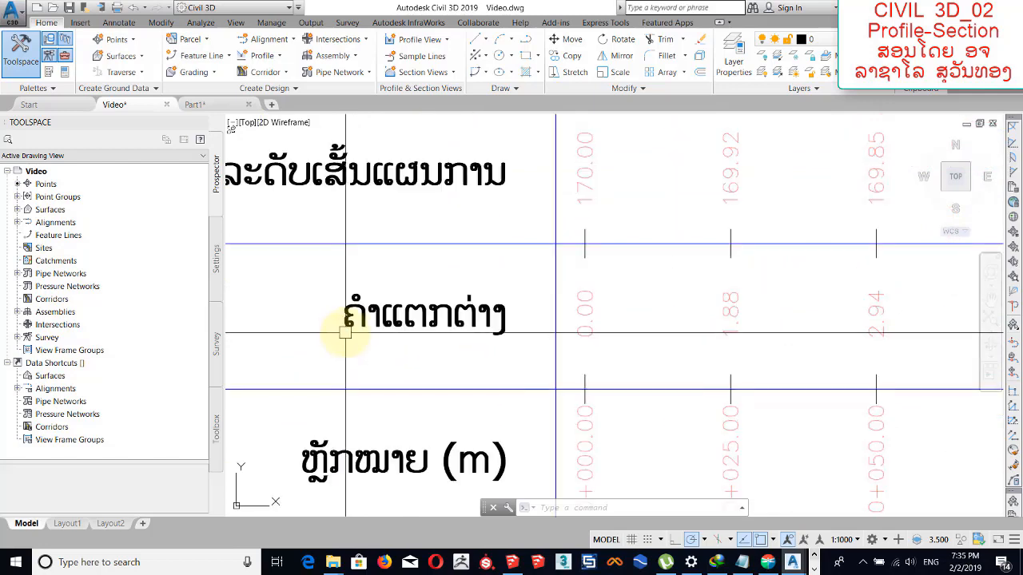
middle_click_drag(452, 322, 468, 327)
scroll(468, 323, "down", 5)
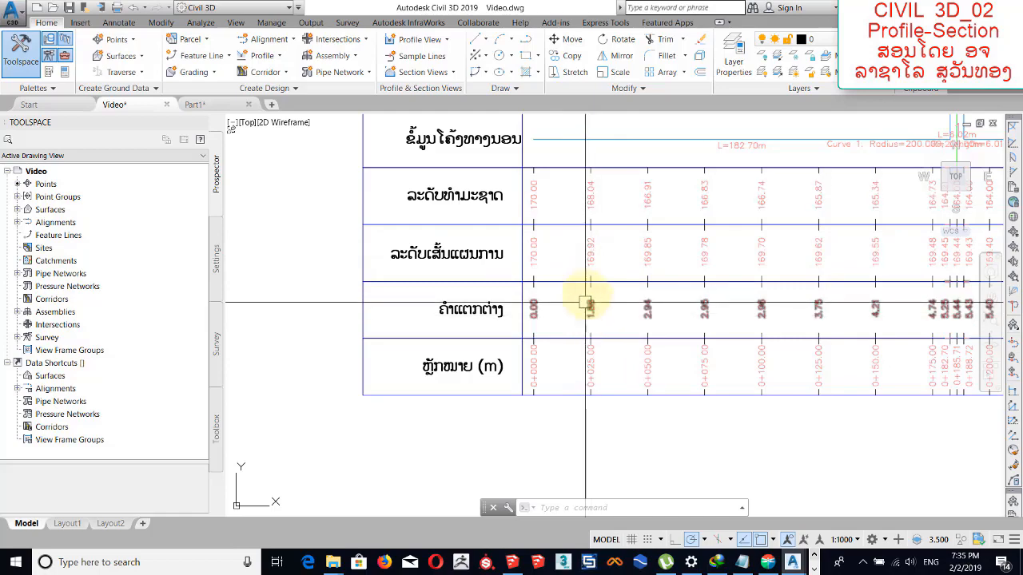
middle_click_drag(592, 317, 557, 386)
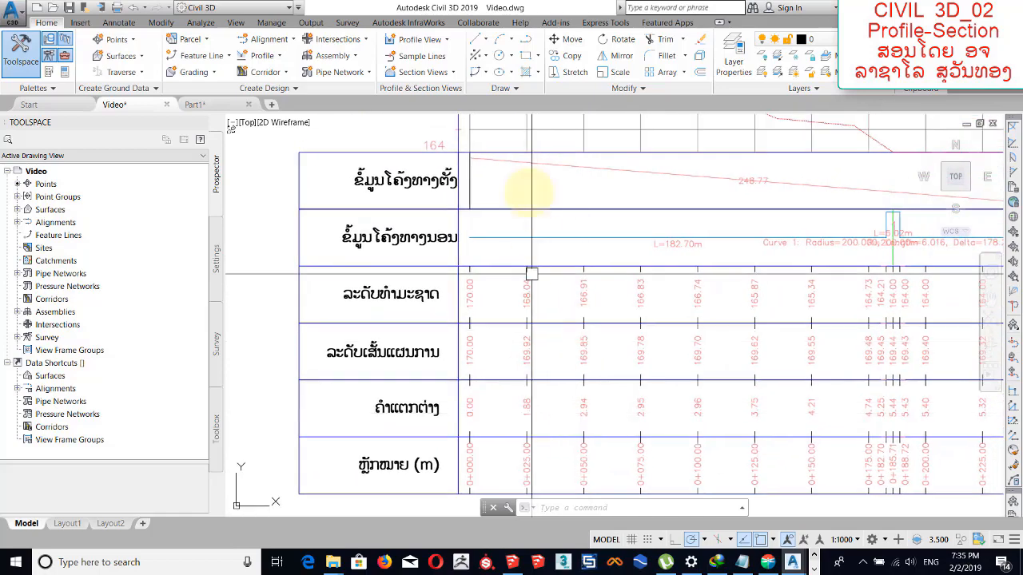
middle_click_drag(529, 172, 525, 237)
middle_click_drag(523, 137, 536, 202)
middle_click_drag(539, 301, 543, 141)
middle_click_drag(548, 371, 548, 315)
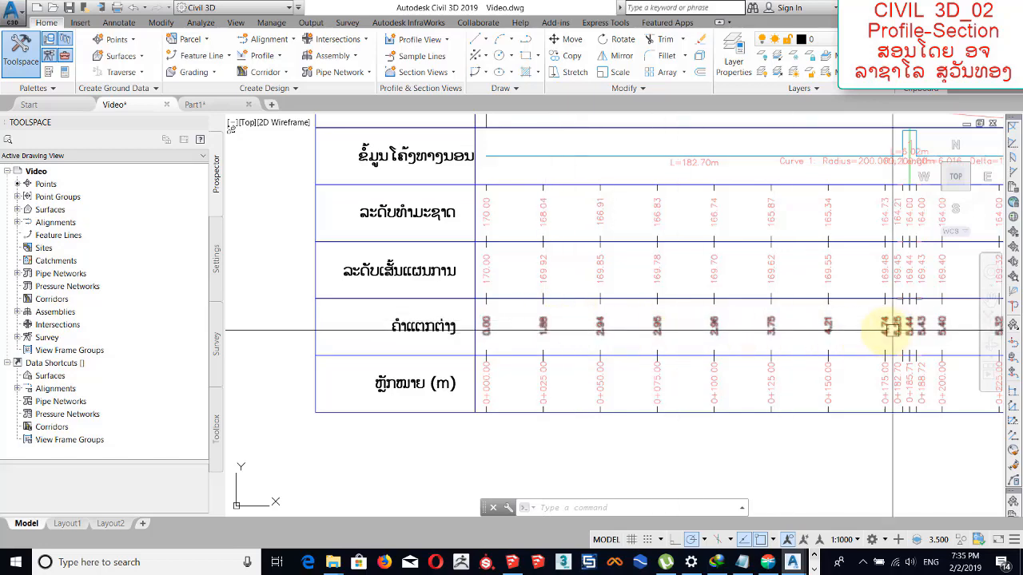
Examine the station band and its geometry point stations against Curve 1 in the horizontal geometry band.
middle_click_drag(610, 334, 605, 296)
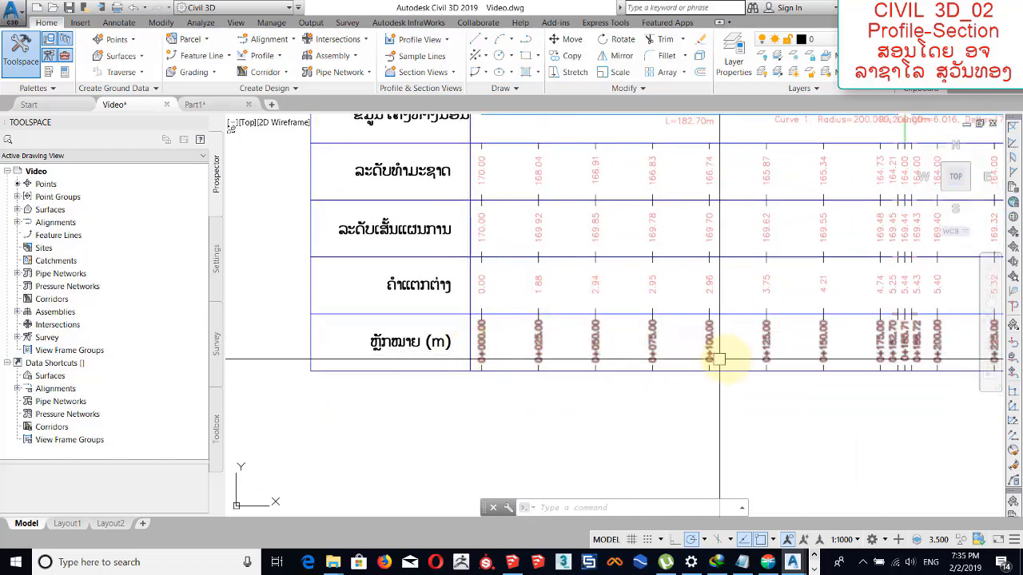
middle_click_drag(744, 342, 600, 383)
middle_click_drag(684, 369, 612, 402)
scroll(623, 392, "down", 2)
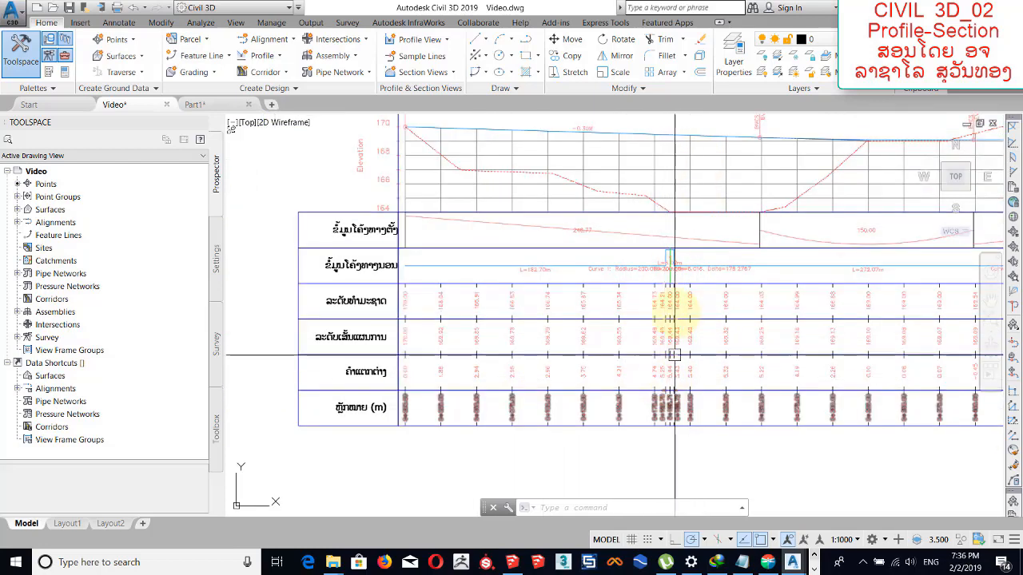
scroll(661, 342, "up", 2)
scroll(610, 369, "down", 4)
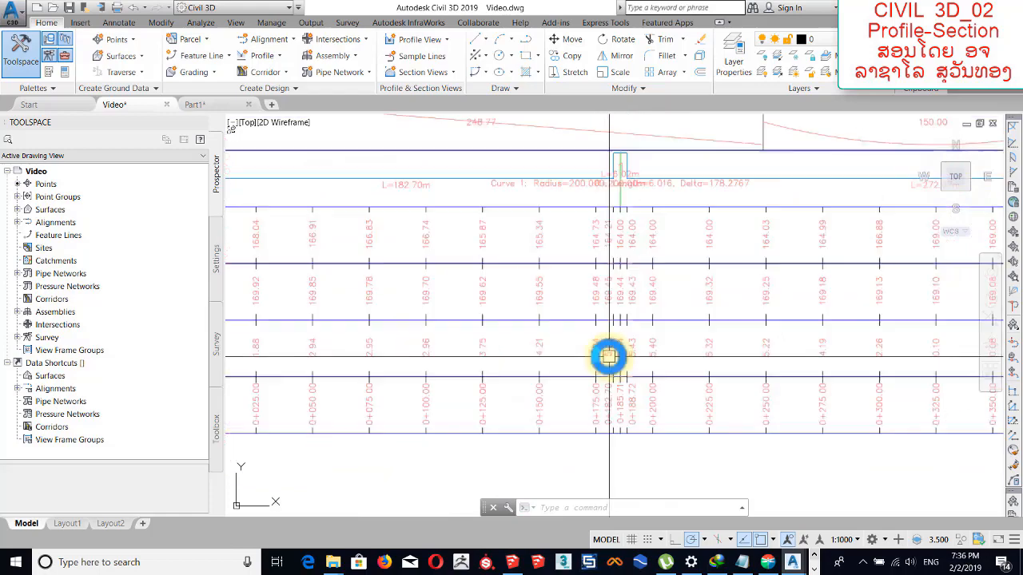
scroll(571, 279, "up", 6)
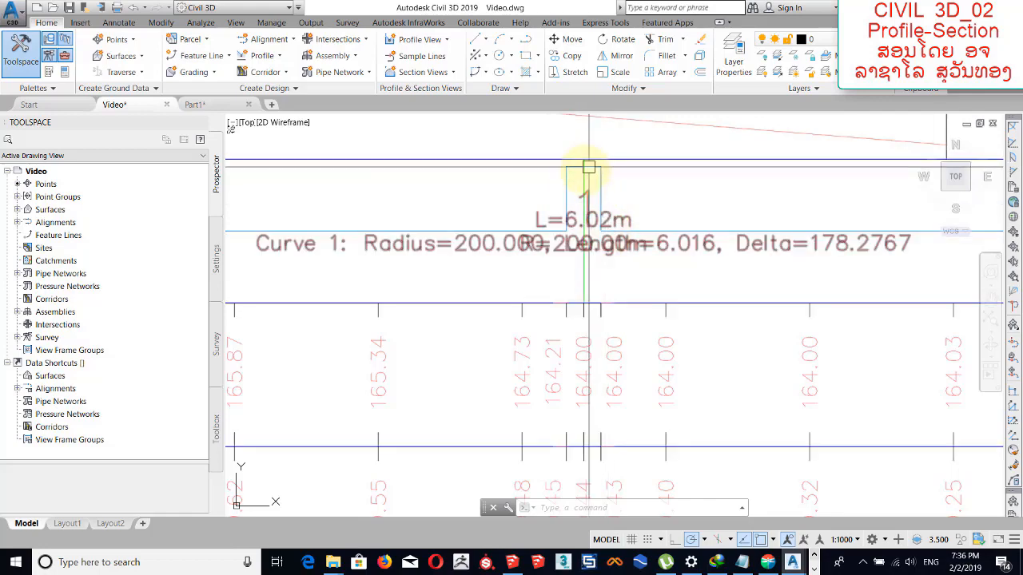
scroll(609, 237, "down", 6)
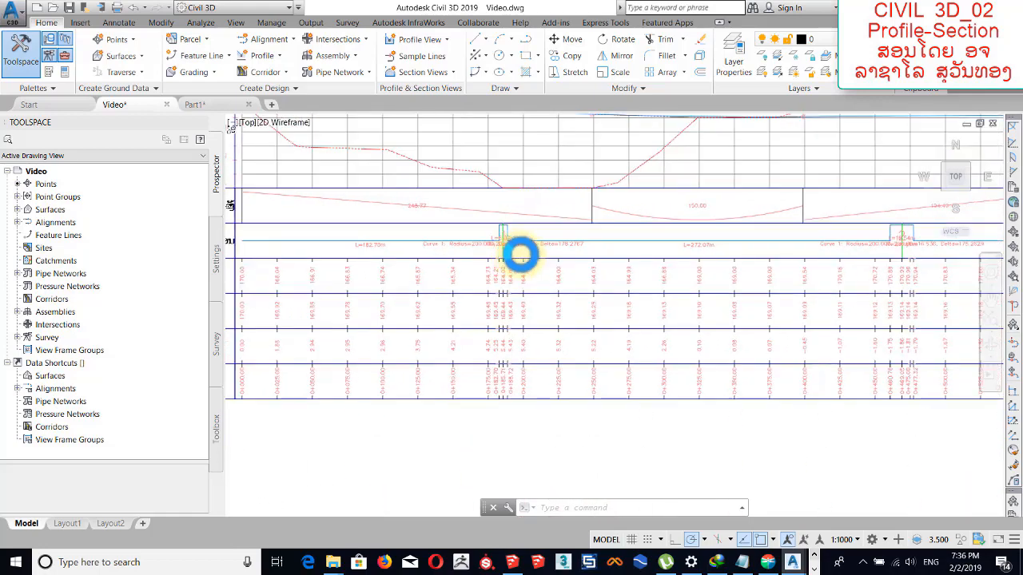
Open the band details of the FG-EG band style from the STA_RD1 profile view's properties.
scroll(449, 341, "up", 3)
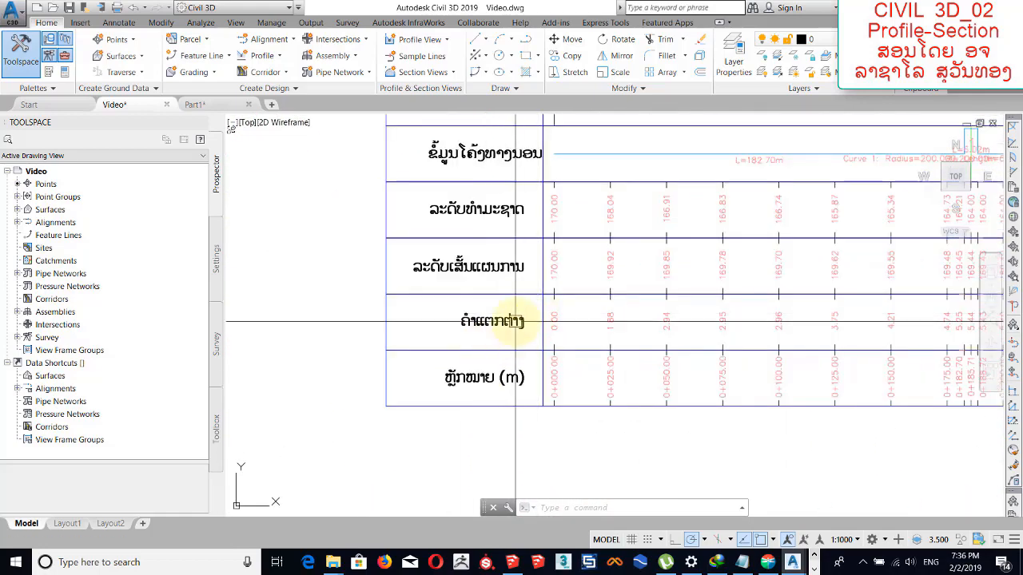
left_click(516, 339)
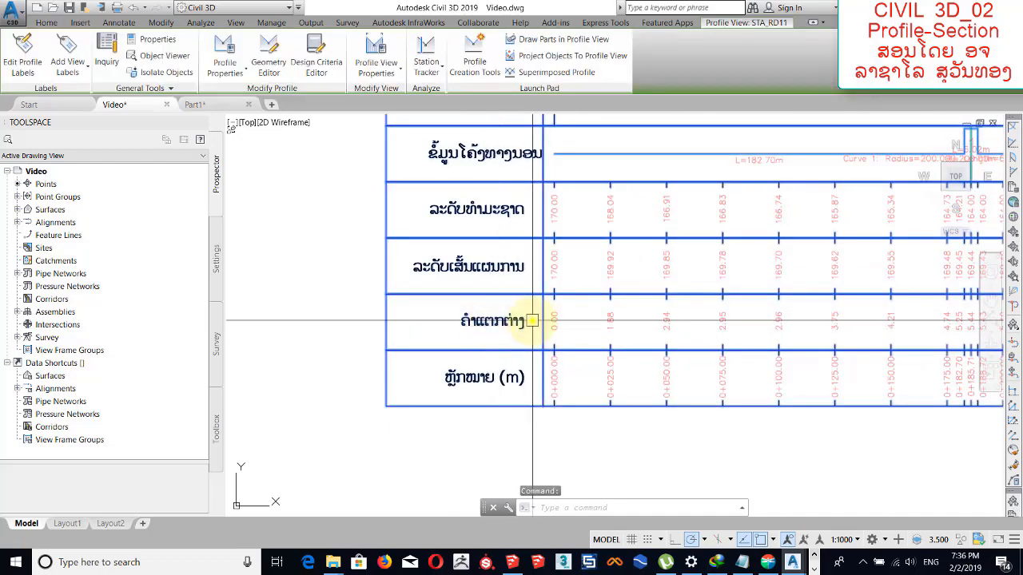
right_click(532, 321)
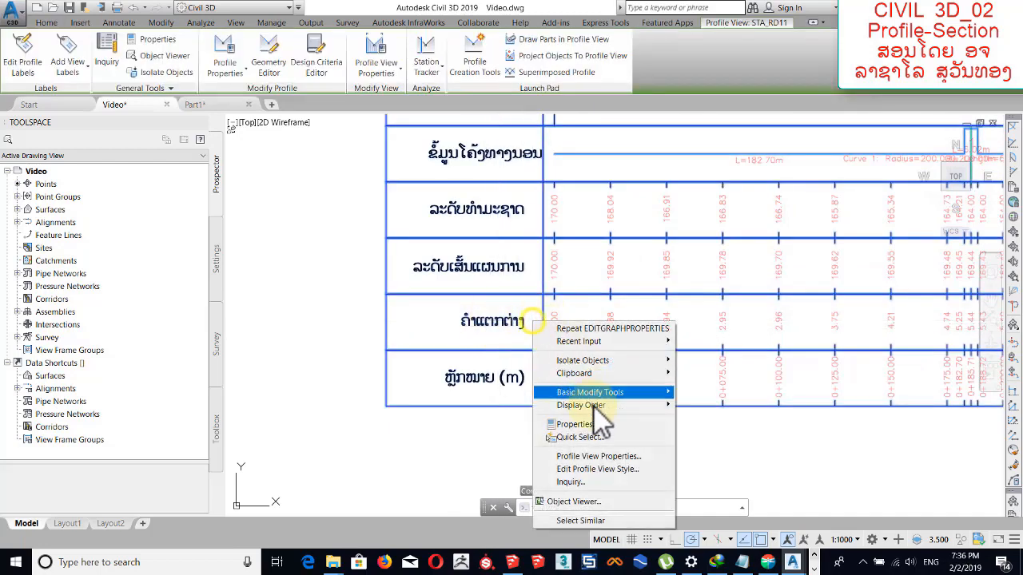
left_click(604, 456)
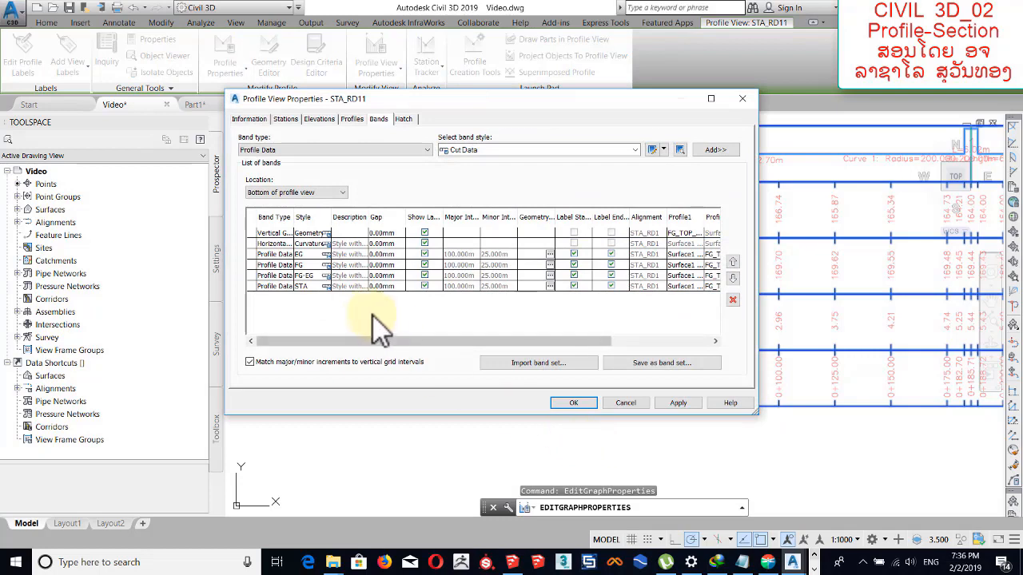
left_click(307, 275)
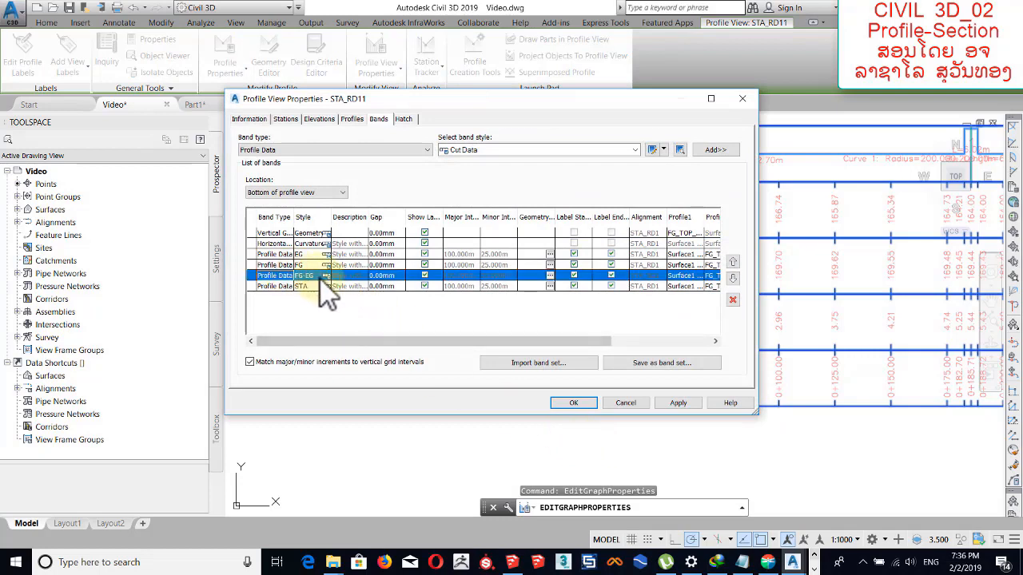
left_click(325, 276)
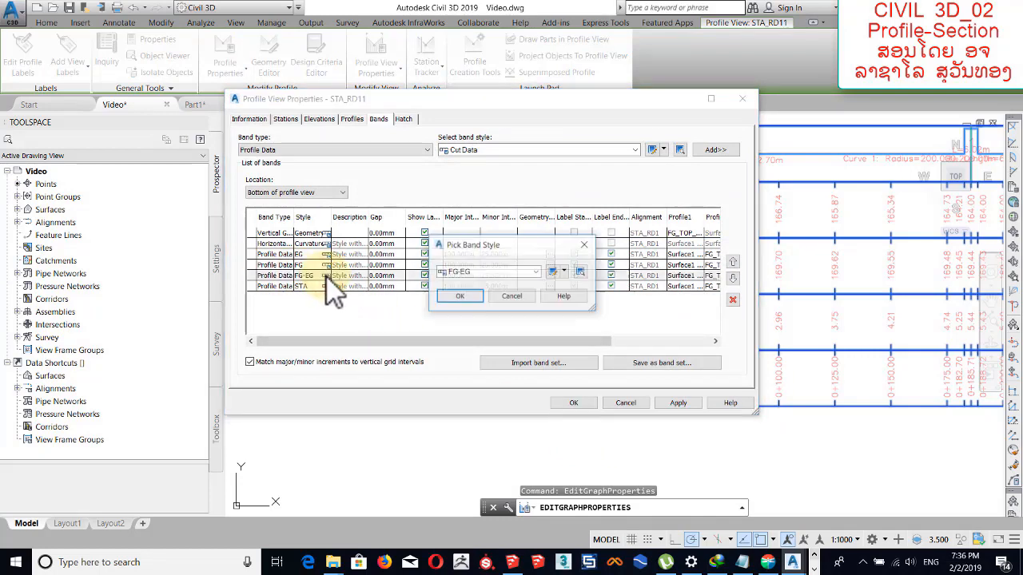
left_click(552, 273)
left_click(373, 147)
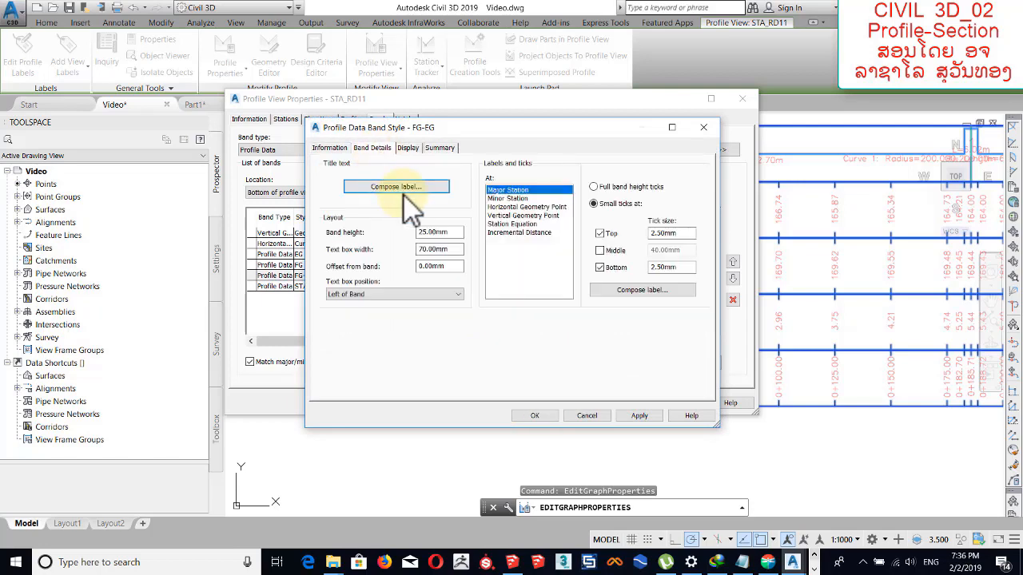
Correct the FG-EG band's title text to "ຄ່າແຕກຕ່າງ" and accept the label, band style and profile view properties.
left_click(414, 192)
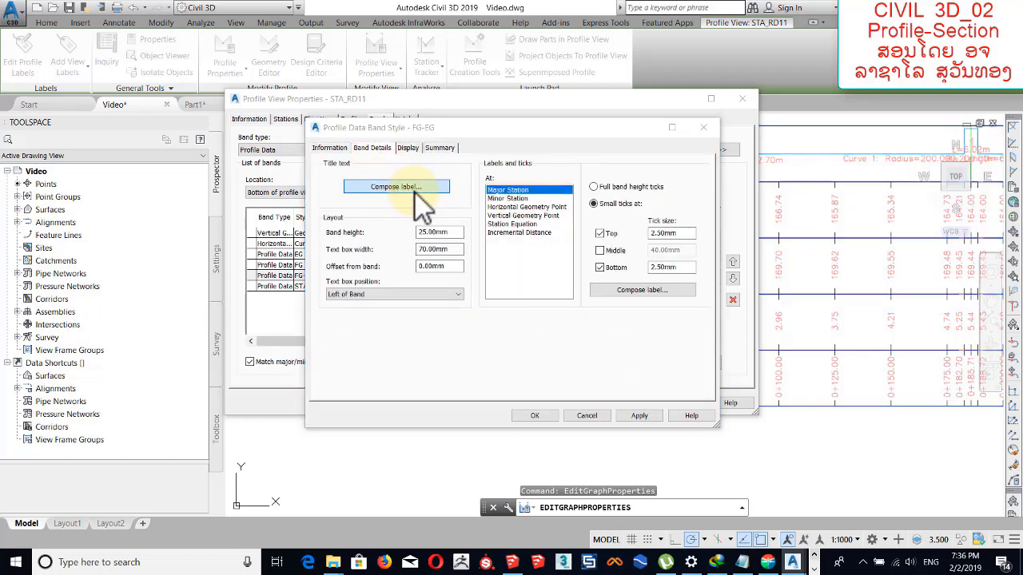
left_click(391, 254)
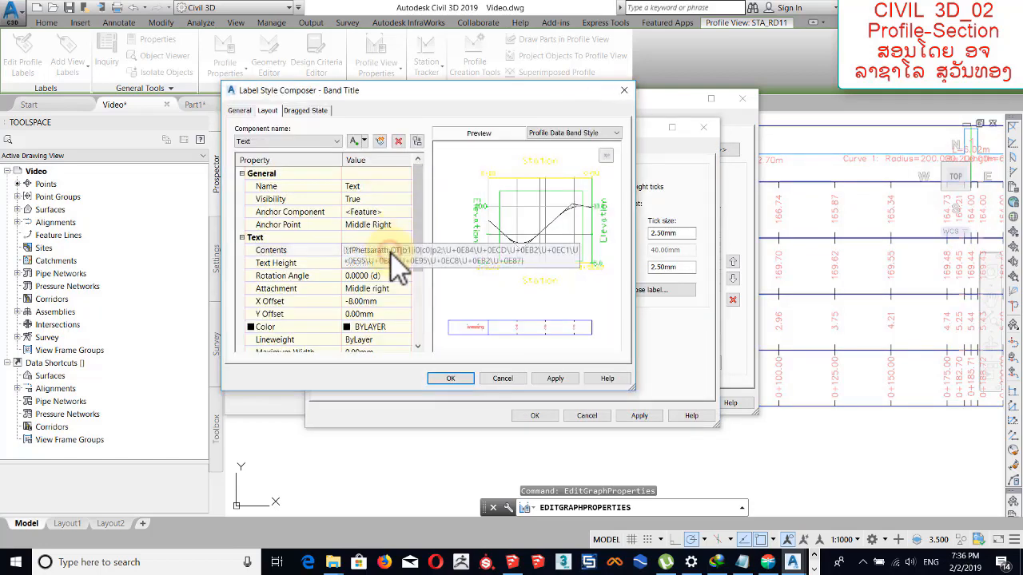
left_click(406, 251)
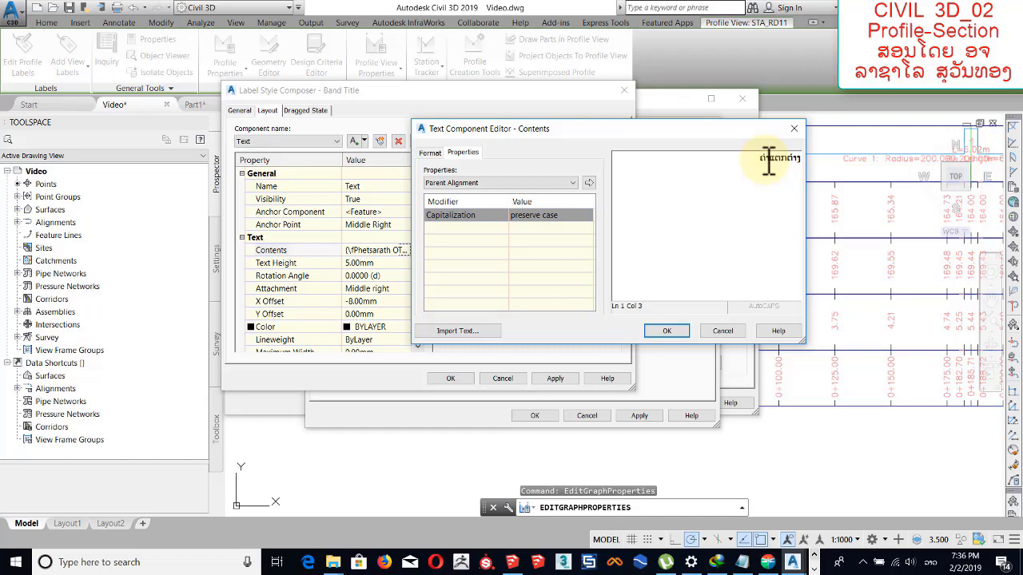
left_click(666, 331)
left_click(450, 378)
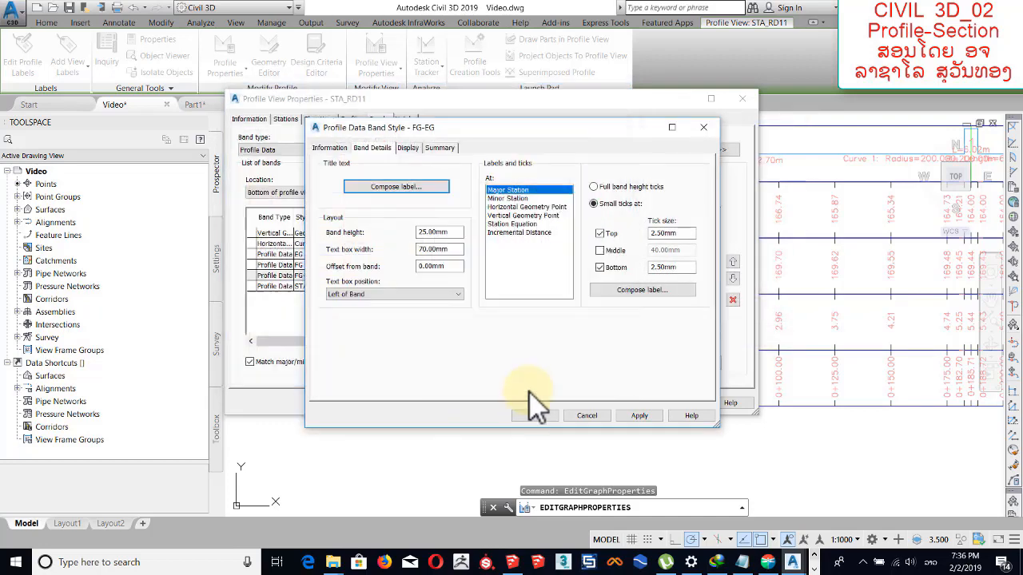
left_click(534, 415)
left_click(478, 312)
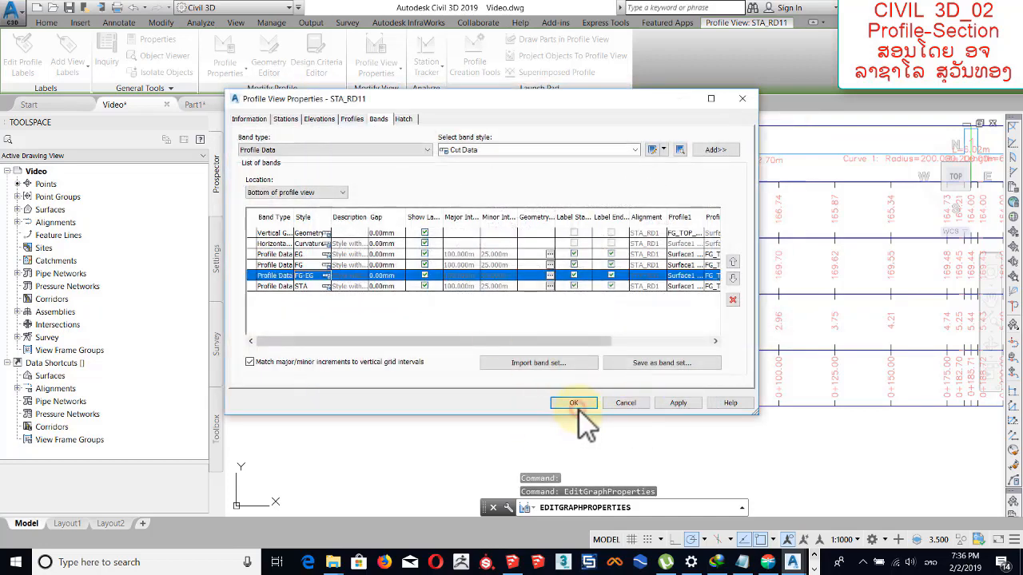
left_click(573, 403)
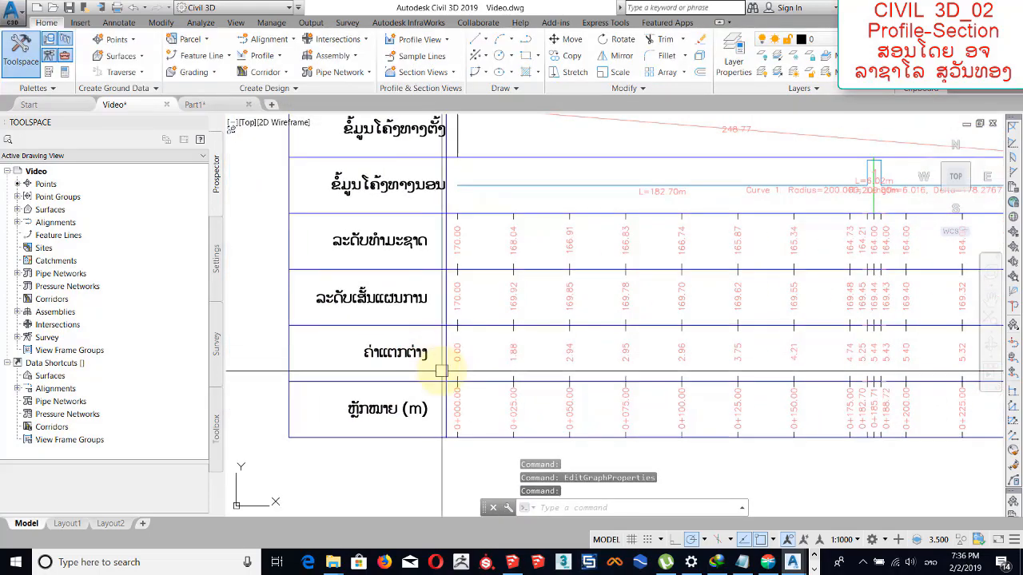
scroll(429, 331, "down", 6)
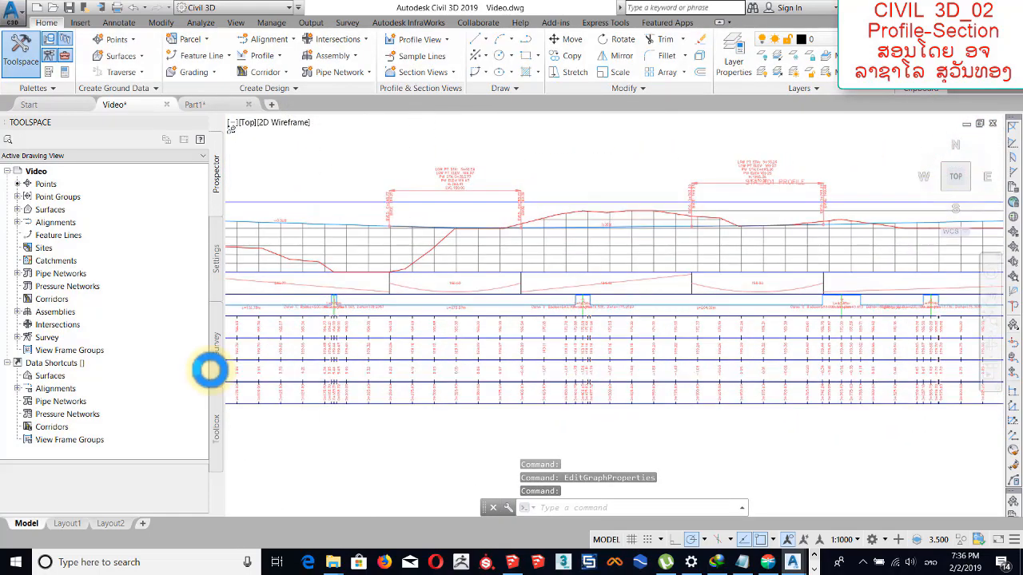
scroll(573, 350, "down", 4)
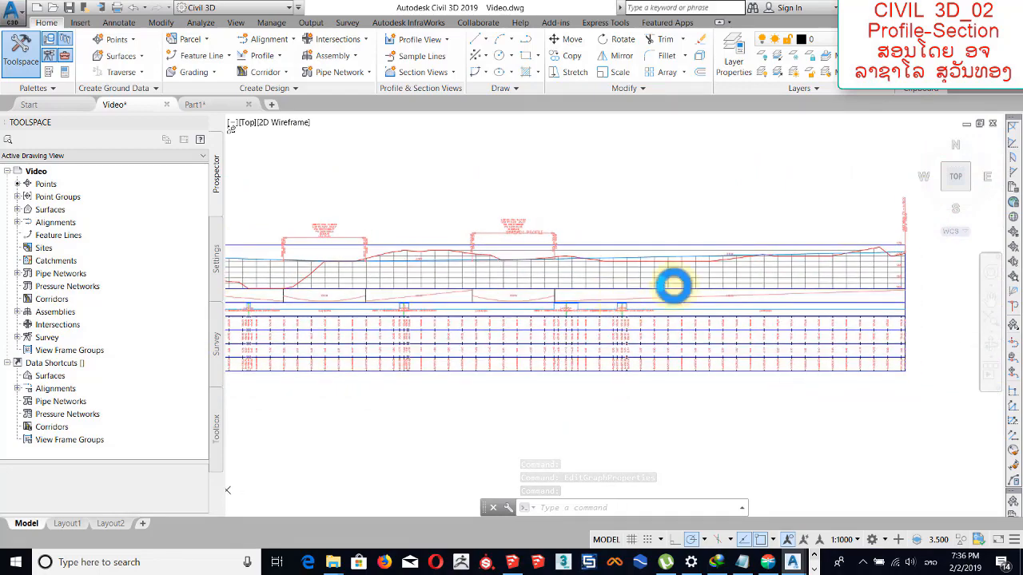
Examine the finished profile view and its bands alongside the surface and alignments in plan.
middle_click_drag(674, 285, 707, 273)
scroll(440, 292, "down", 3)
middle_click_drag(330, 365, 552, 317)
middle_click_drag(383, 327, 364, 284)
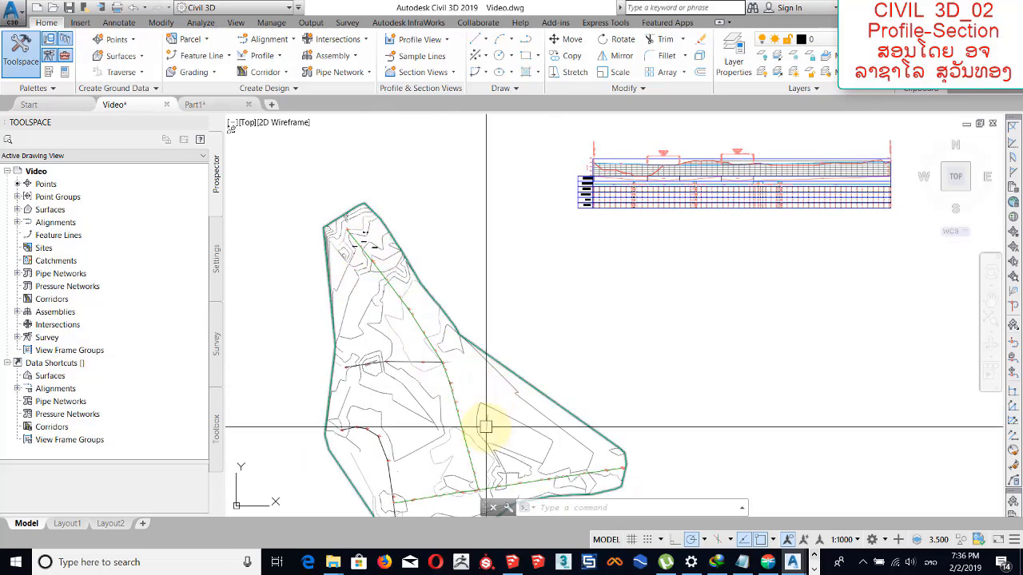
mouse_move(486, 427)
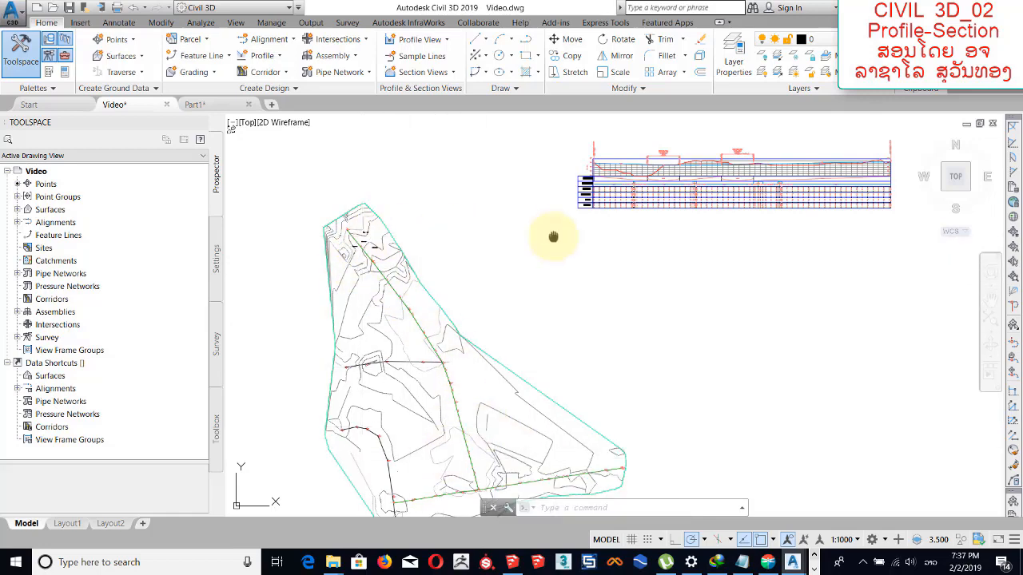
scroll(519, 235, "up", 5)
middle_click_drag(584, 249, 549, 262)
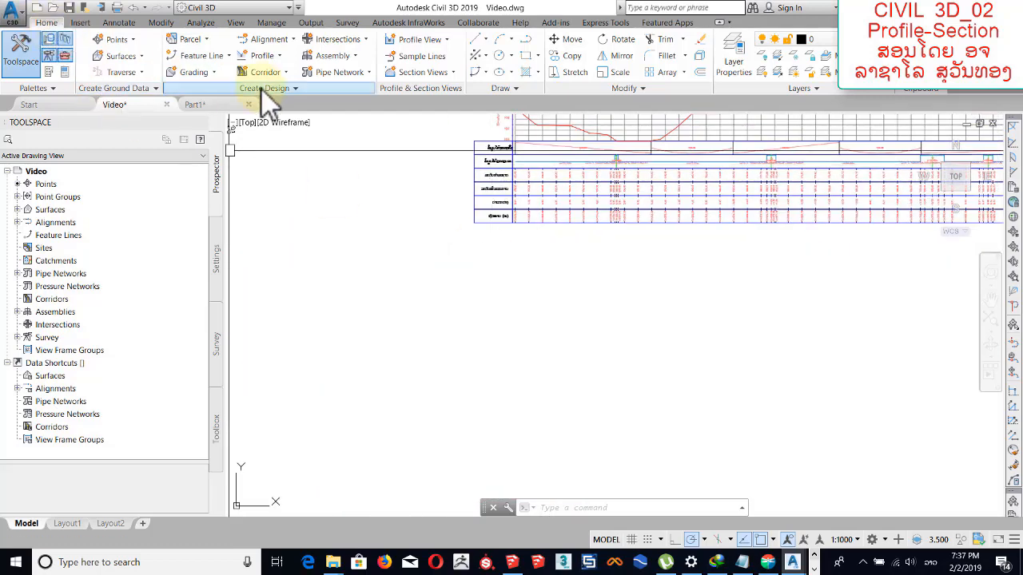
Start creating an assembly and name it CD1_RD1.
left_click(349, 55)
left_click(357, 80)
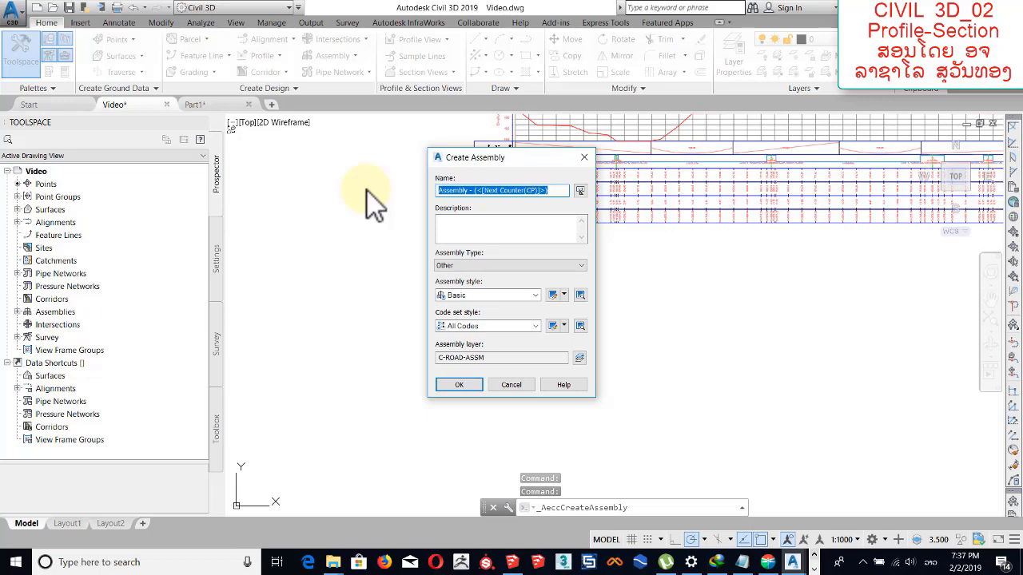
type("s")
key("BackSpace")
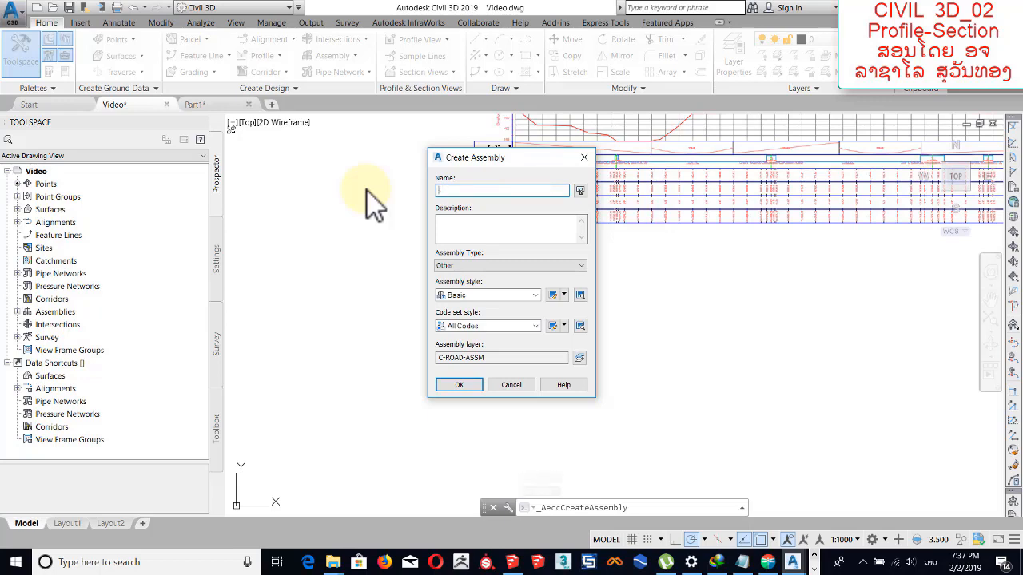
type("CD")
type("1_RD1")
mouse_move(448, 191)
left_mouse_down()
mouse_move(429, 192)
mouse_move(457, 192)
left_mouse_up()
Keep the assembly type Other with Basic style and All Codes, and place the assembly baseline in the empty space below the profile view.
left_click(502, 266)
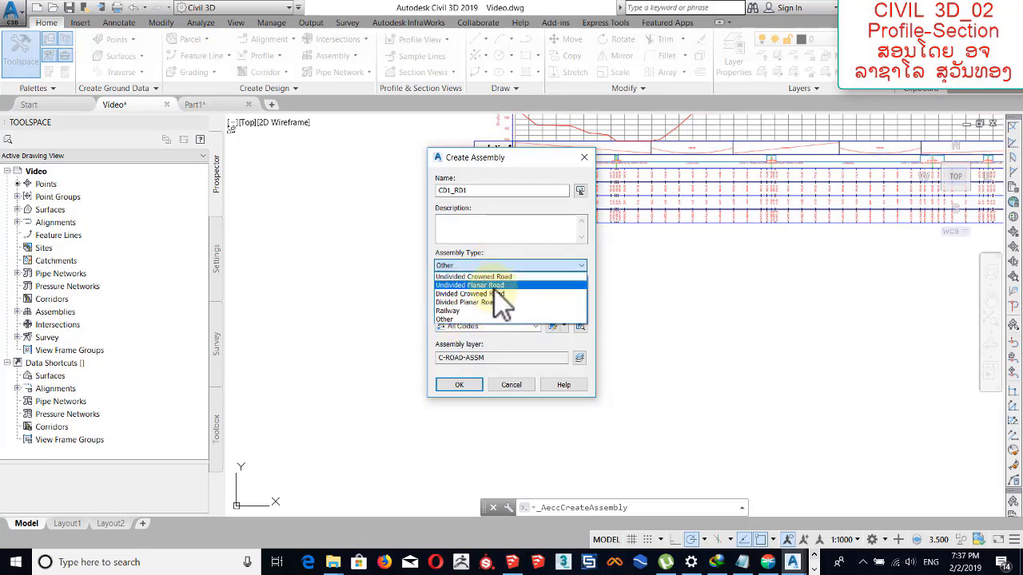
left_click(500, 266)
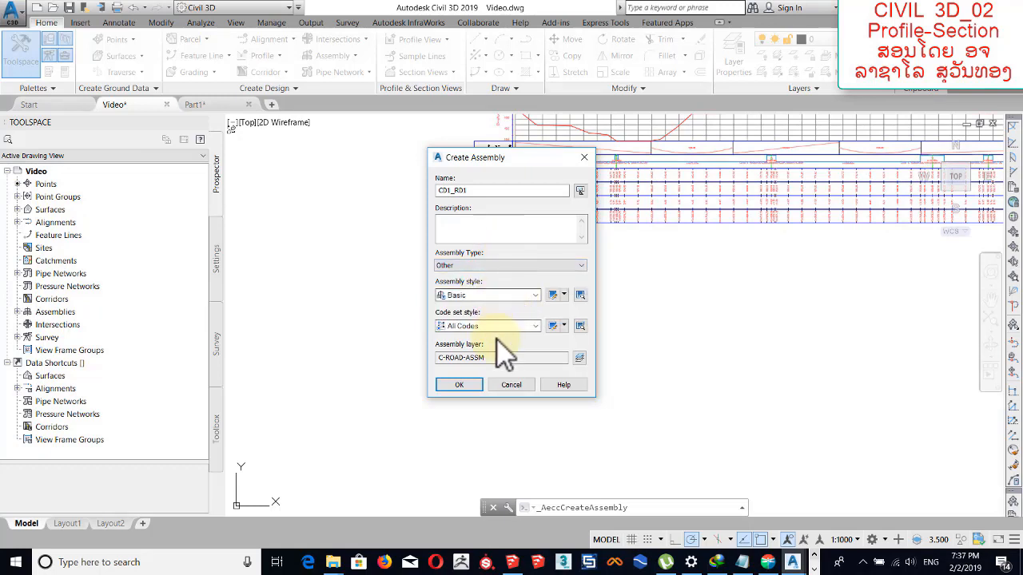
left_click(461, 386)
scroll(531, 291, "down", 3)
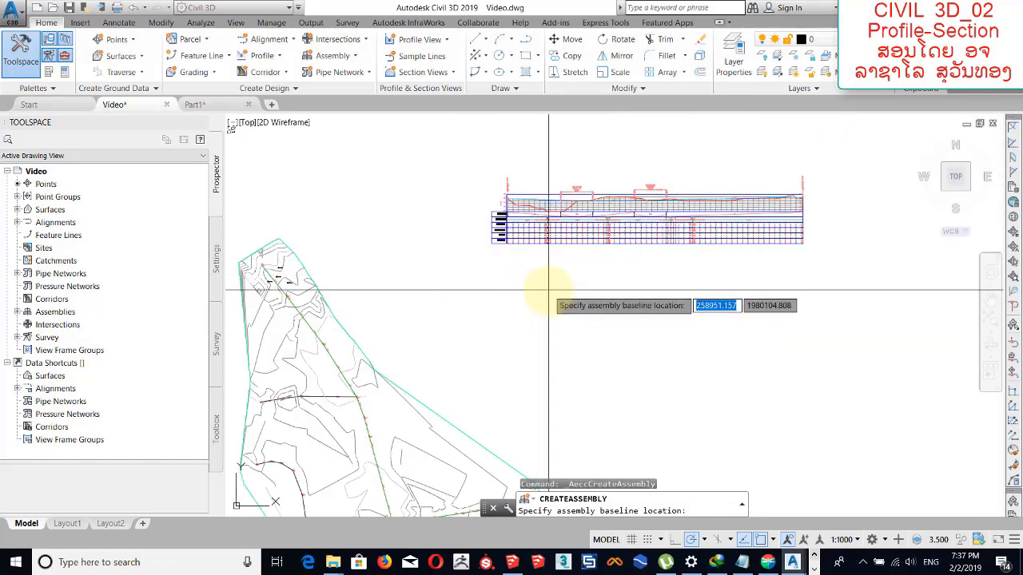
left_click(544, 290)
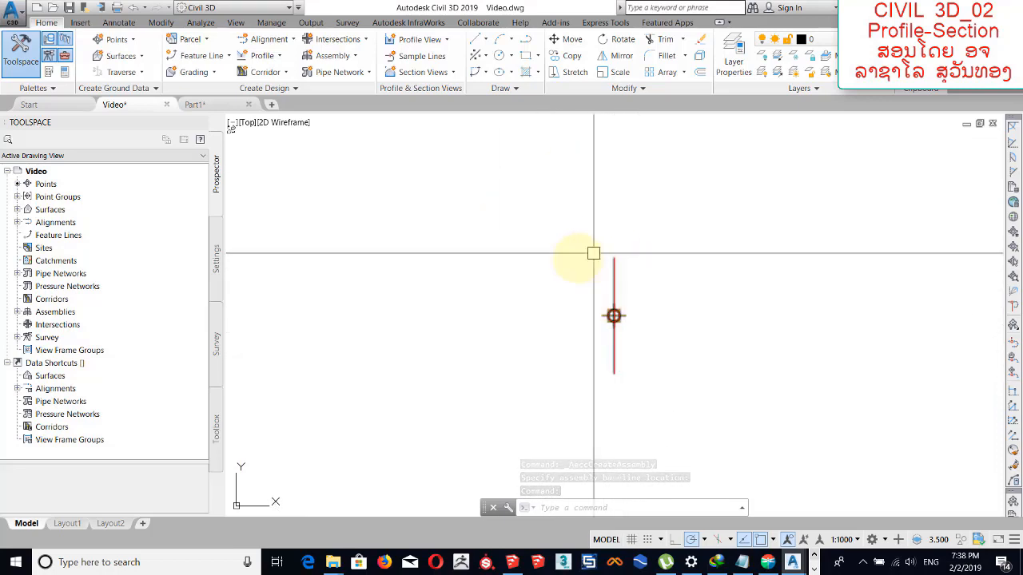
Display the Civil Metric Subassemblies tool palettes beside the assembly baseline and enlarge them to show all categories.
middle_click_drag(601, 284, 534, 274)
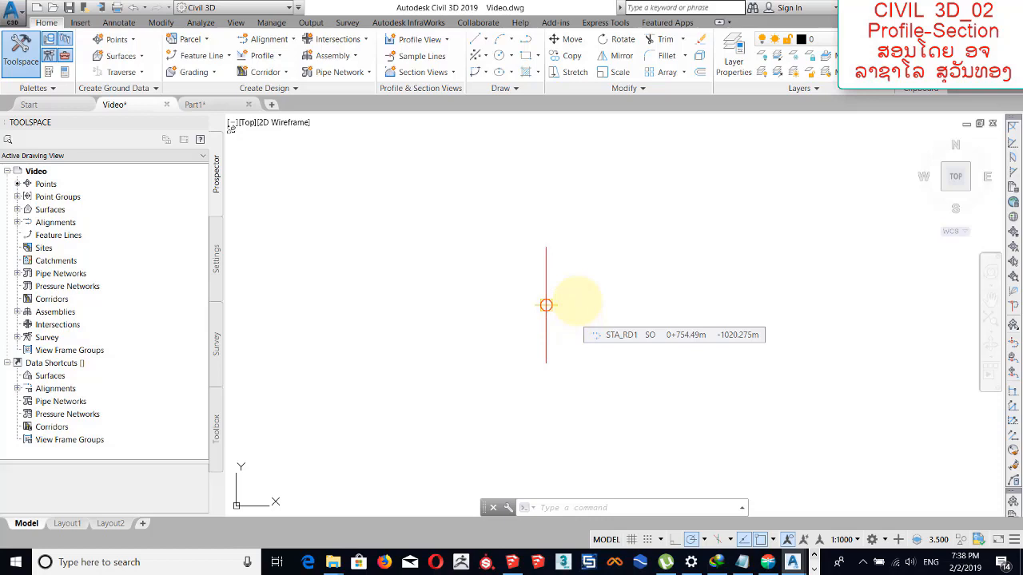
key("ctrl+3")
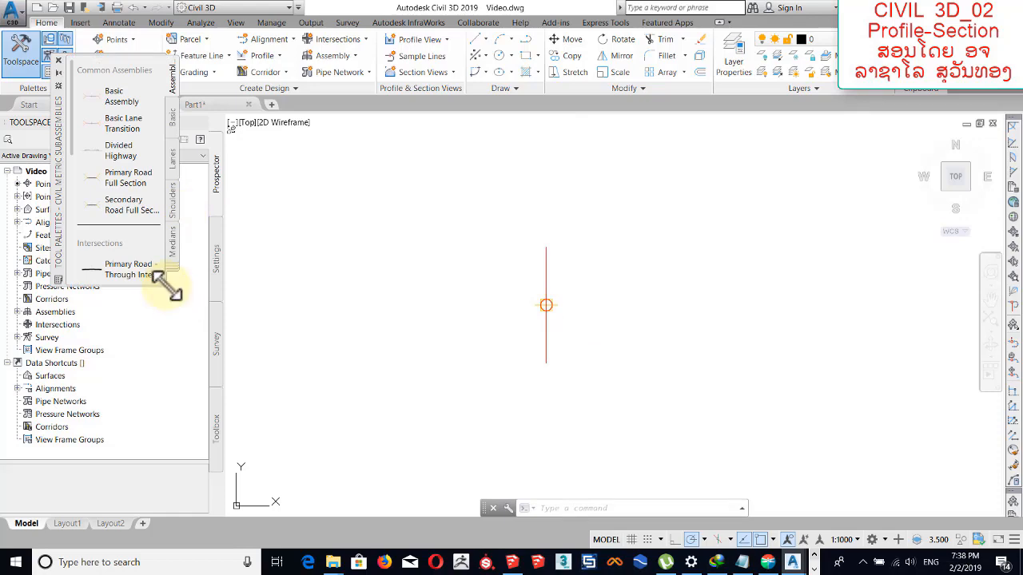
left_click_drag(168, 277, 295, 497)
Review the metric subassemblies available in the Basic, Lanes, Shoulders, Medians and Curbs categories.
left_click(304, 122)
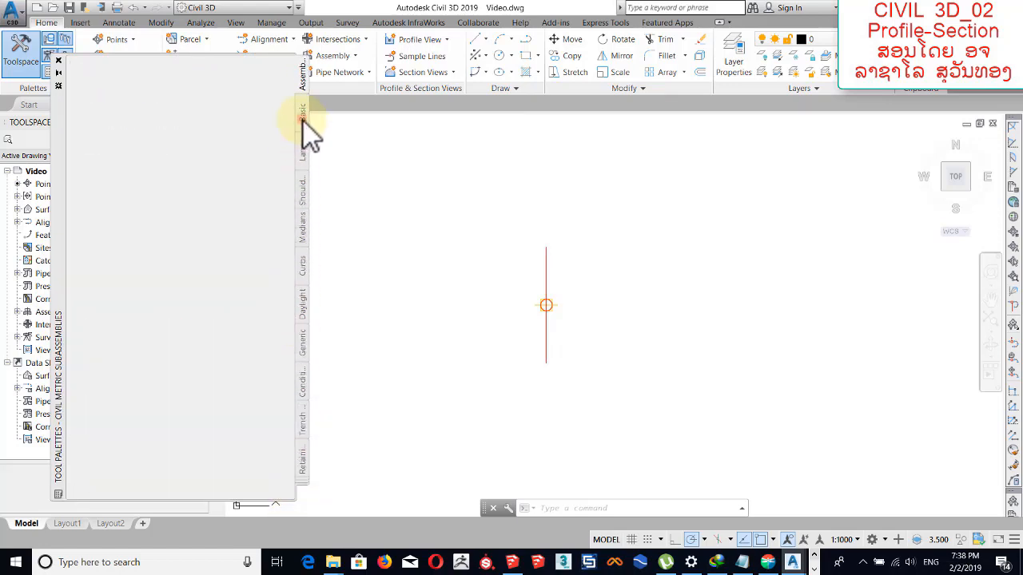
left_click(308, 155)
left_click(305, 121)
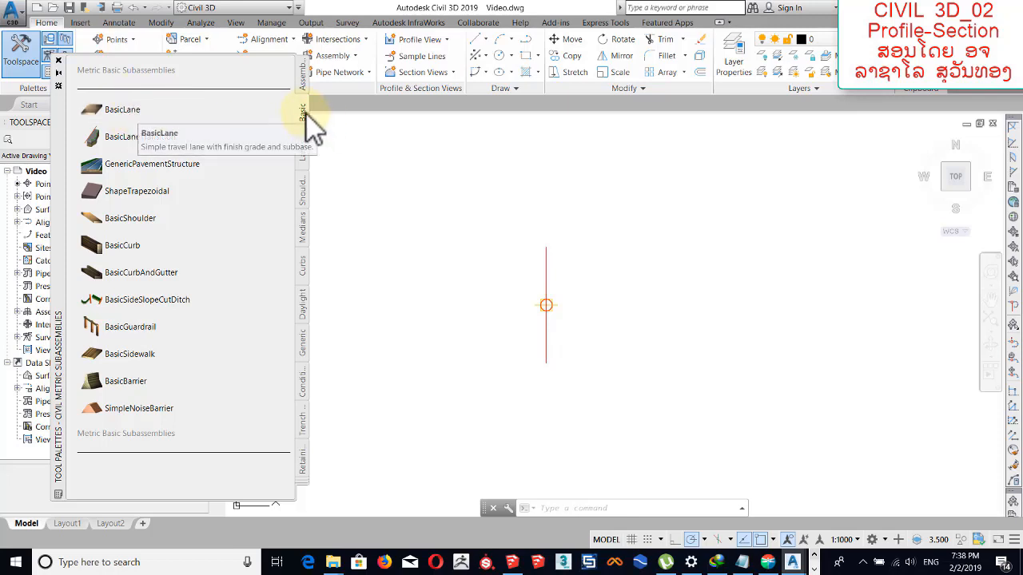
left_click(306, 154)
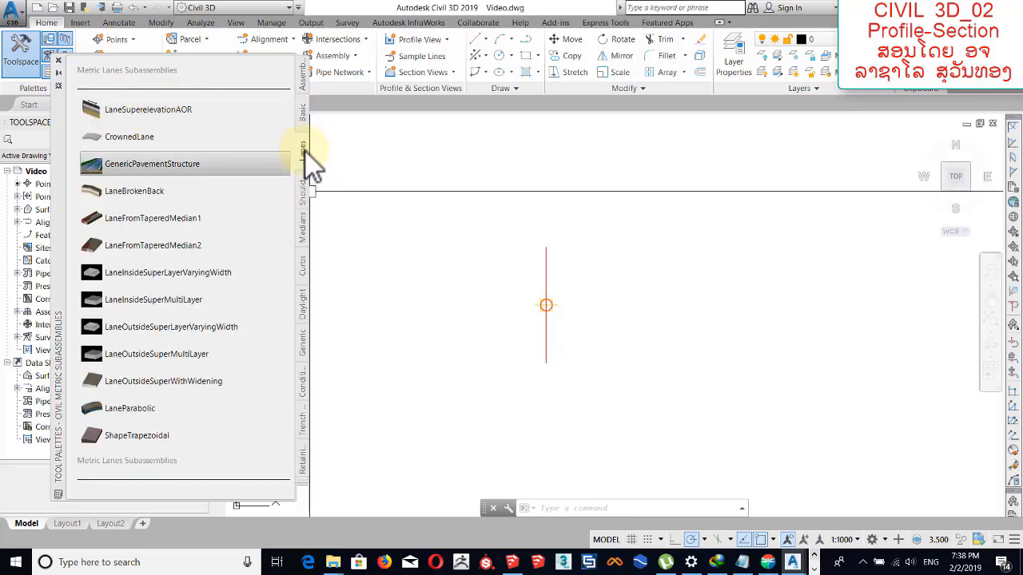
left_click(304, 200)
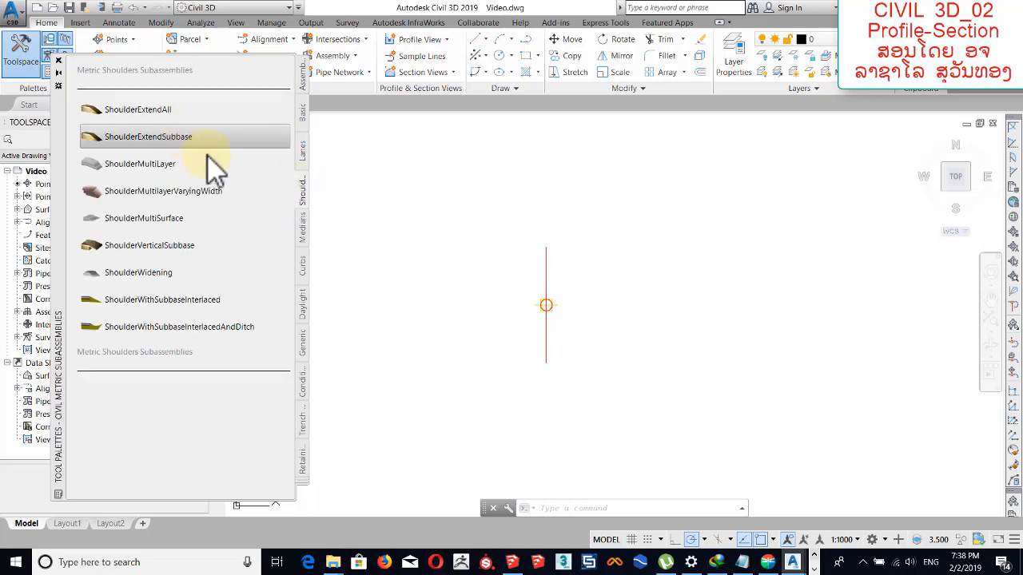
left_click(304, 237)
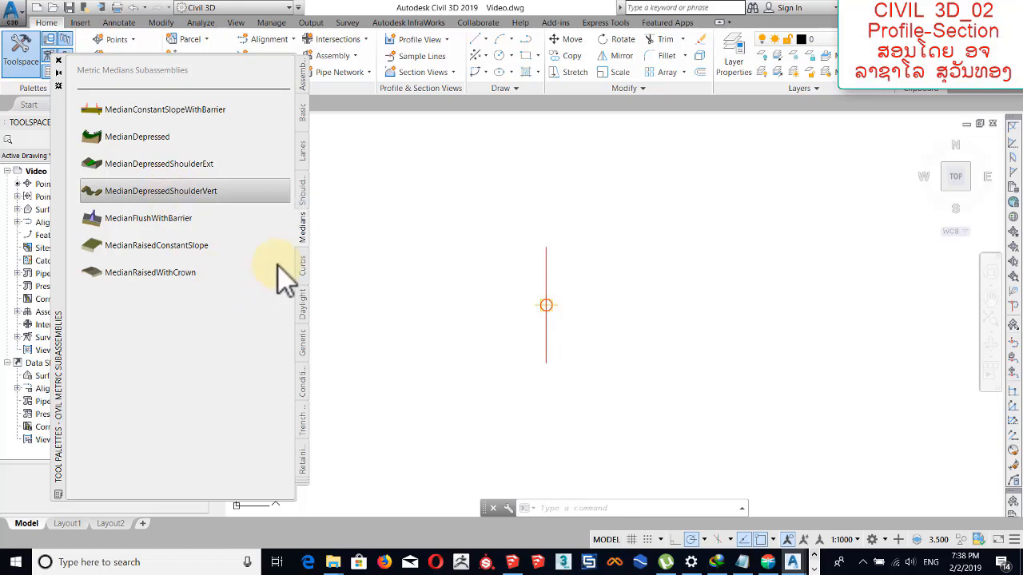
left_click(316, 230)
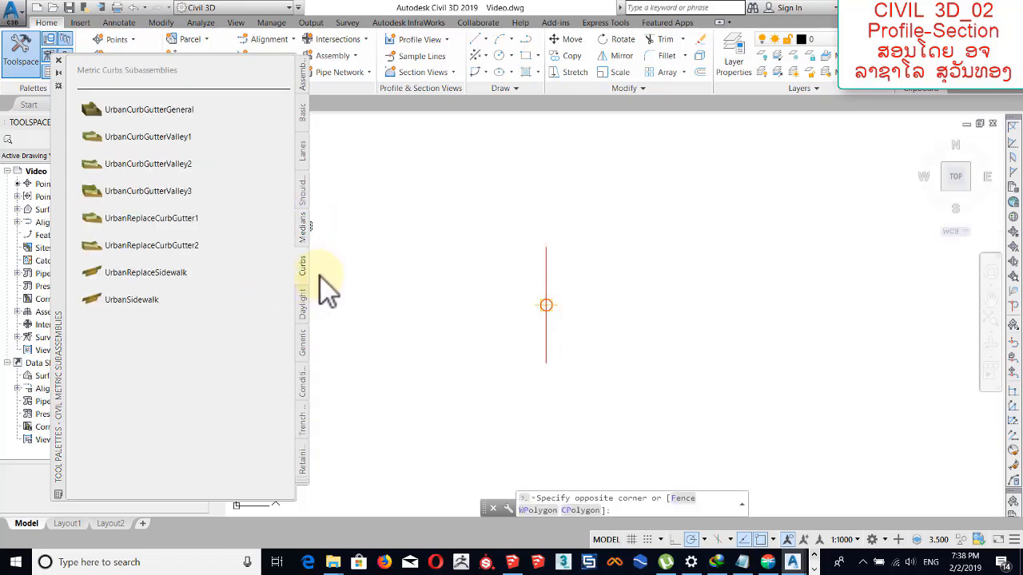
key("Escape")
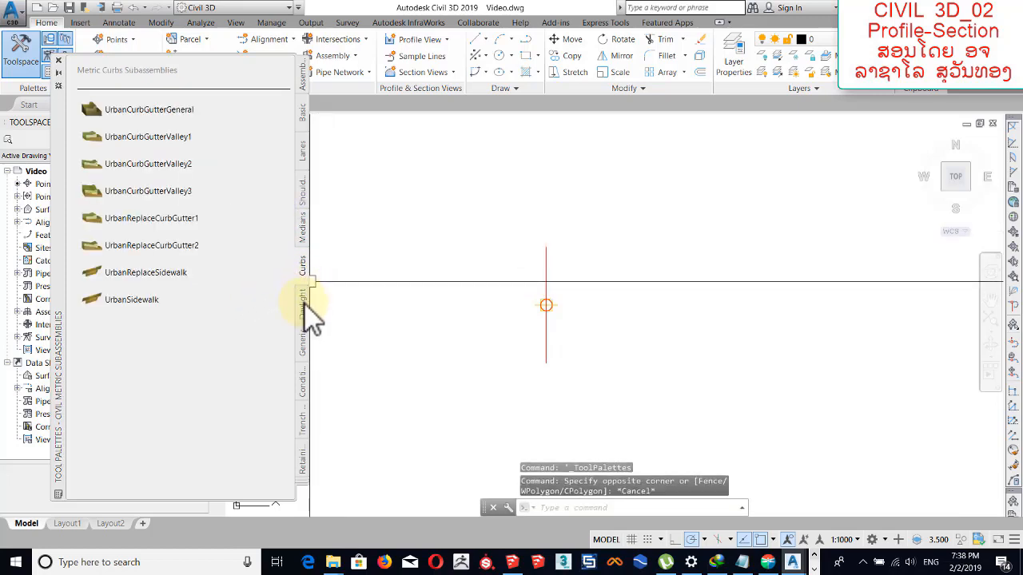
Review the metric subassemblies in the Daylight, Generic, Conditional, Trench Pipes and Retaining Walls categories.
left_click(302, 296)
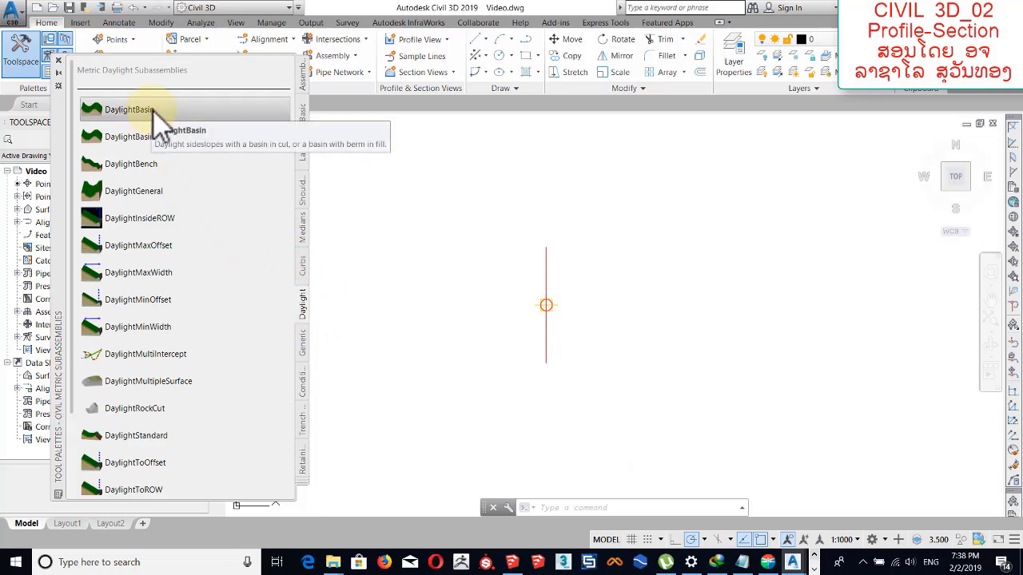
left_click(305, 346)
left_click(305, 381)
left_click(304, 346)
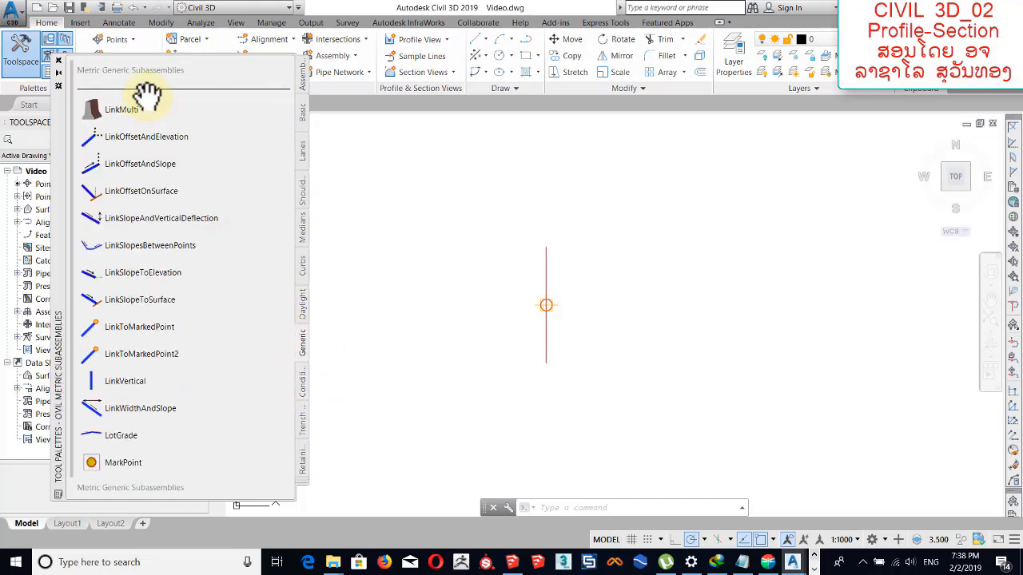
left_click(311, 382)
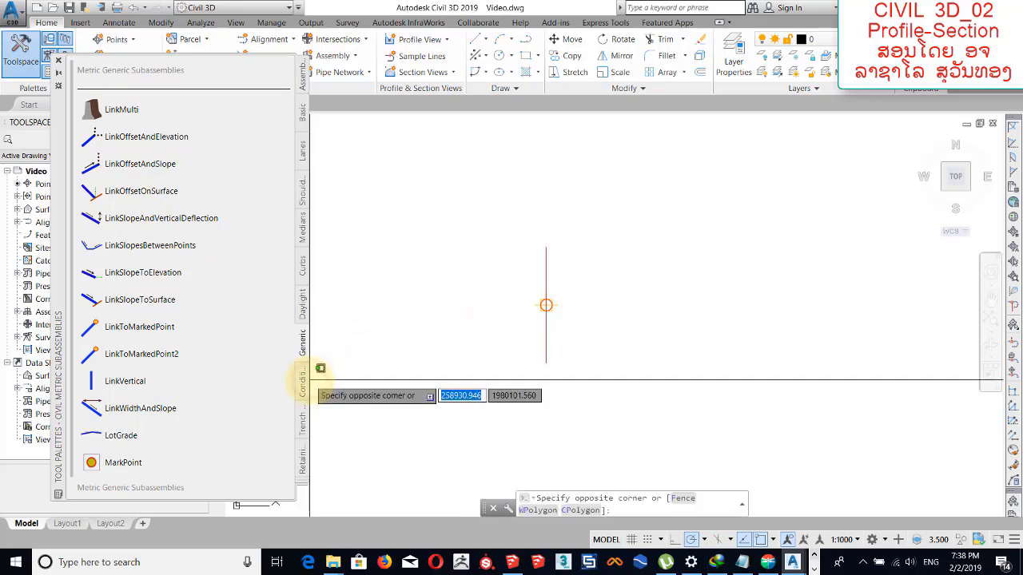
left_click(305, 385)
left_click(405, 367)
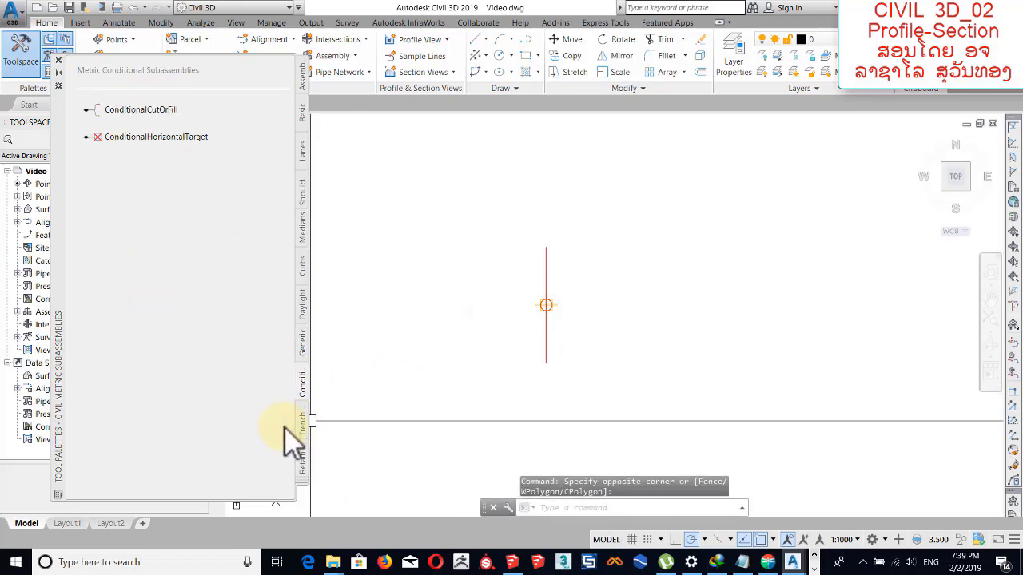
left_click(306, 422)
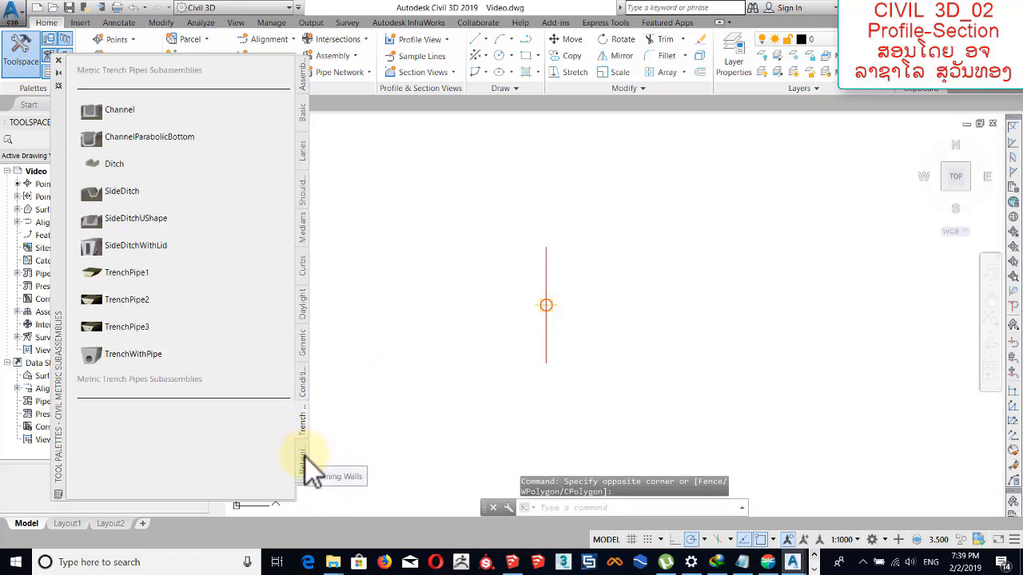
left_click(305, 458)
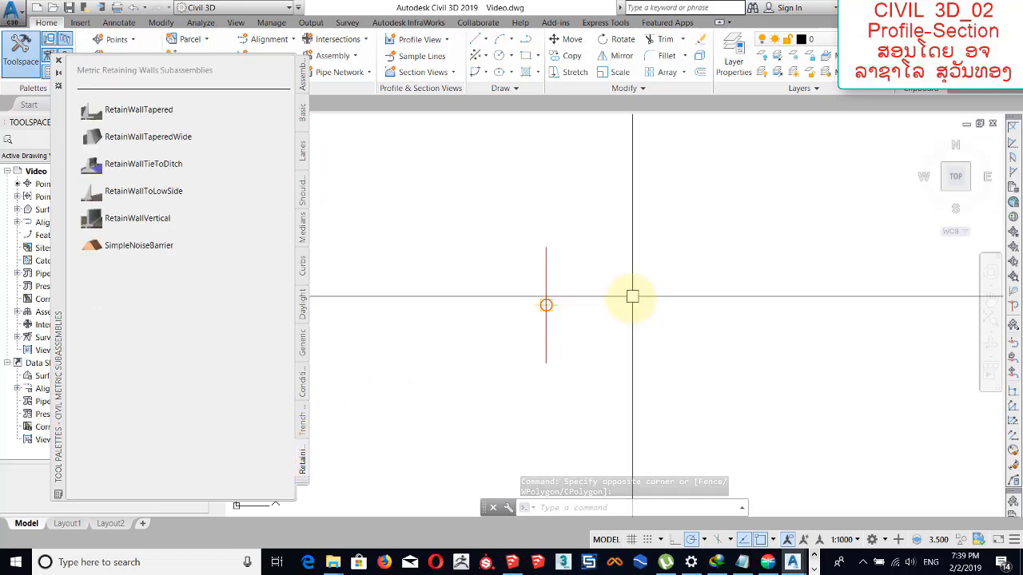
Start placing the LaneSuperelevationAOR subassembly from the metric Lanes category.
left_click(304, 112)
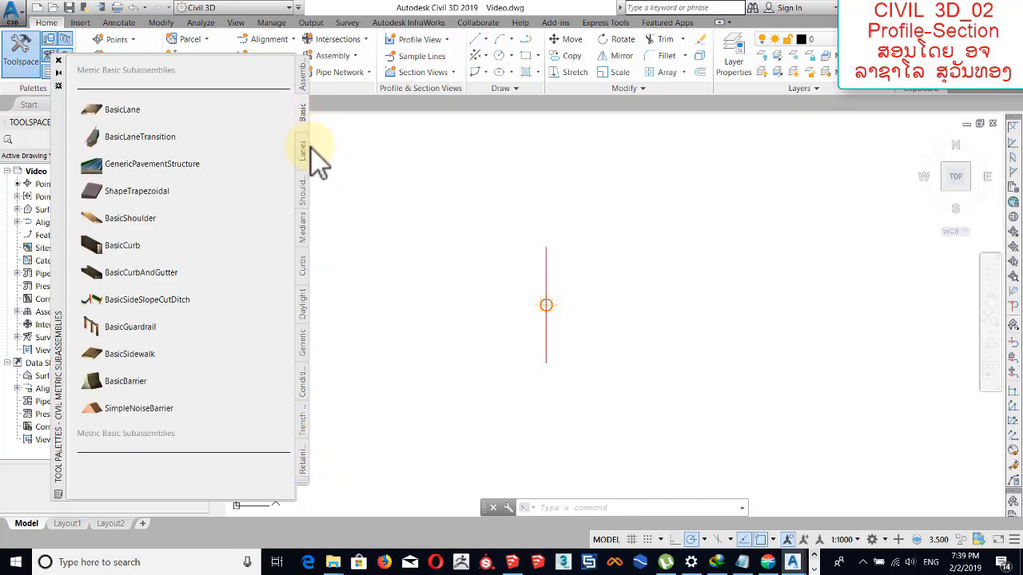
left_click(310, 149)
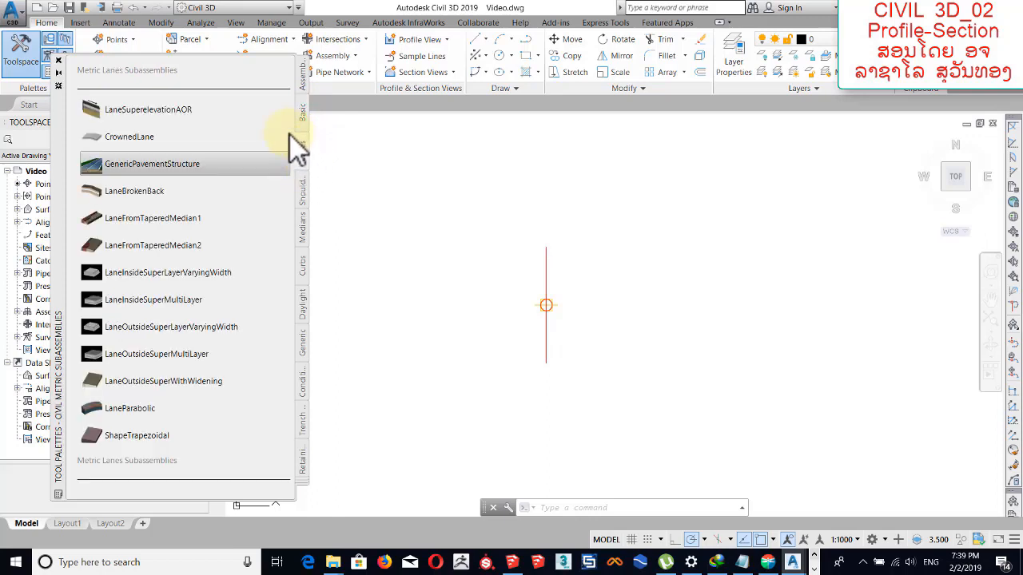
left_click(154, 114)
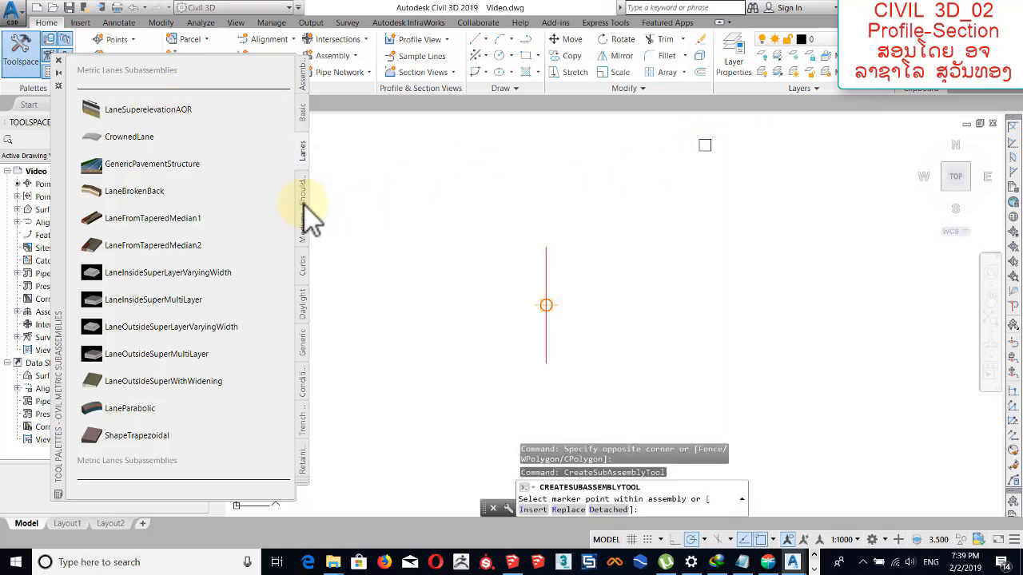
Look through the Conditional, Generic, Daylight, Curbs, Medians, Shoulders and Trench Pipes subassemblies, including TrenchPipe2.
left_click(310, 343)
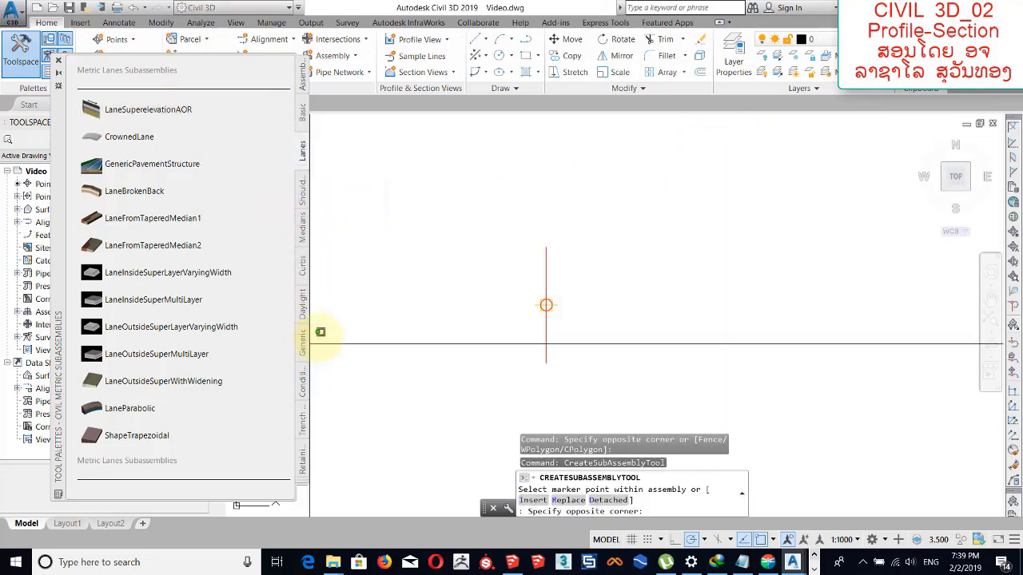
left_click(345, 320)
left_click(304, 387)
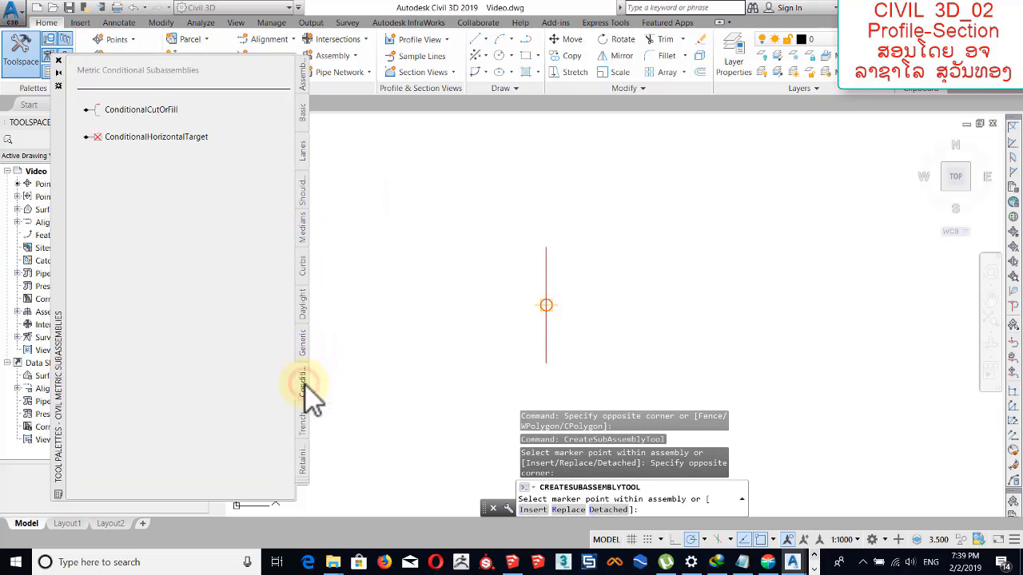
left_click(304, 347)
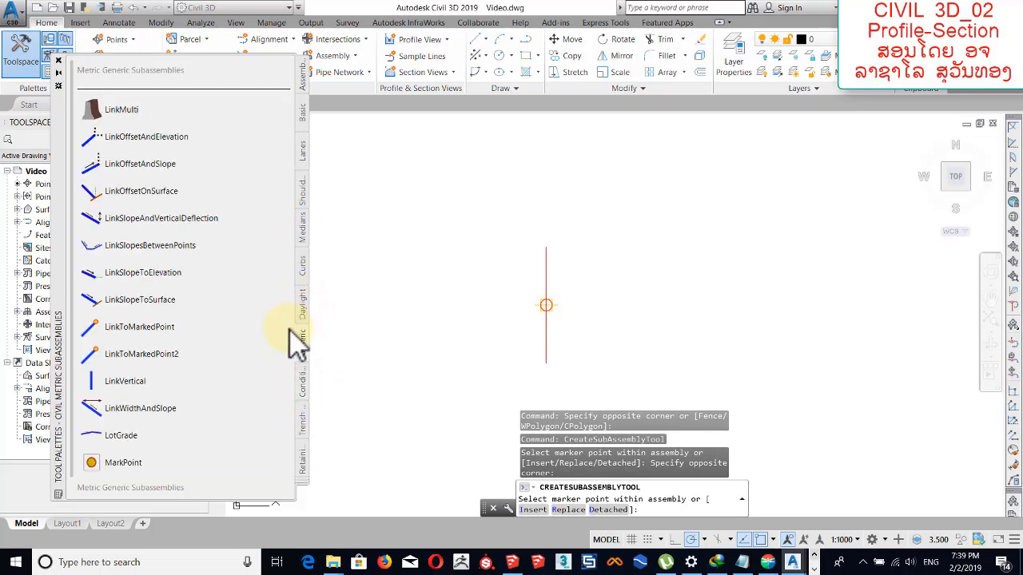
left_click(304, 297)
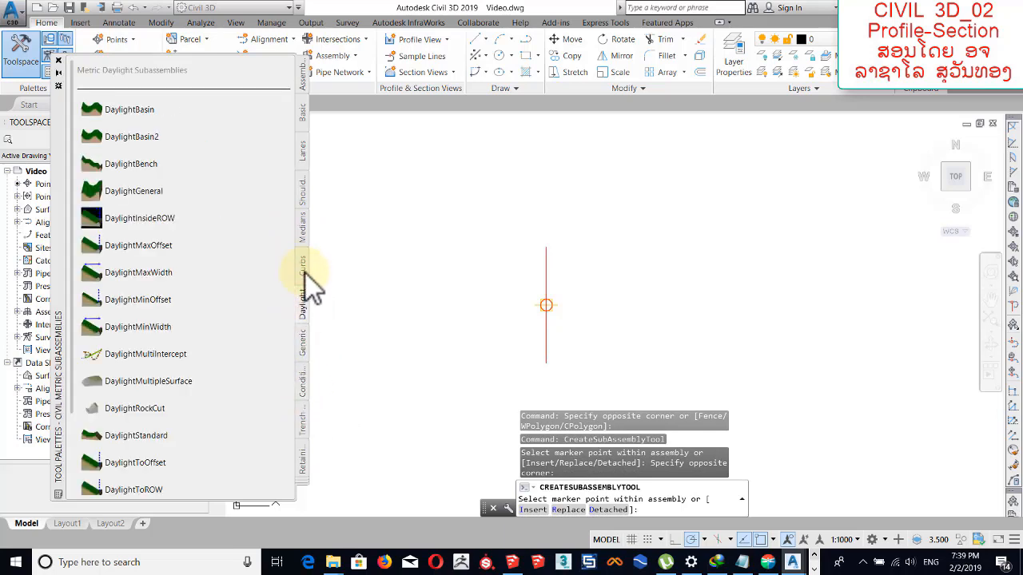
left_click(305, 269)
left_click(302, 232)
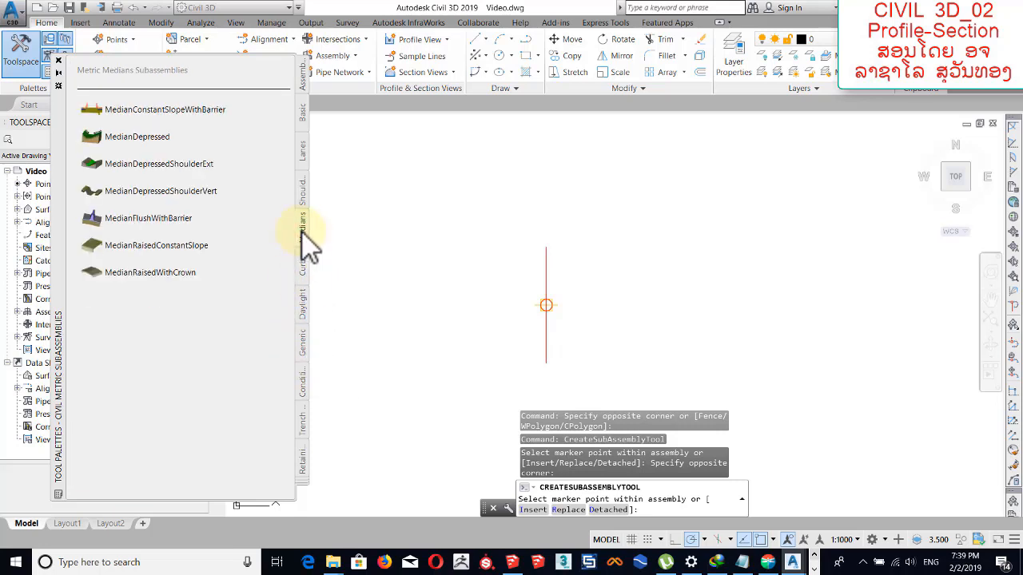
left_click(306, 205)
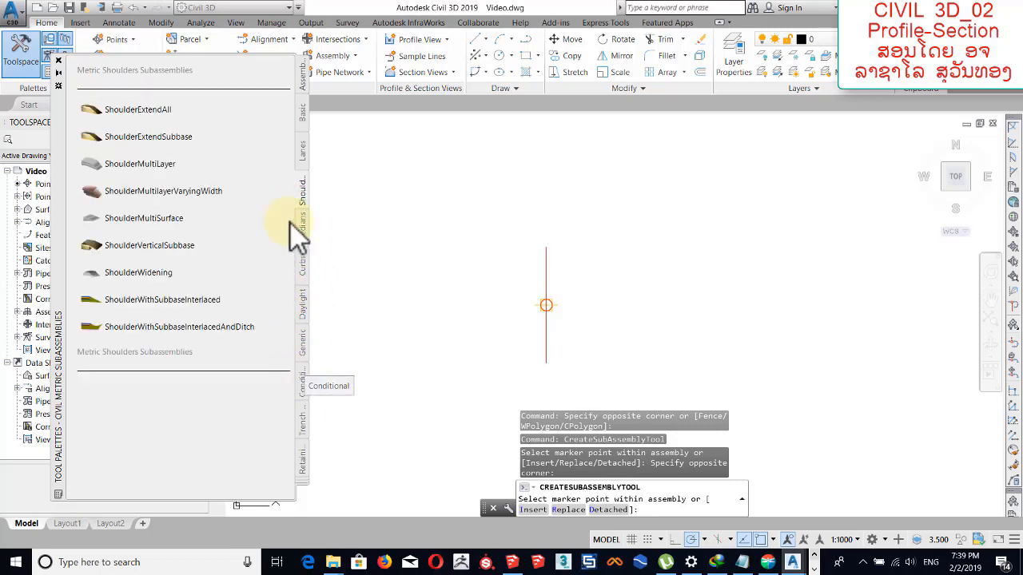
left_click(306, 422)
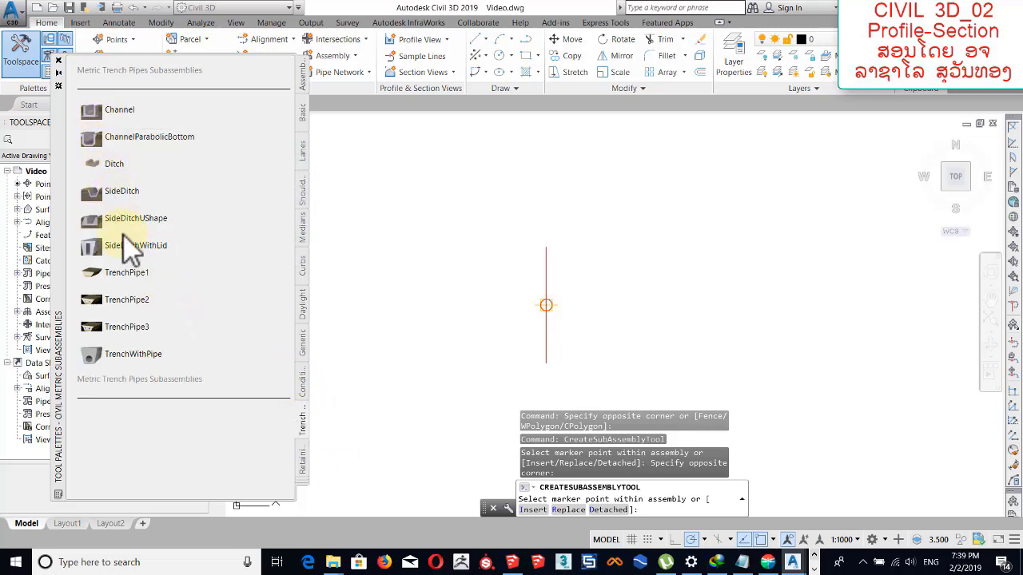
left_click(126, 300)
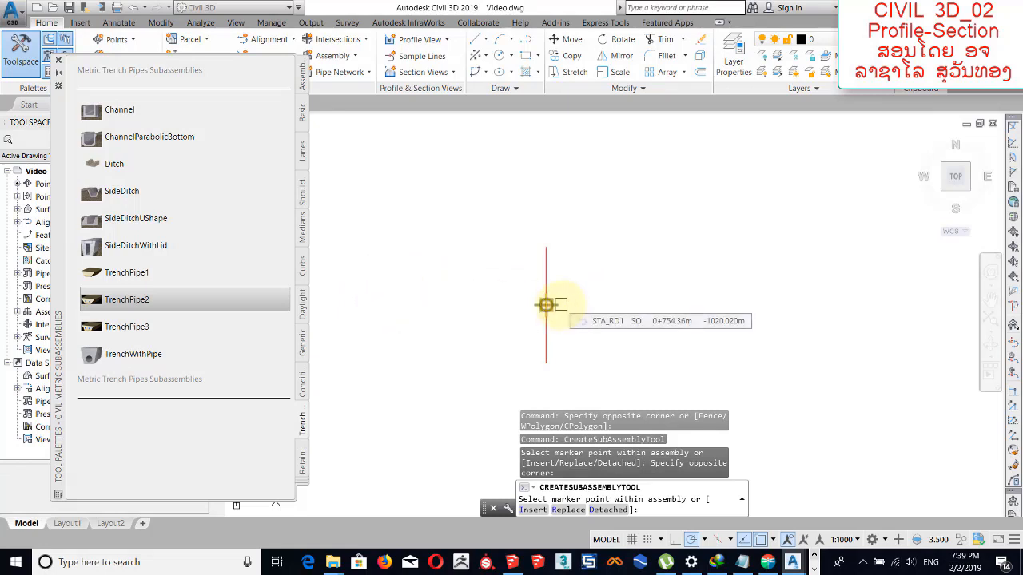
Place a LaneSuperelevationAOR subassembly from the metric Lanes category on the assembly baseline's right side.
left_click(304, 149)
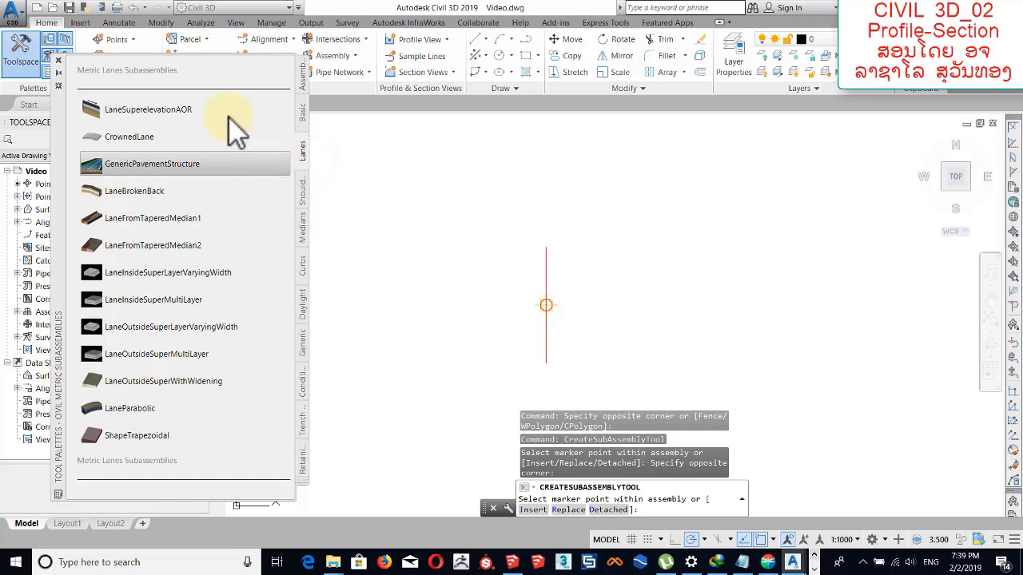
left_click(166, 110)
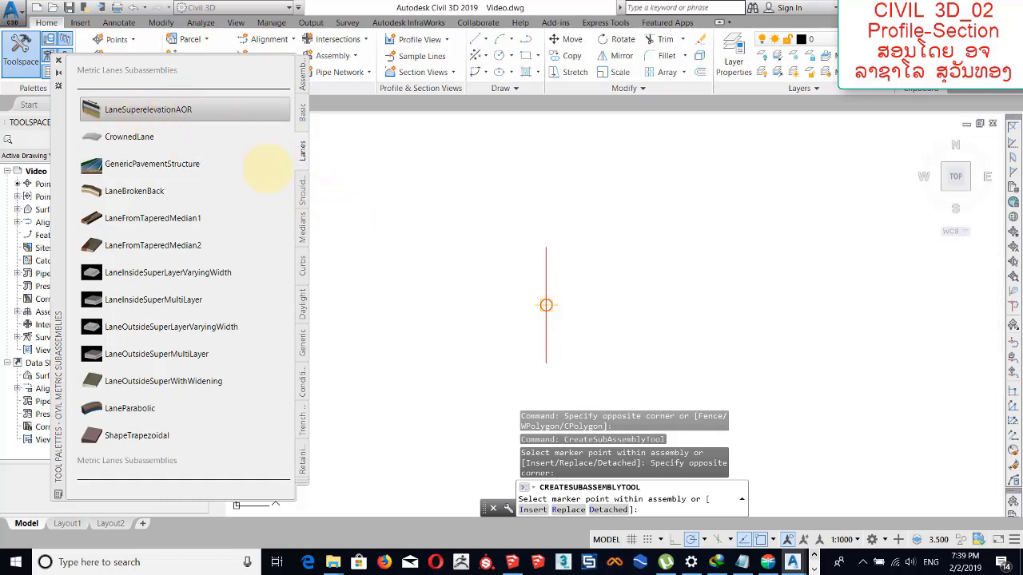
middle_click_drag(603, 258, 540, 215)
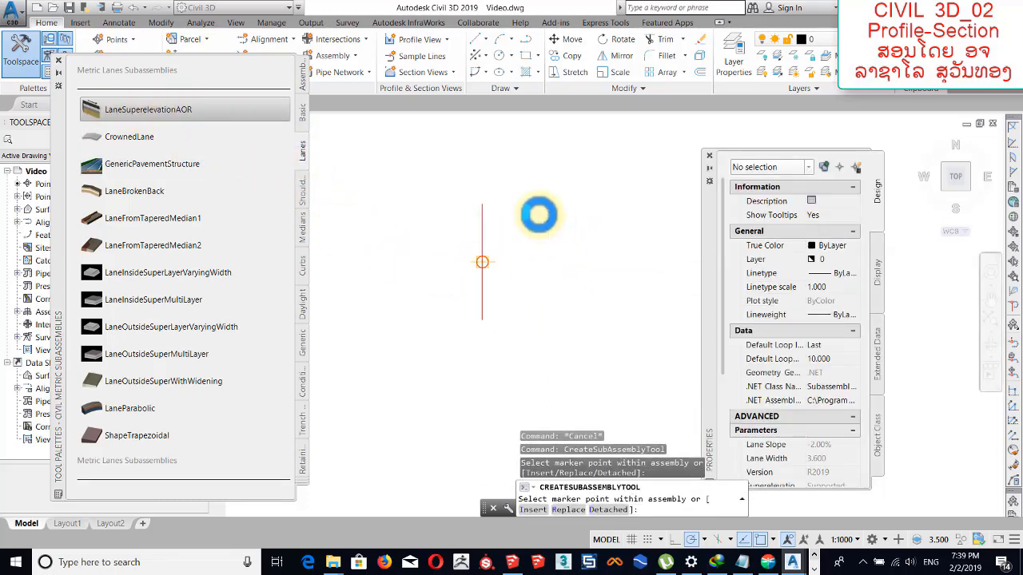
left_click(490, 244)
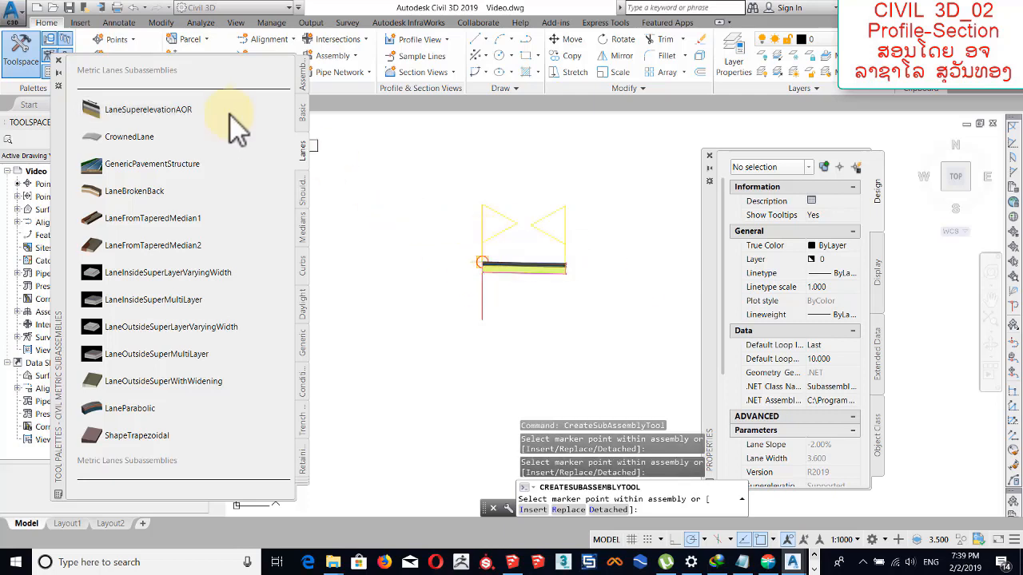
scroll(503, 258, "up", 4)
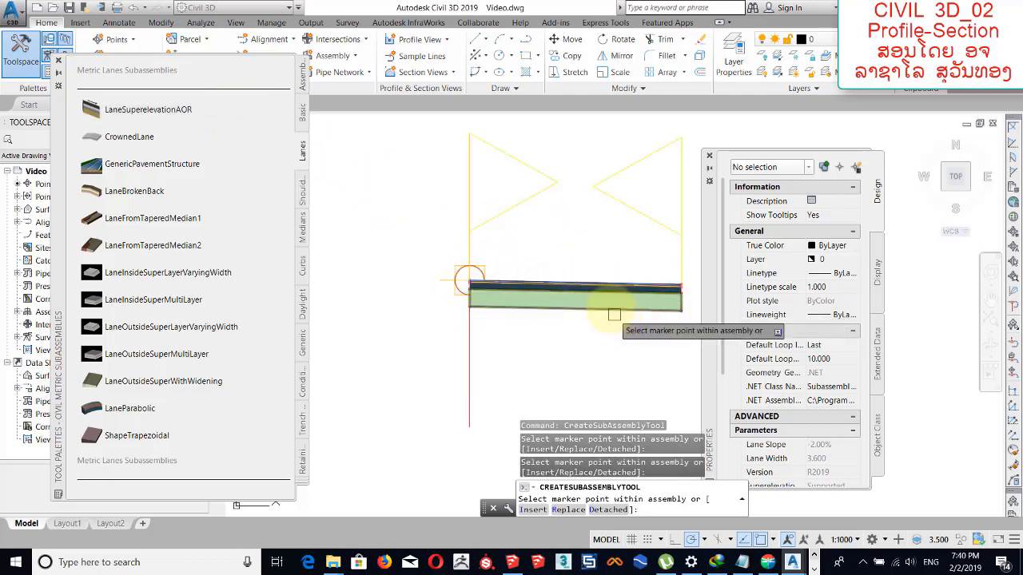
left_click(709, 156)
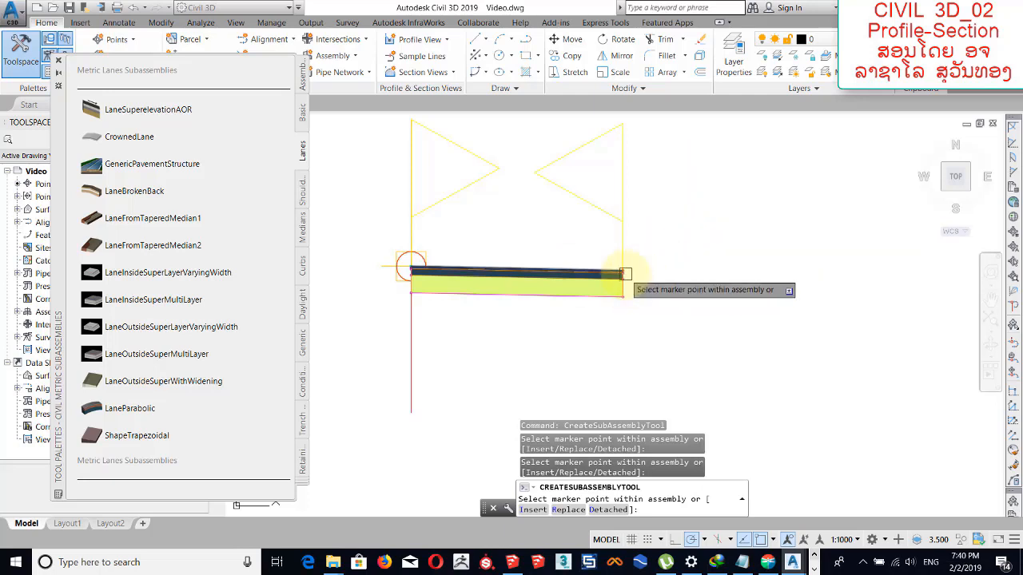
Attach a second LaneSuperelevationAOR lane to the top outer edge of the first lane.
scroll(625, 274, "up", 4)
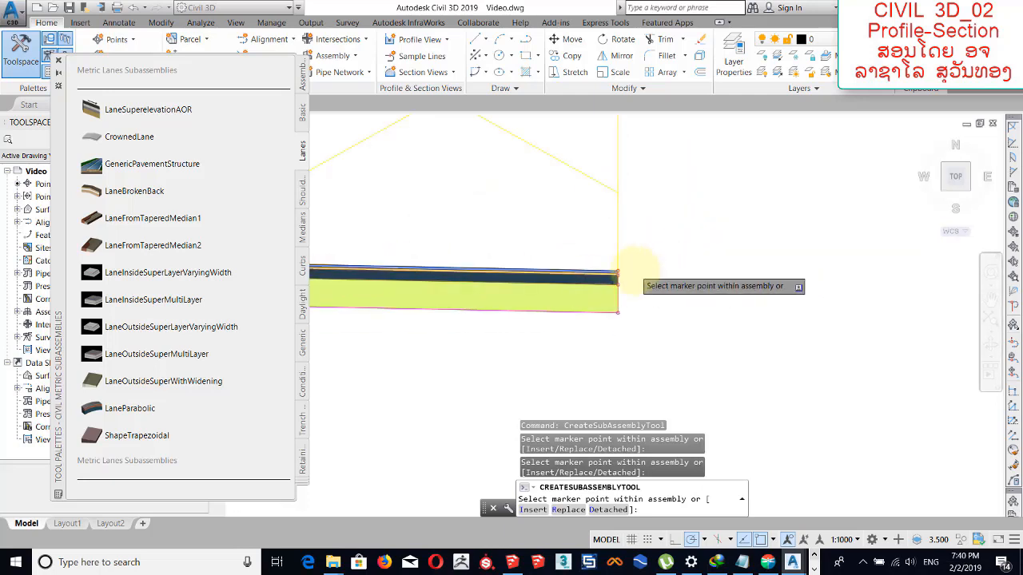
middle_click_drag(634, 270, 624, 275)
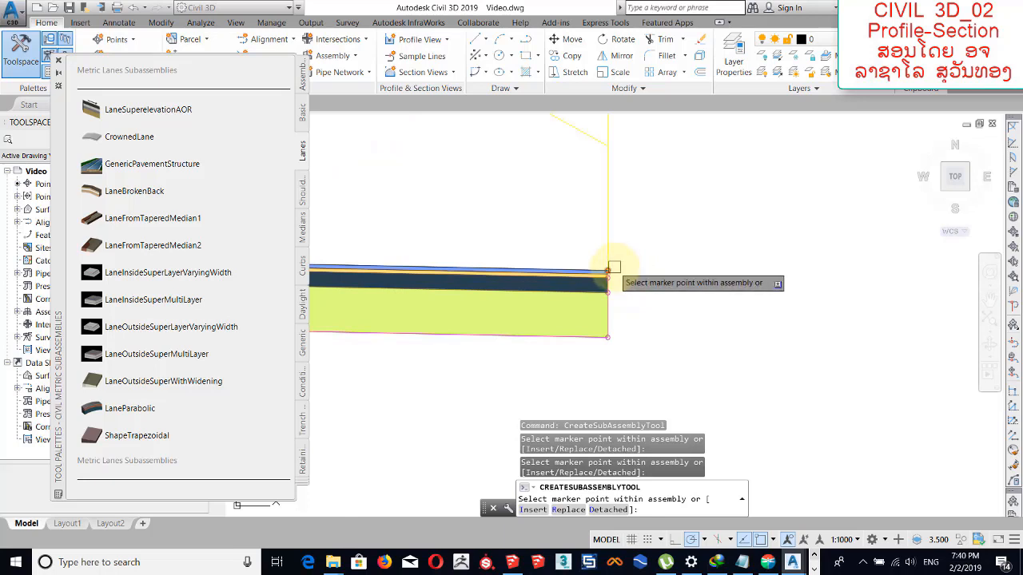
scroll(612, 266, "down", 3)
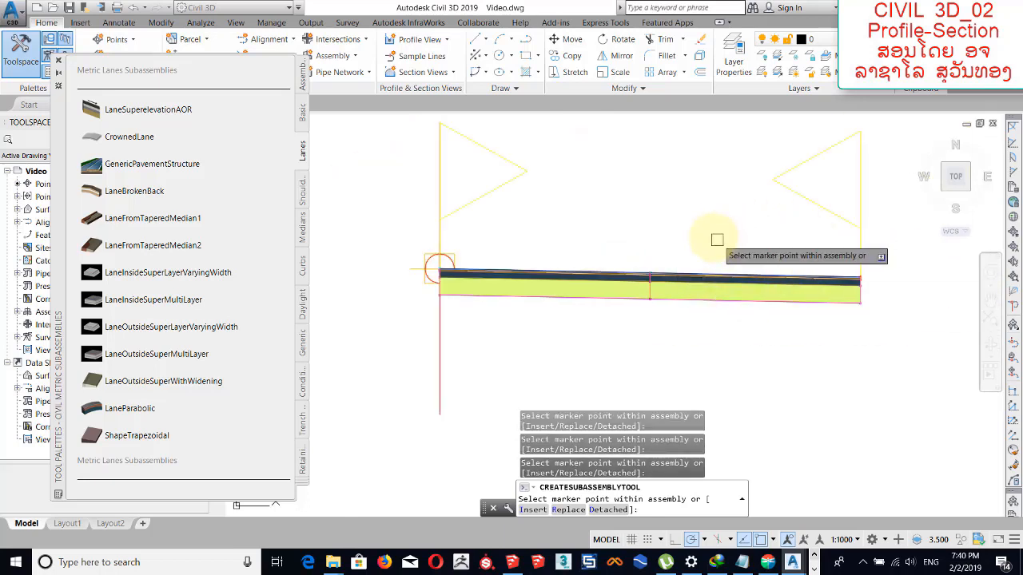
middle_click_drag(643, 245, 588, 221)
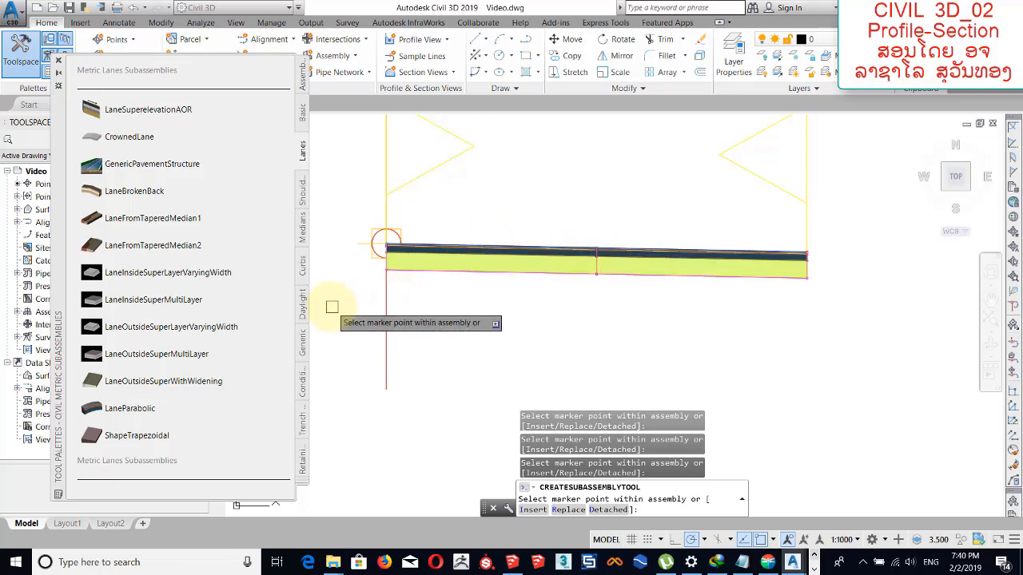
Attach an UrbanCurbGutterGeneral subassembly from the metric Curbs category to the outer edge of the second lane.
left_click(303, 273)
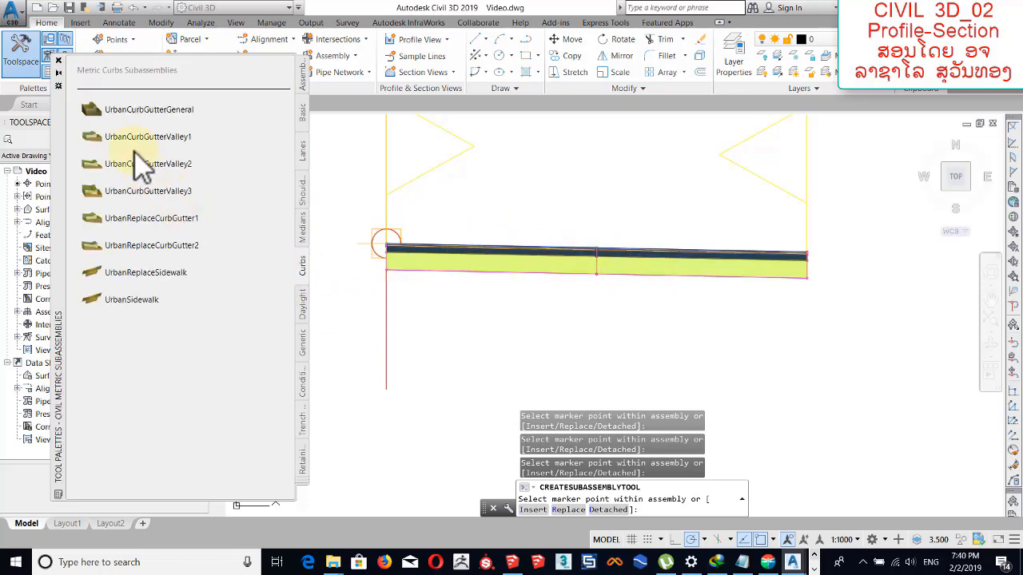
left_click(124, 112)
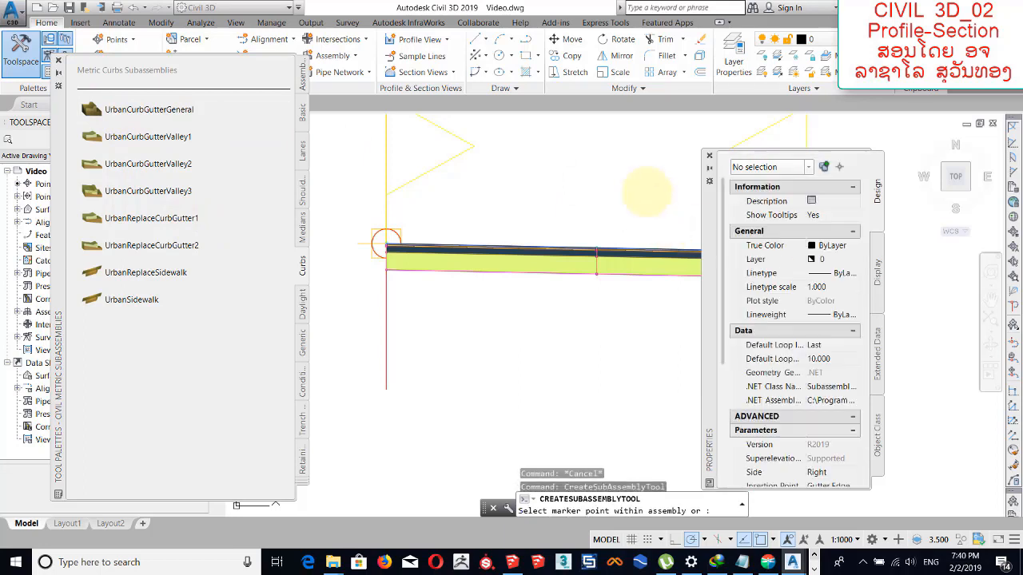
middle_click_drag(645, 169, 445, 145)
scroll(650, 246, "up", 4)
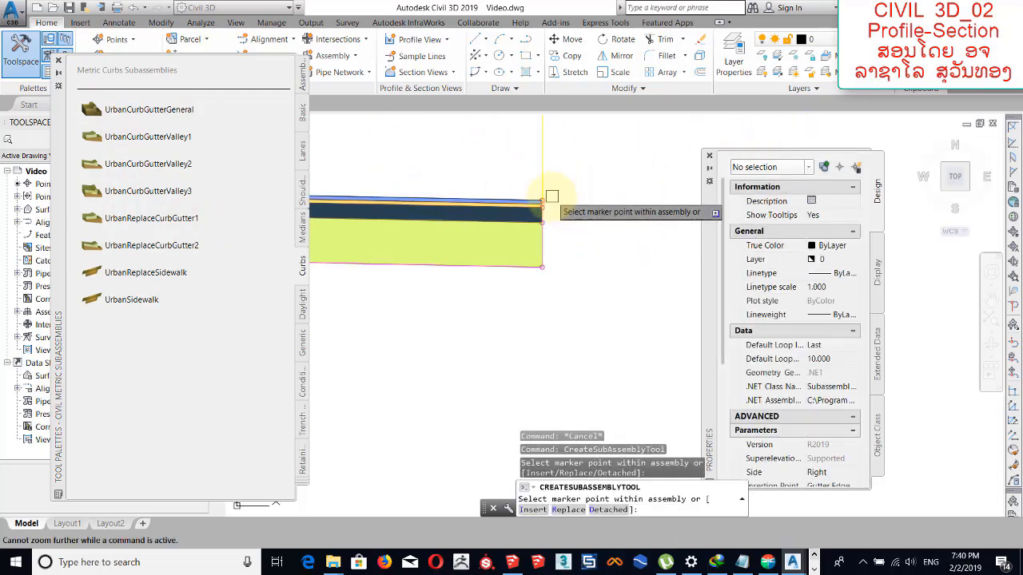
left_click(551, 196)
scroll(622, 231, "down", 4)
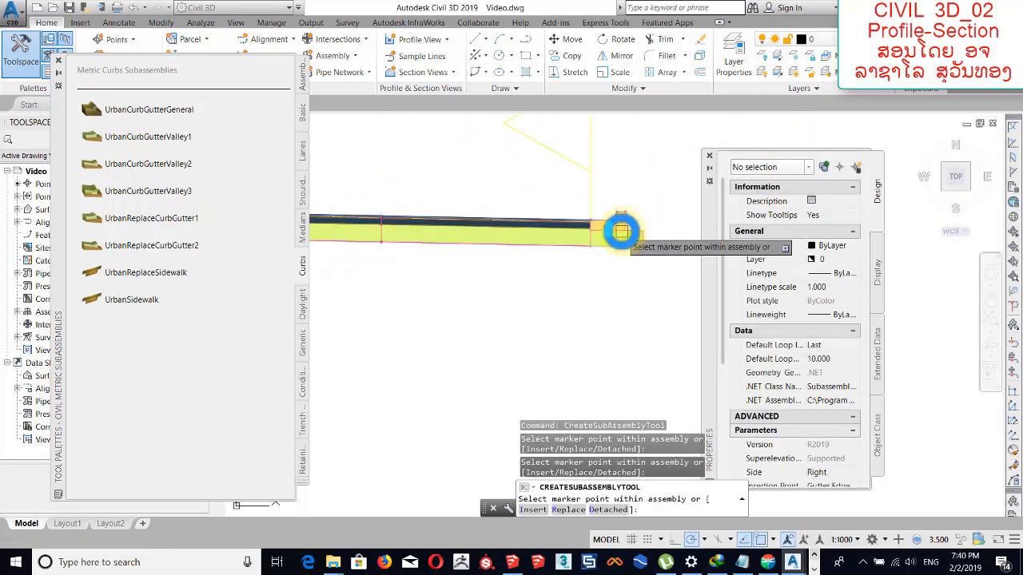
scroll(621, 231, "down", 3)
left_click(710, 156)
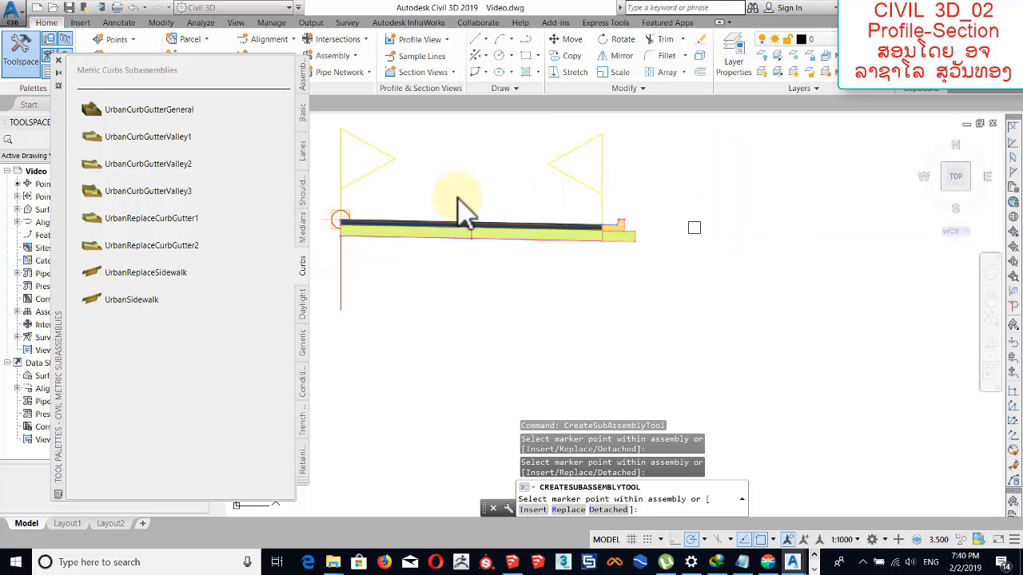
Attach a BasicSidewalk subassembly from the metric Basic category to the top back of the curb.
left_click(303, 126)
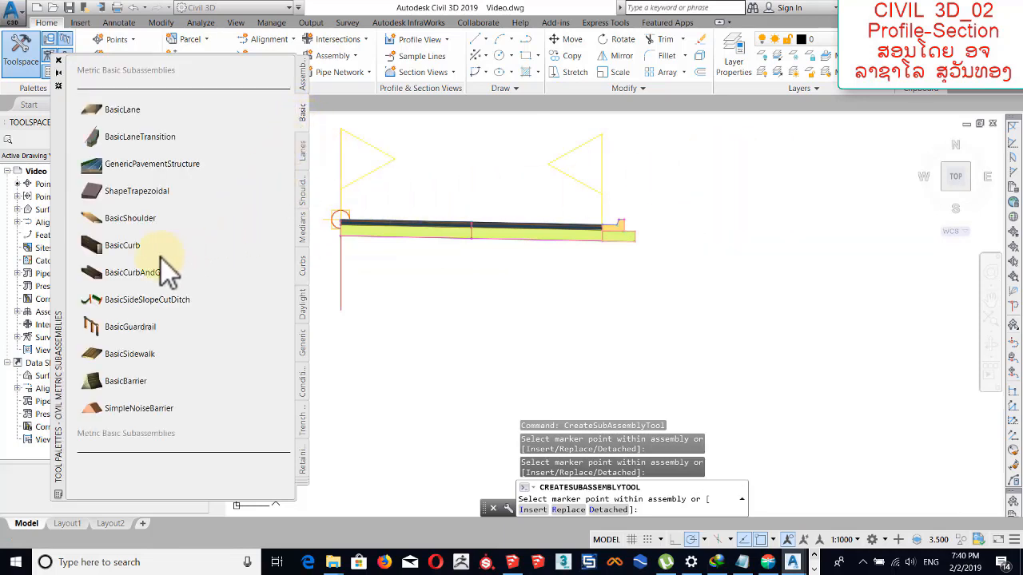
left_click(144, 360)
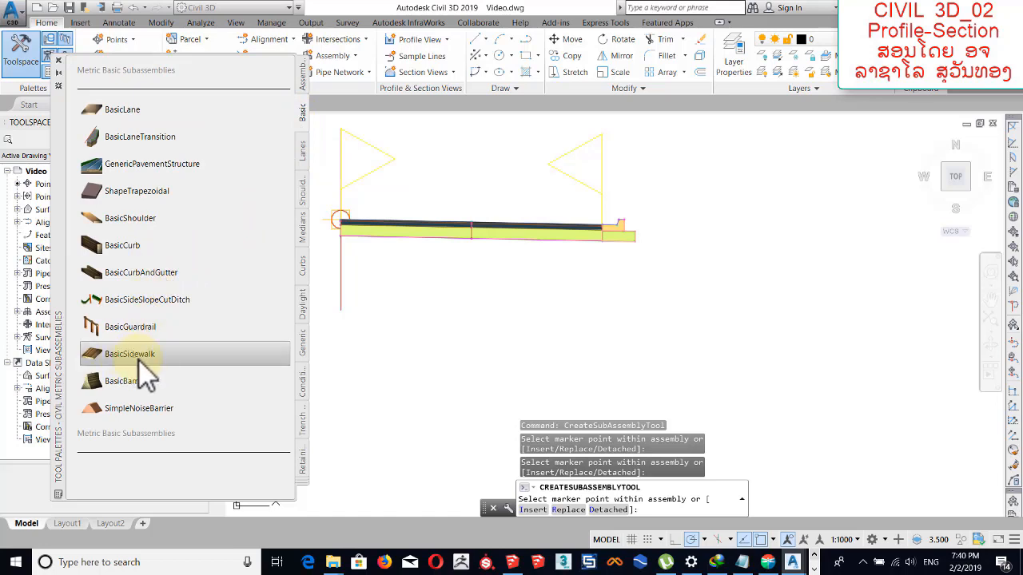
scroll(621, 224, "up", 5)
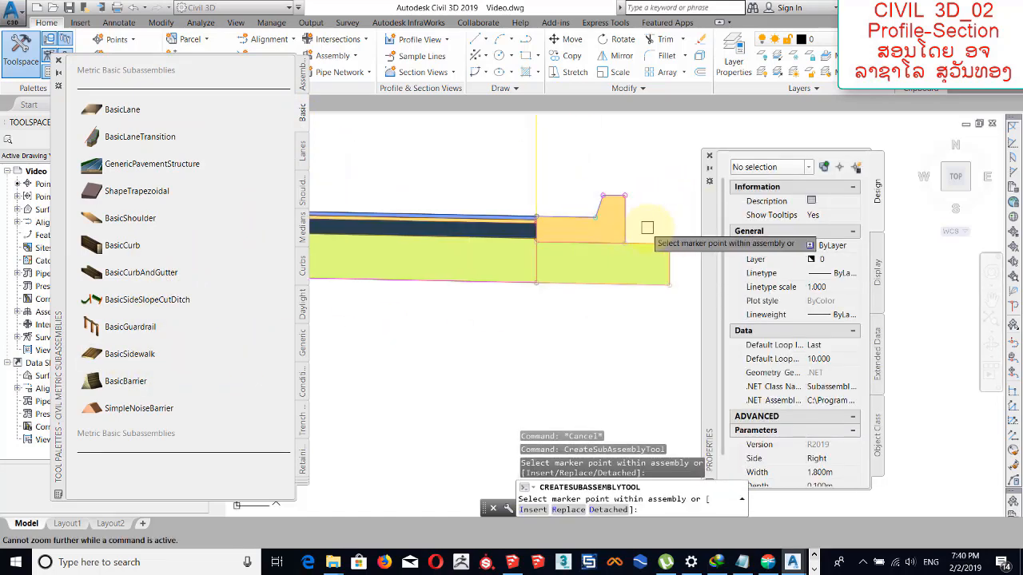
left_click(579, 217)
scroll(544, 264, "down", 4)
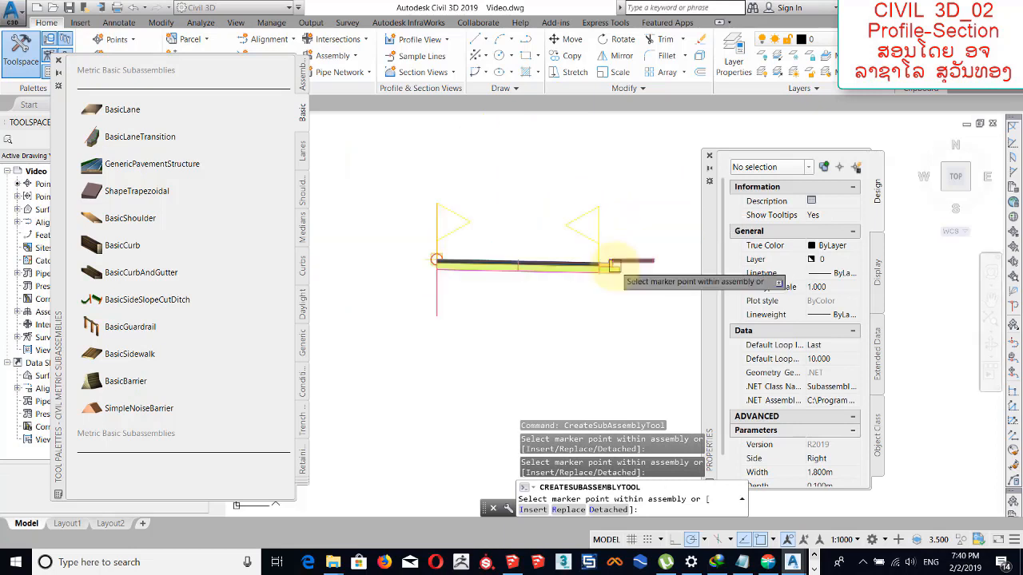
left_click(709, 157)
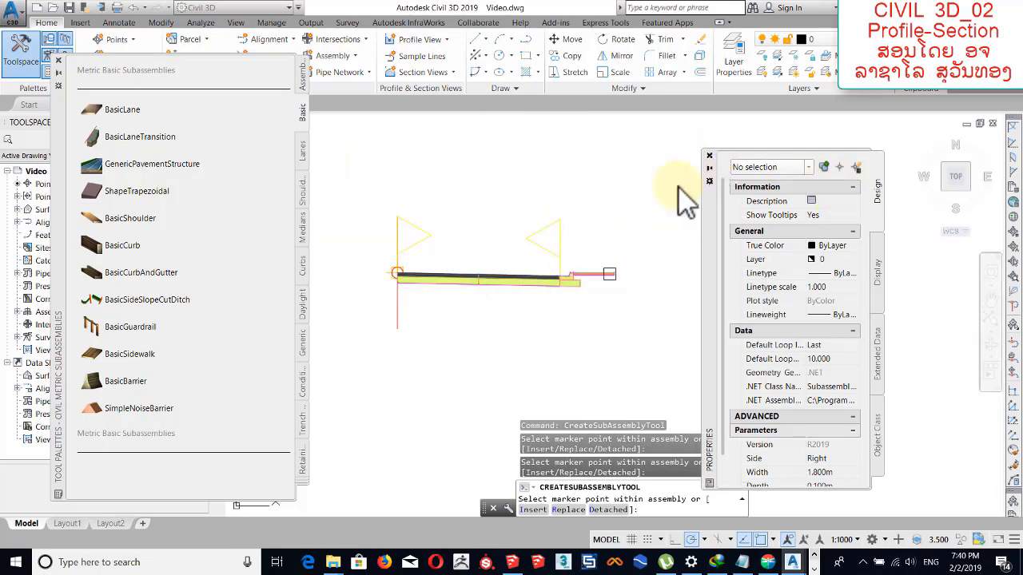
Attach a BasicSideSlopeCutDitch subassembly to the outer end of the sidewalk and finish placing subassemblies.
left_click(135, 302)
middle_click_drag(598, 267, 524, 265)
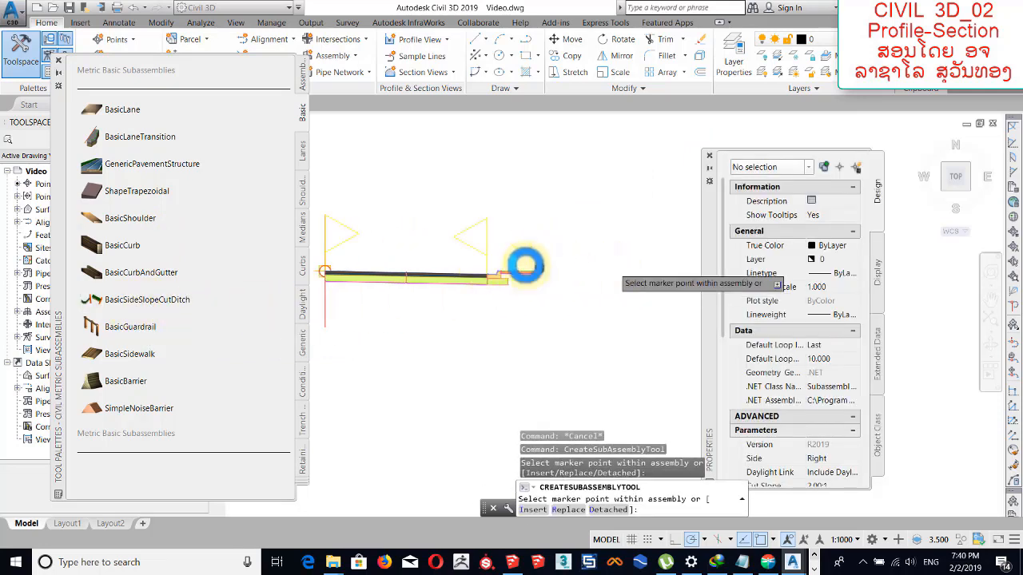
scroll(524, 264, "up", 8)
left_click(440, 249)
scroll(520, 267, "down", 2)
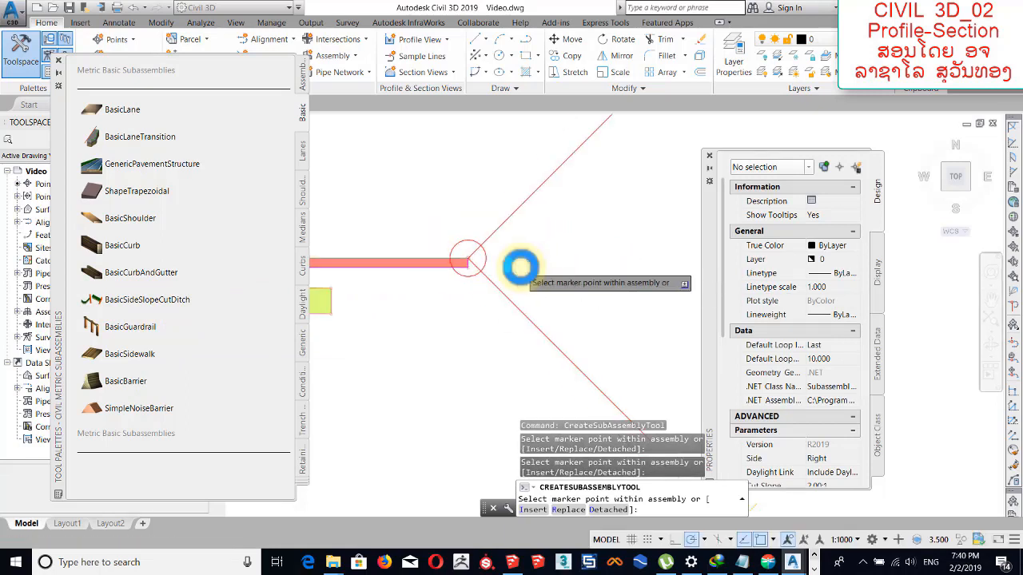
scroll(512, 272, "down", 3)
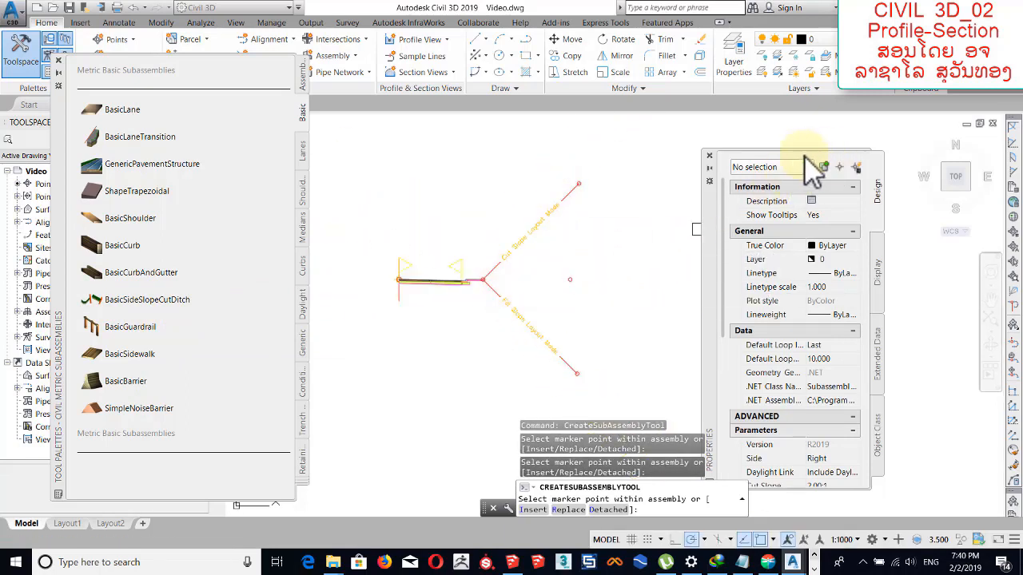
left_click(709, 155)
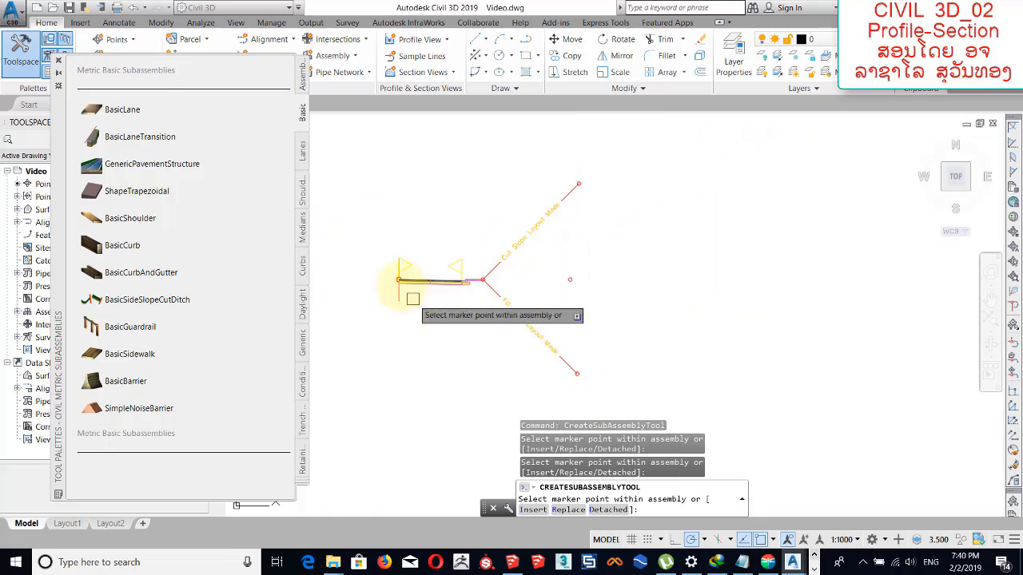
scroll(396, 282, "up", 8)
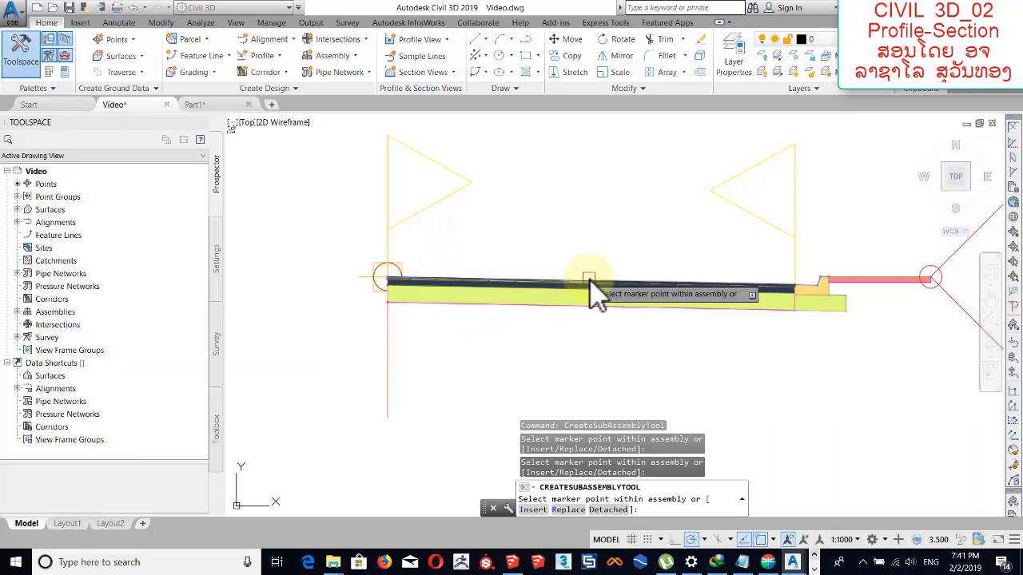
left_click(589, 280)
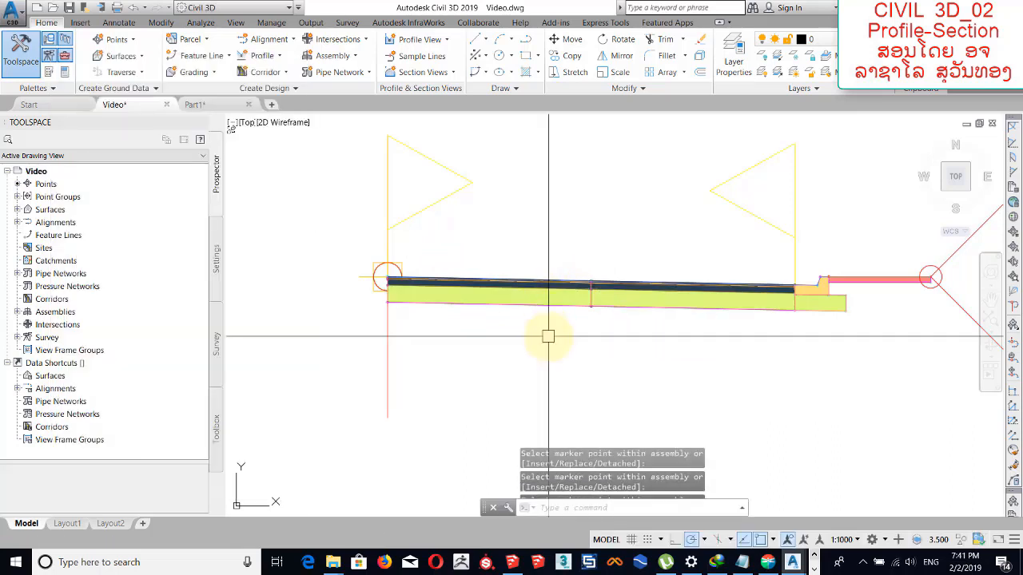
key("Escape")
key("Escape")
key("Escape")
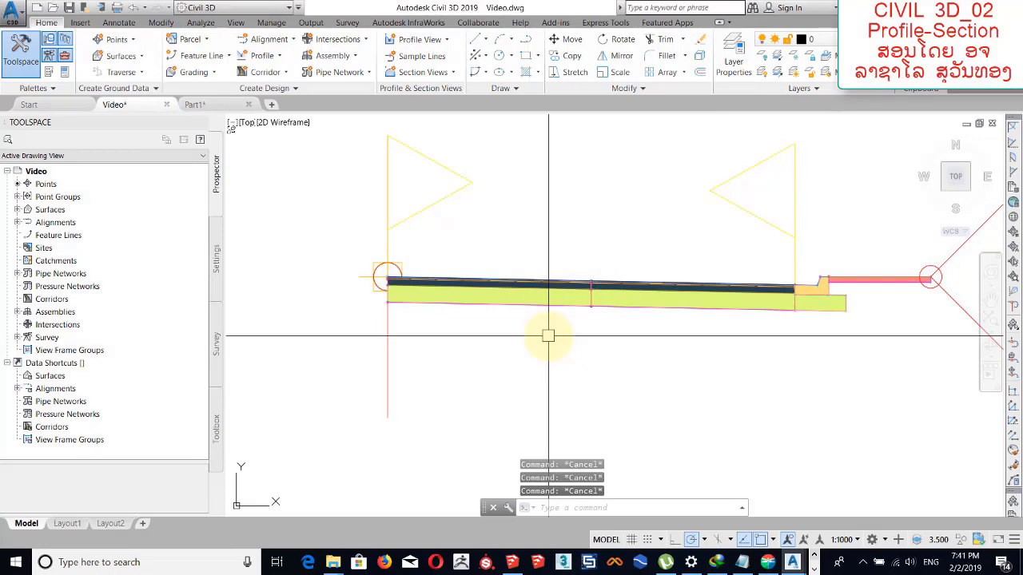
In the properties of the lane beside the baseline, set Width to 3.500 m and Default Slope to 2.00%.
key("ctrl+1")
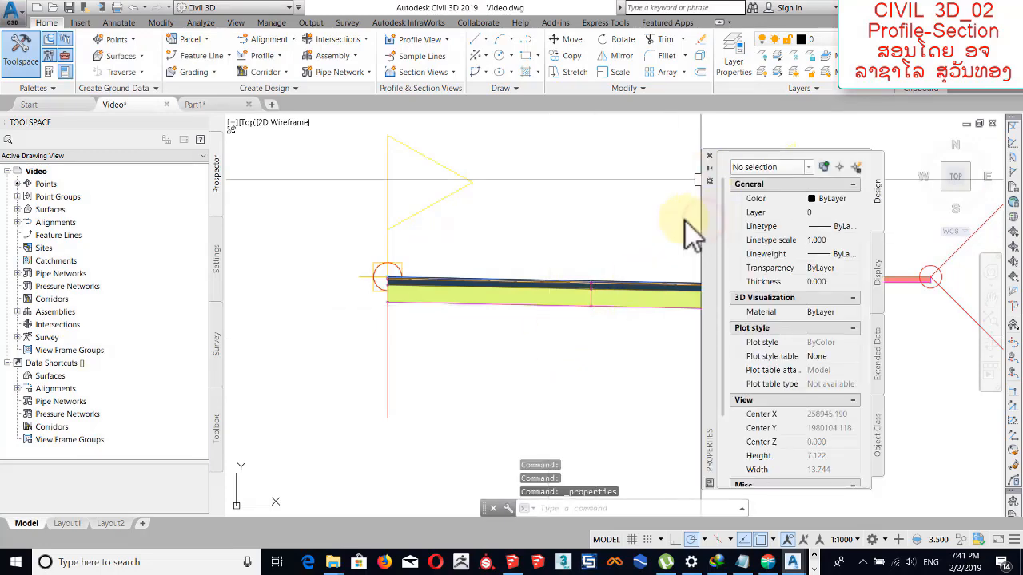
left_click_drag(685, 217, 771, 175)
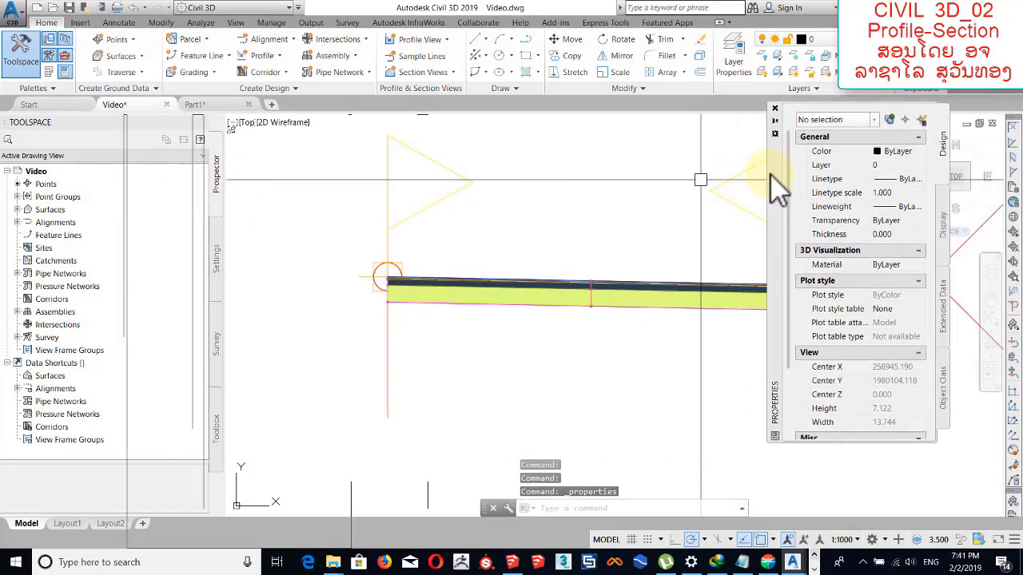
middle_click_drag(616, 237, 516, 205)
scroll(421, 270, "up", 2)
mouse_move(445, 298)
middle_mouse_down()
mouse_move(520, 299)
mouse_move(484, 301)
middle_mouse_up()
left_click(485, 279)
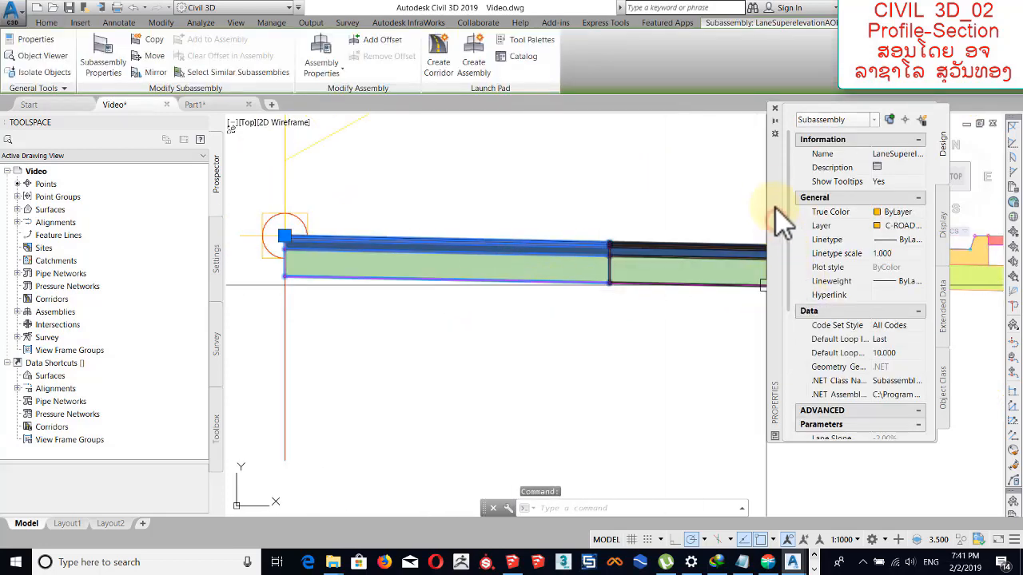
left_click_drag(773, 209, 726, 123)
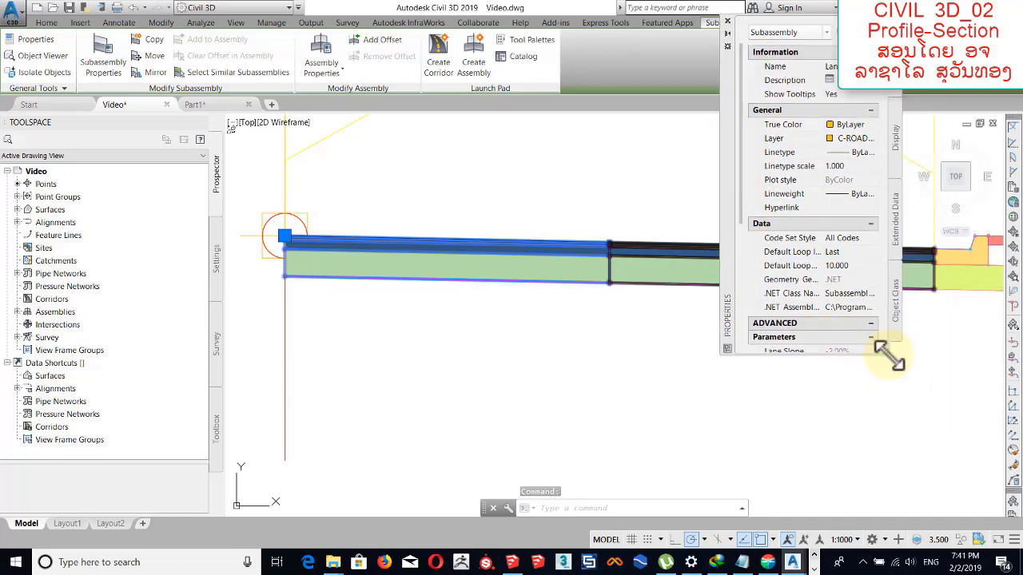
left_click_drag(913, 382, 982, 555)
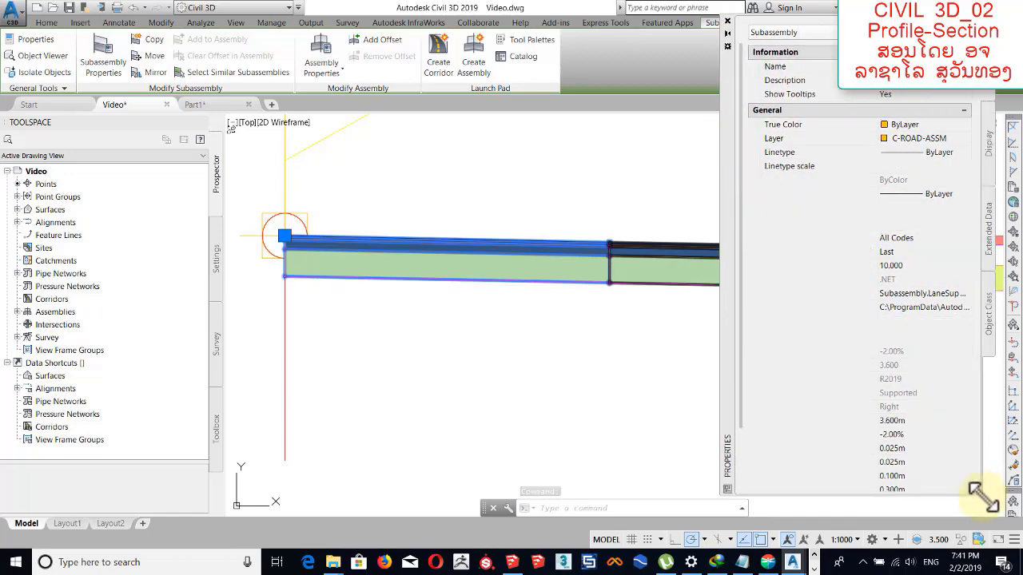
scroll(747, 366, "down", 1)
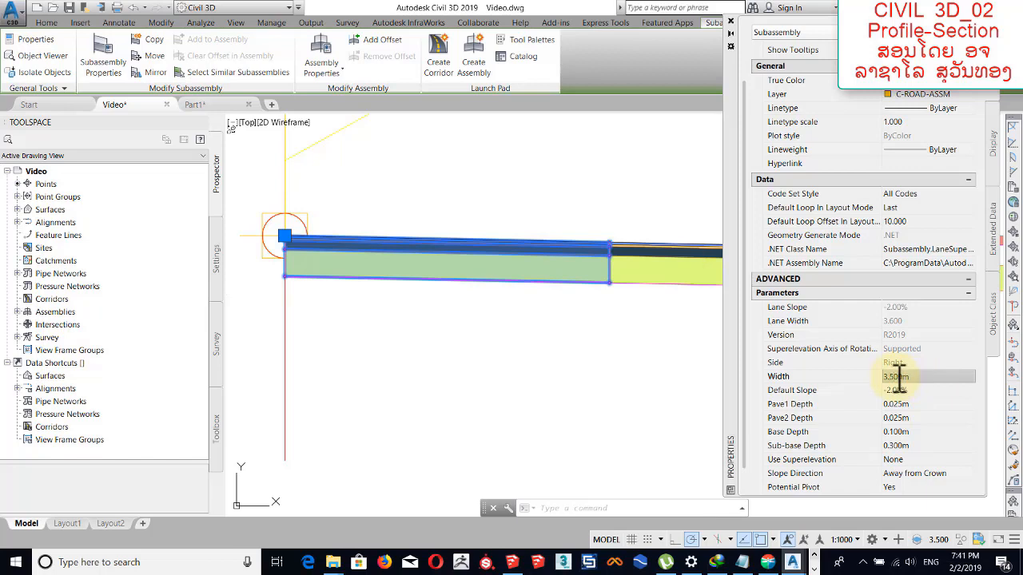
left_click(899, 390)
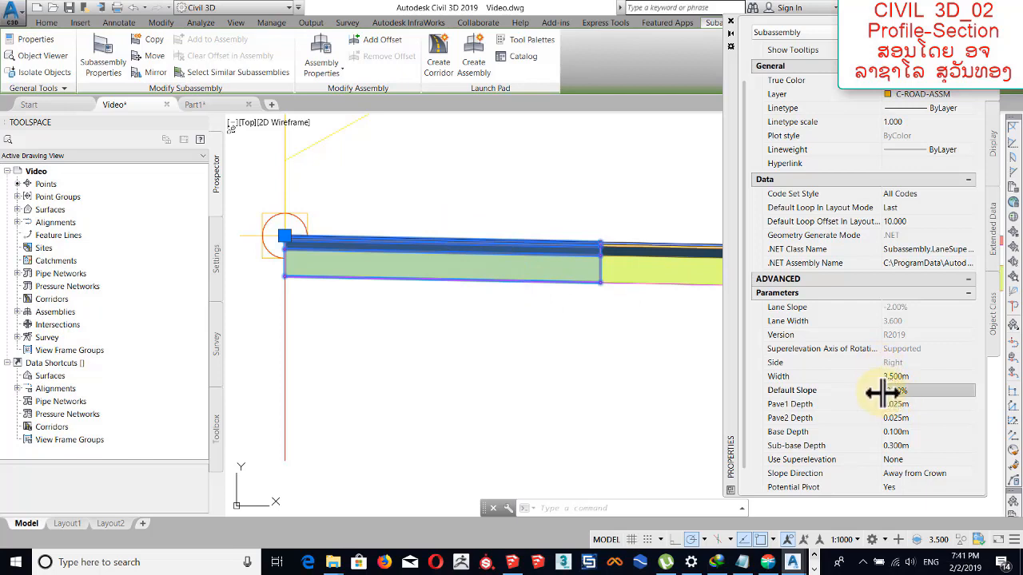
key("Return")
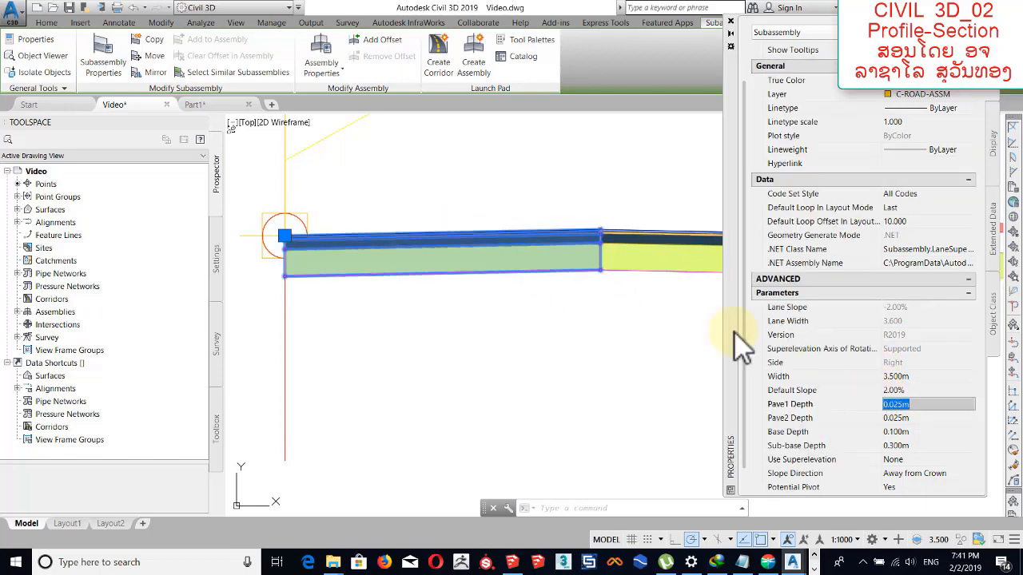
For the lane beside the baseline, set Default Slope to -2.00% and both Pave1 Depth and Pave2 Depth to 0.020 m.
left_click(892, 390)
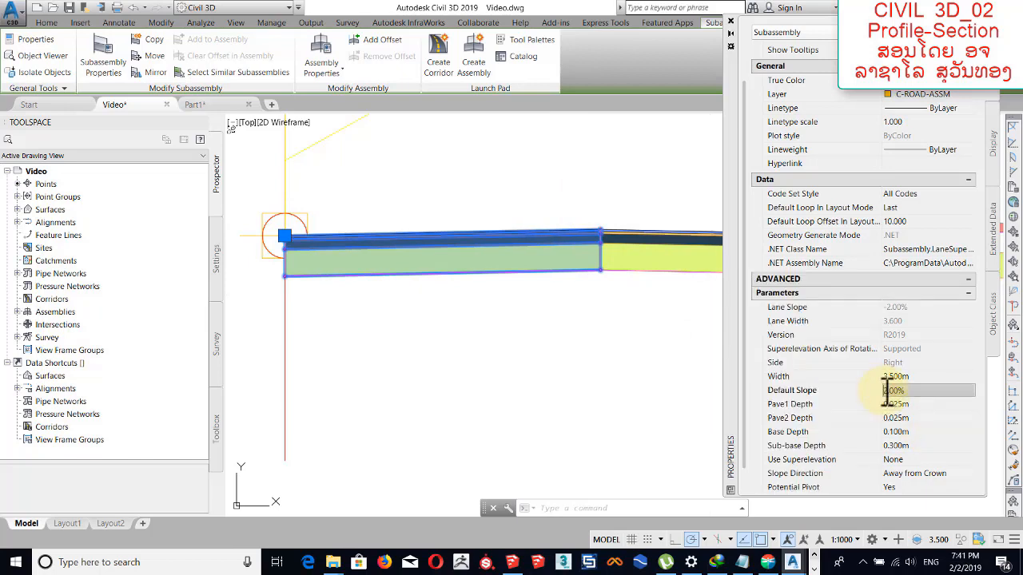
key("Return")
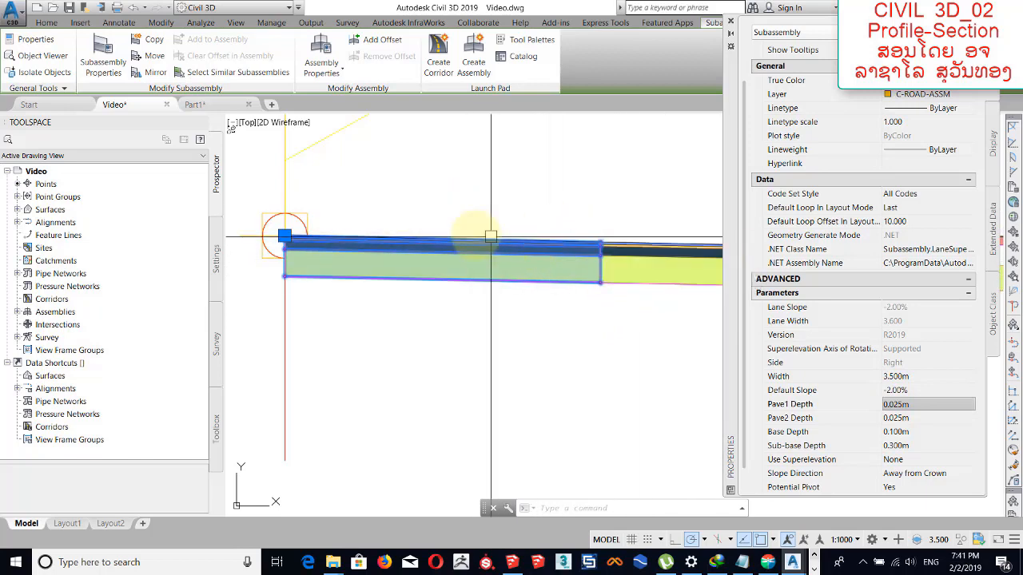
left_click(847, 408)
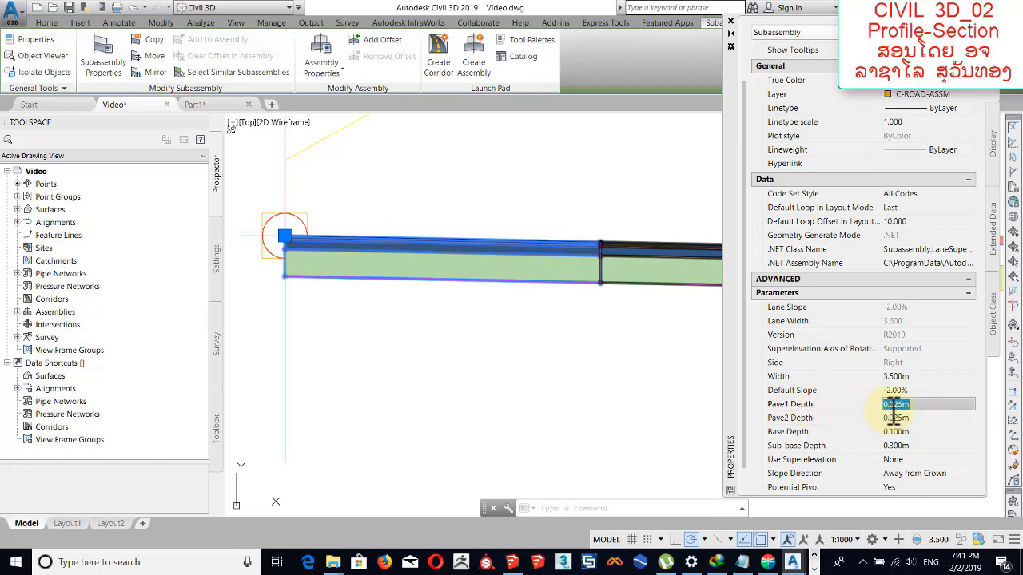
scroll(364, 264, "up", 5)
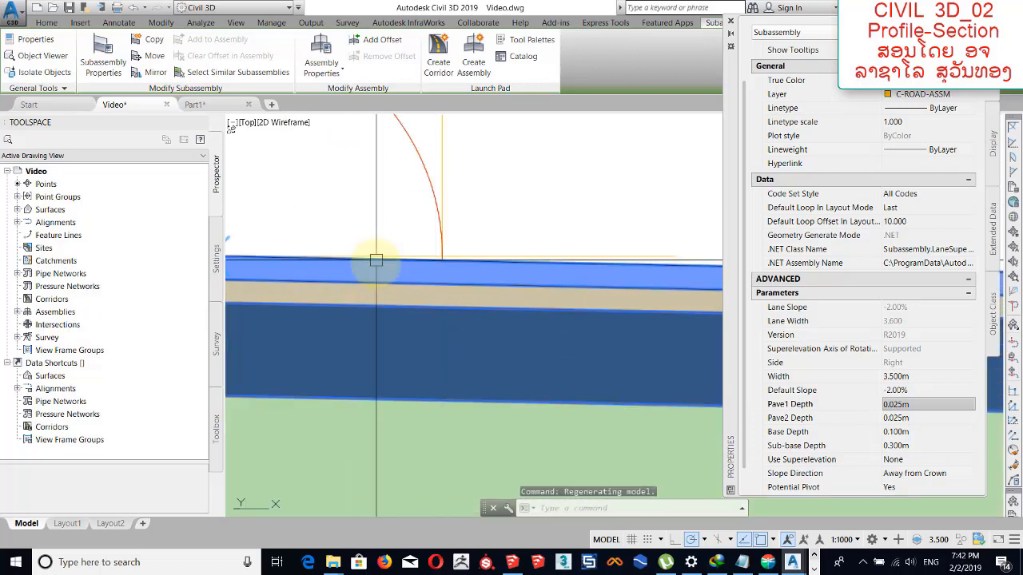
left_click(898, 403)
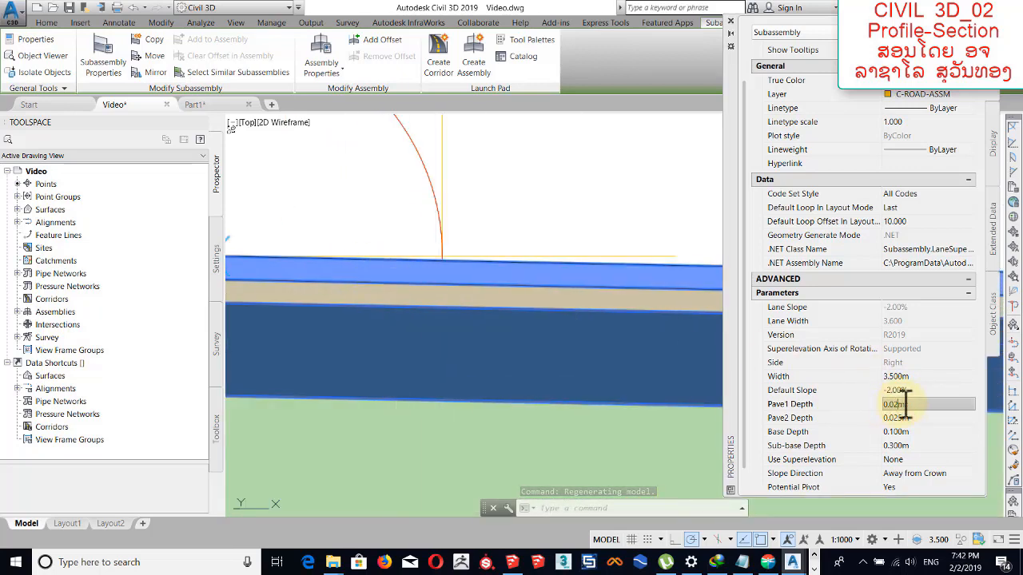
key("Return")
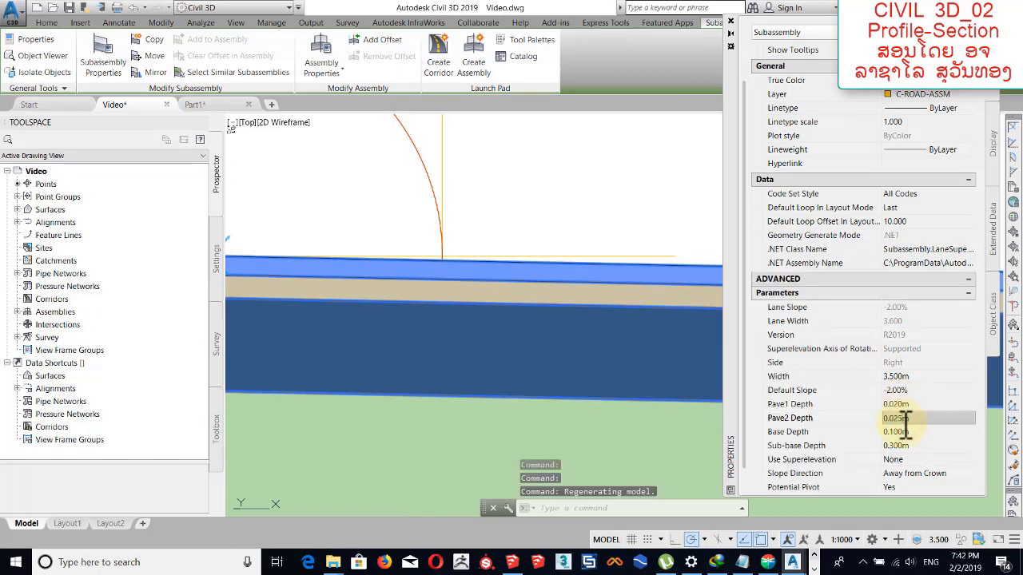
type("0.02")
key("Return")
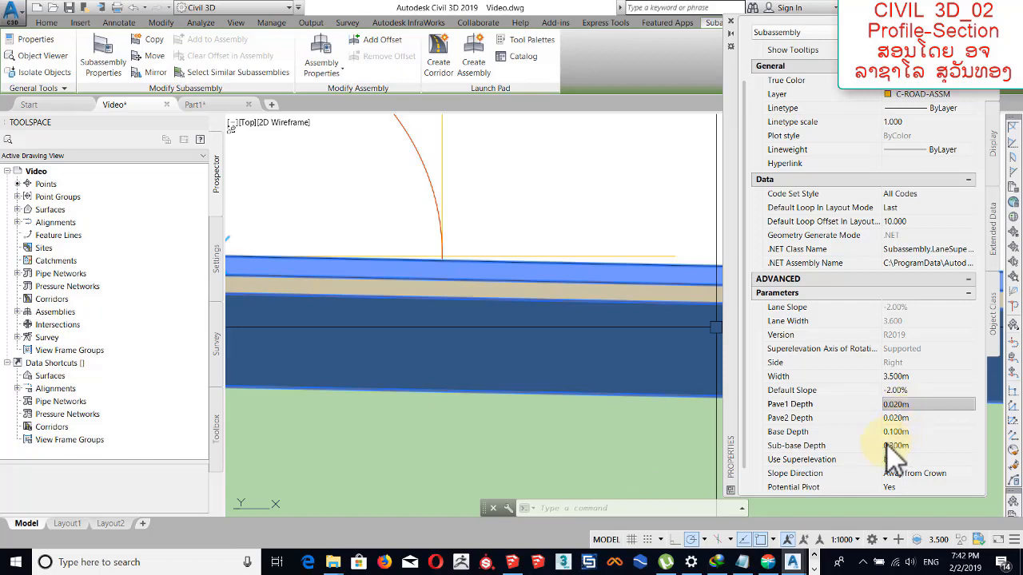
Set the Base Depth and Sub-base Depth of the lane beside the baseline to 0.200 m each.
left_click(810, 436)
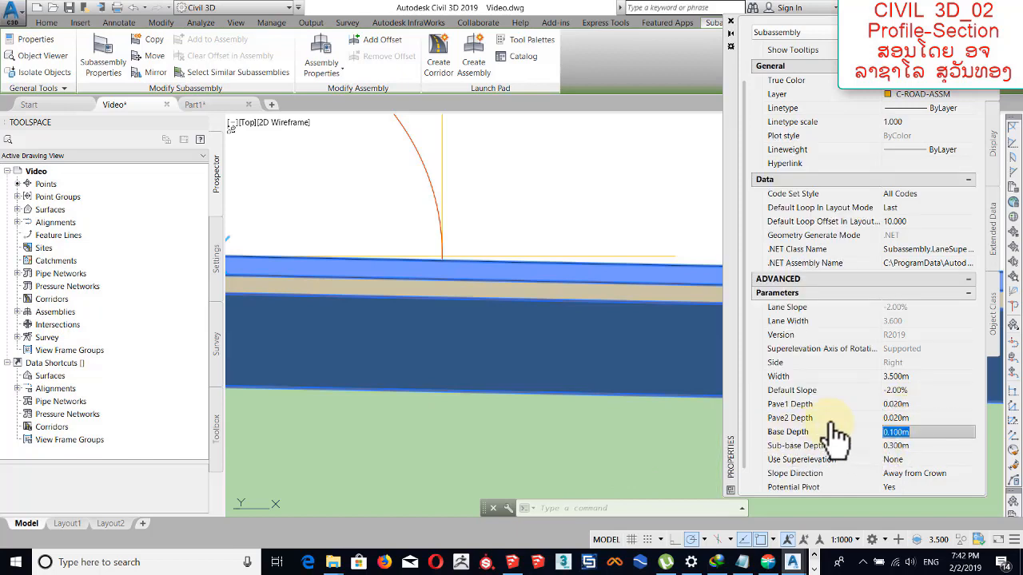
scroll(536, 331, "down", 3)
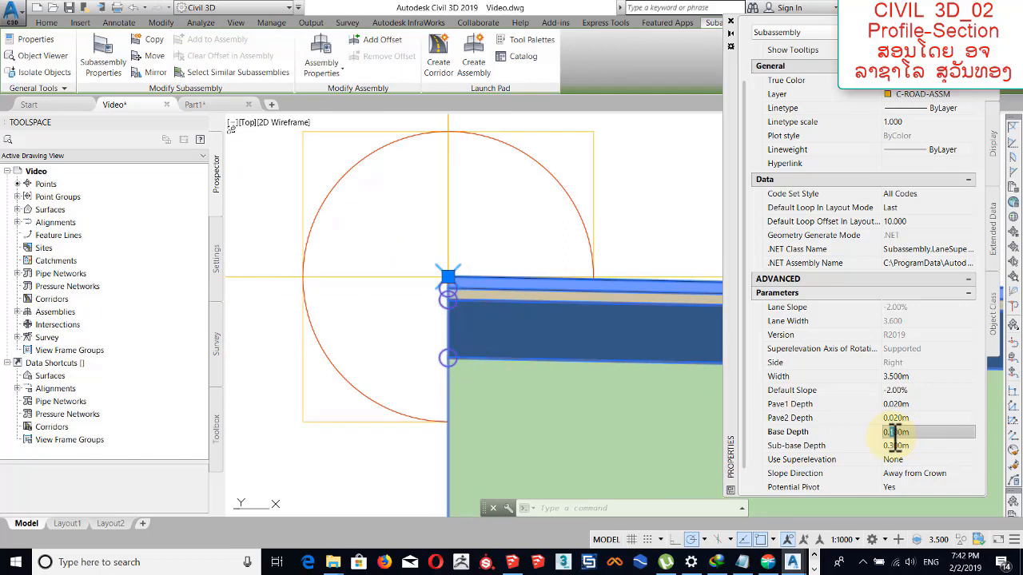
left_click(896, 445)
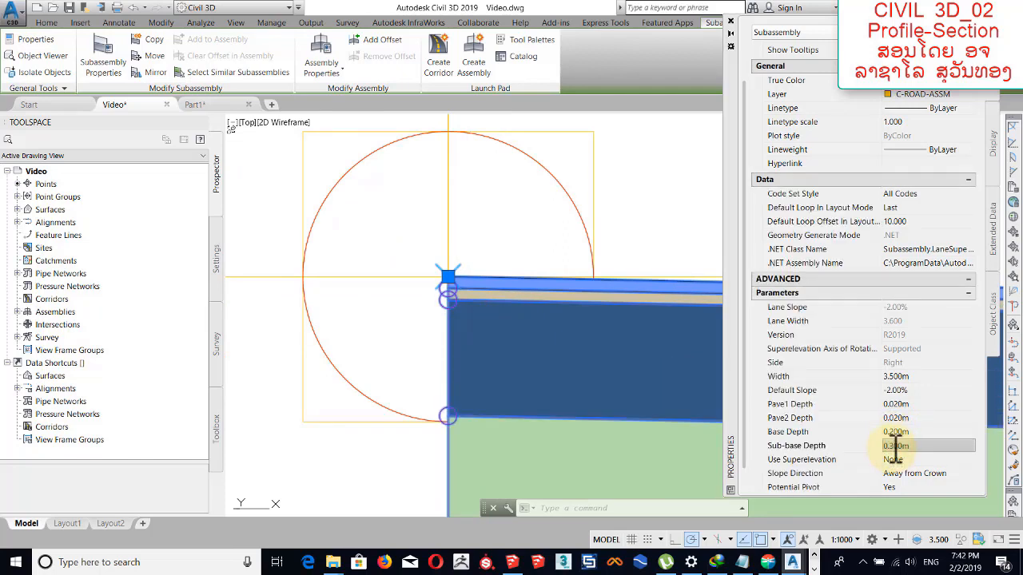
Deselect the first lane, select the adjoining second lane and set its Width to 3.500 m.
middle_click_drag(674, 314, 493, 277)
scroll(495, 277, "down", 3)
middle_click_drag(585, 282, 522, 292)
middle_click_drag(613, 312, 474, 304)
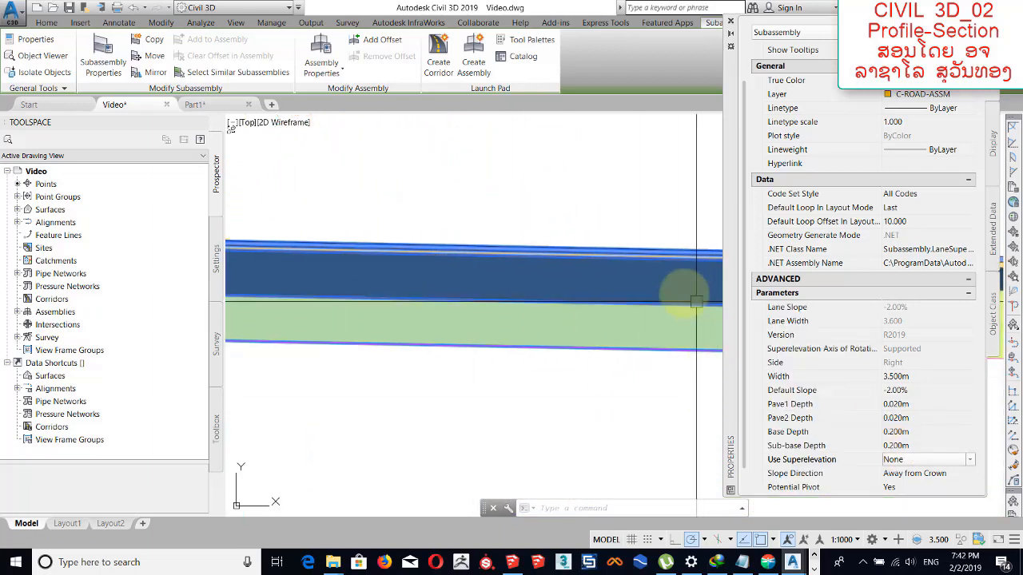
middle_click_drag(696, 299, 390, 317)
scroll(577, 311, "down", 2)
scroll(577, 311, "down", 2)
middle_click_drag(667, 306, 475, 300)
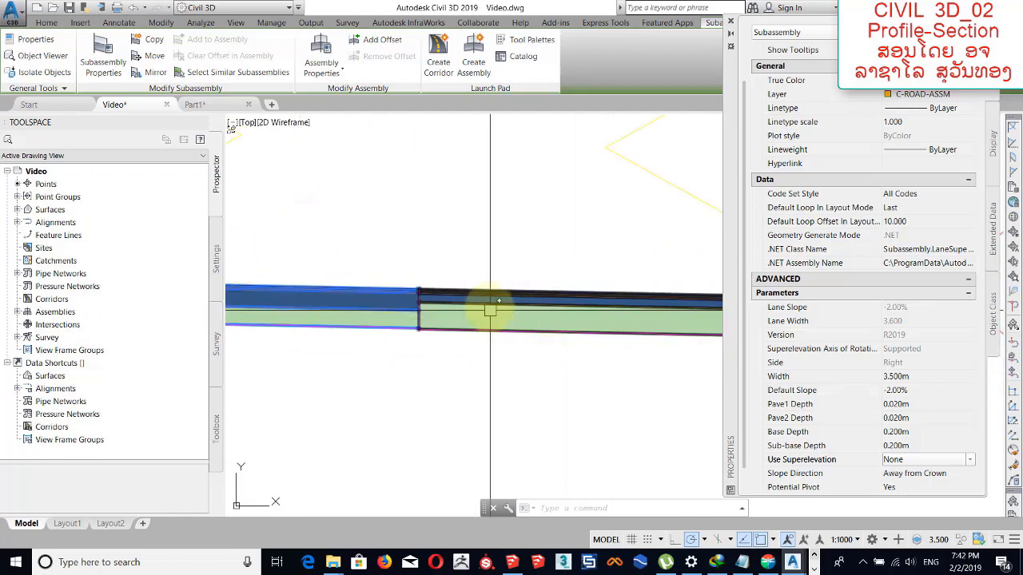
scroll(449, 294, "up", 2)
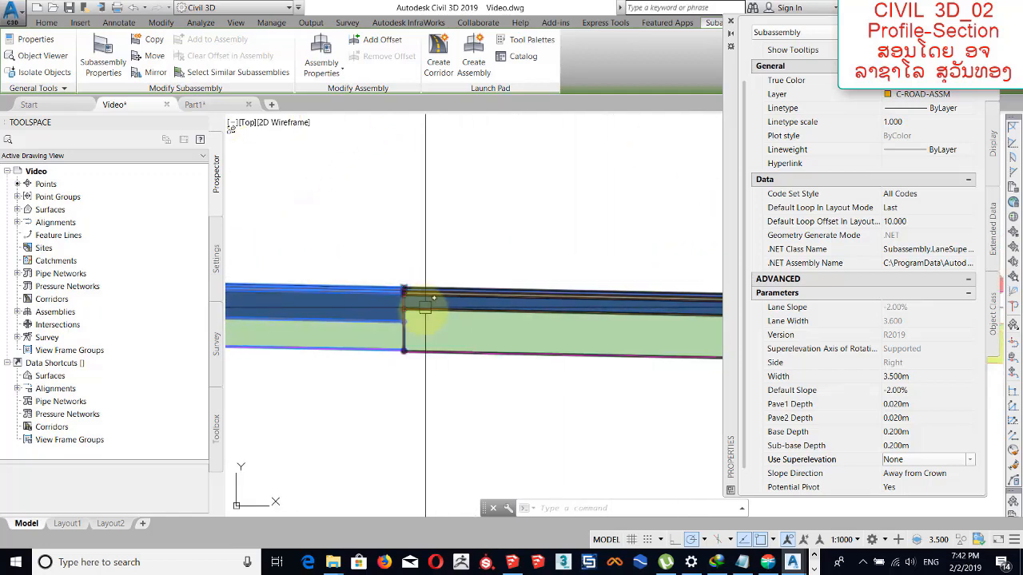
key("Escape")
left_click(464, 310)
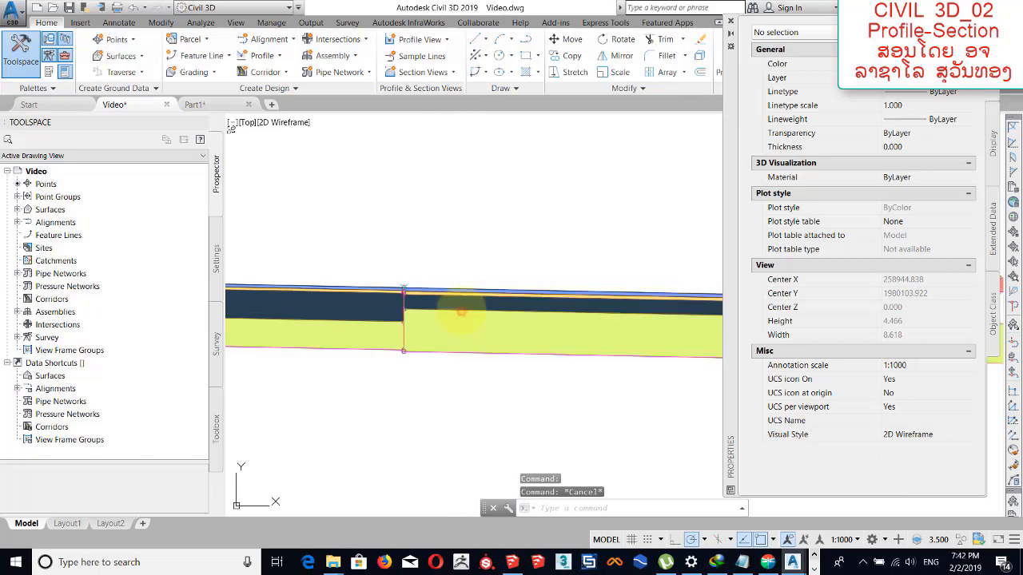
left_click(896, 422)
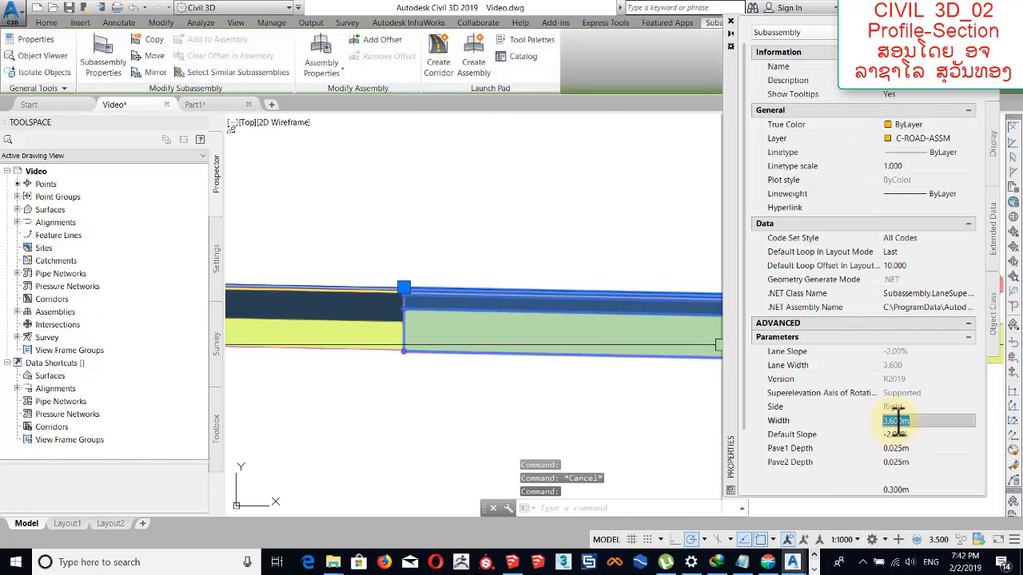
type("3.5")
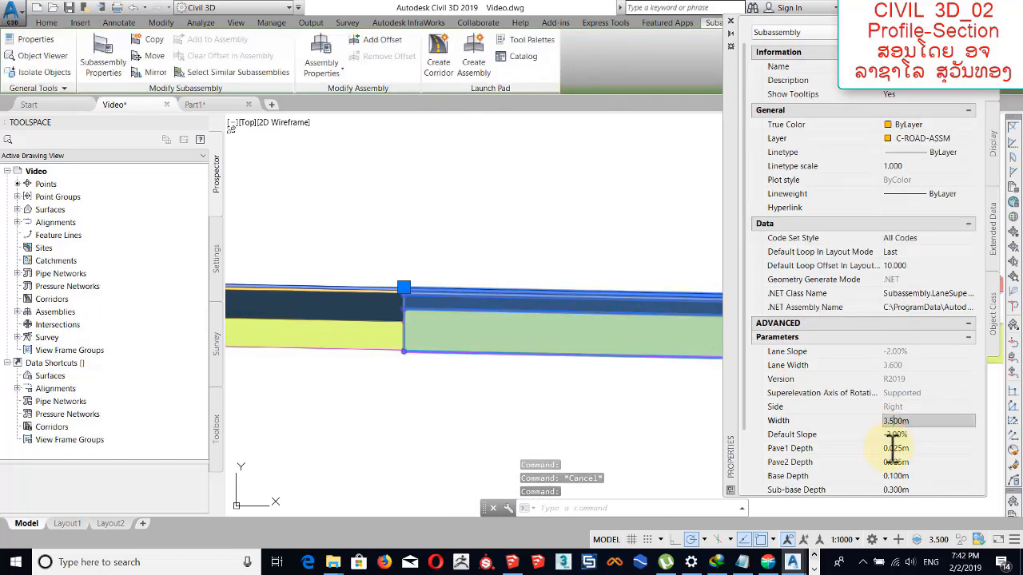
Set the second lane's Pave1 Depth and Pave2 Depth to 0.020 m each.
left_click(899, 448)
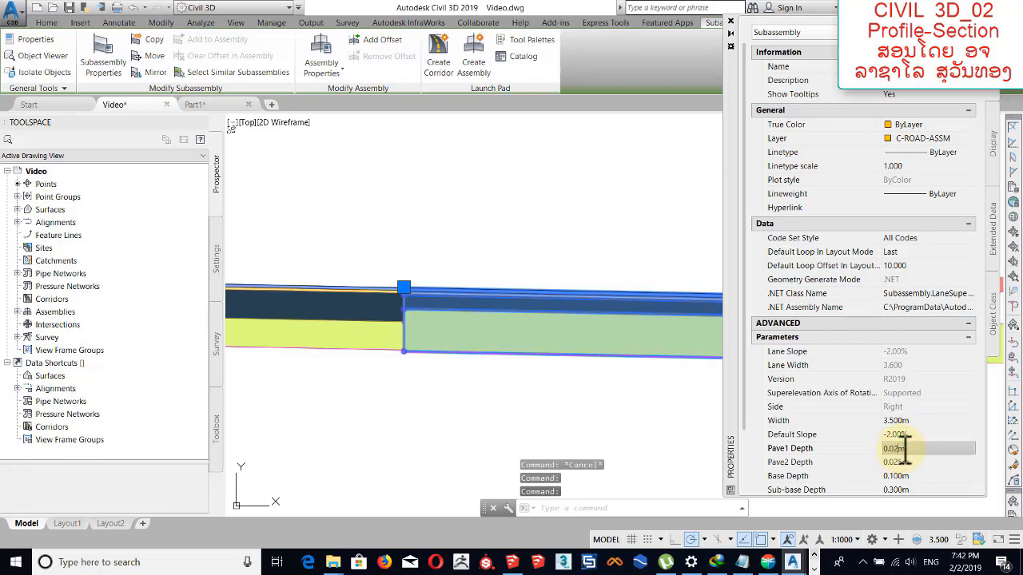
type("0.02")
left_click(902, 464)
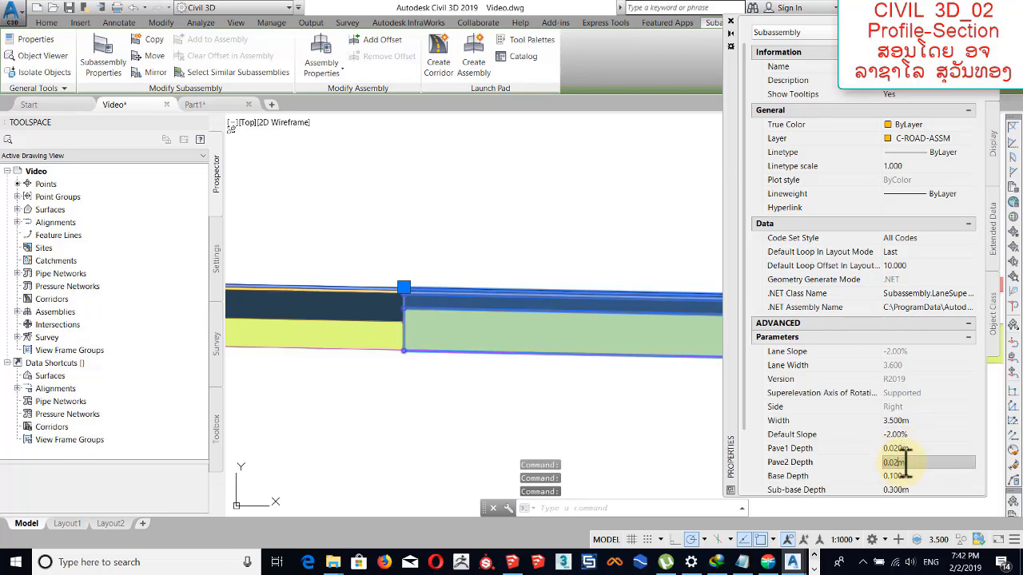
Set the second lane's Base Depth and Sub-base Depth to 0.200 m each.
left_click(901, 477)
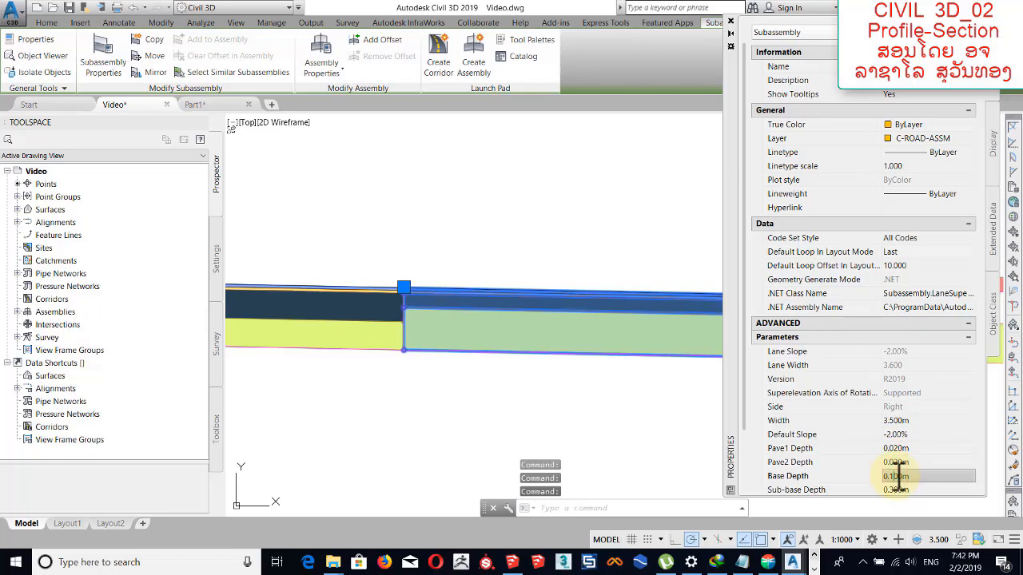
key("Return")
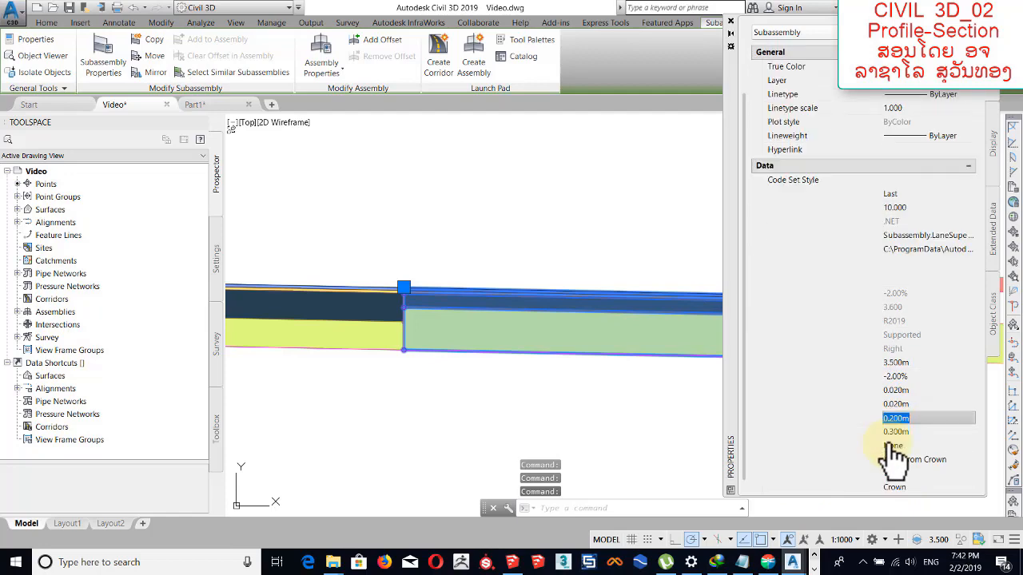
left_click(896, 432)
left_click(895, 434)
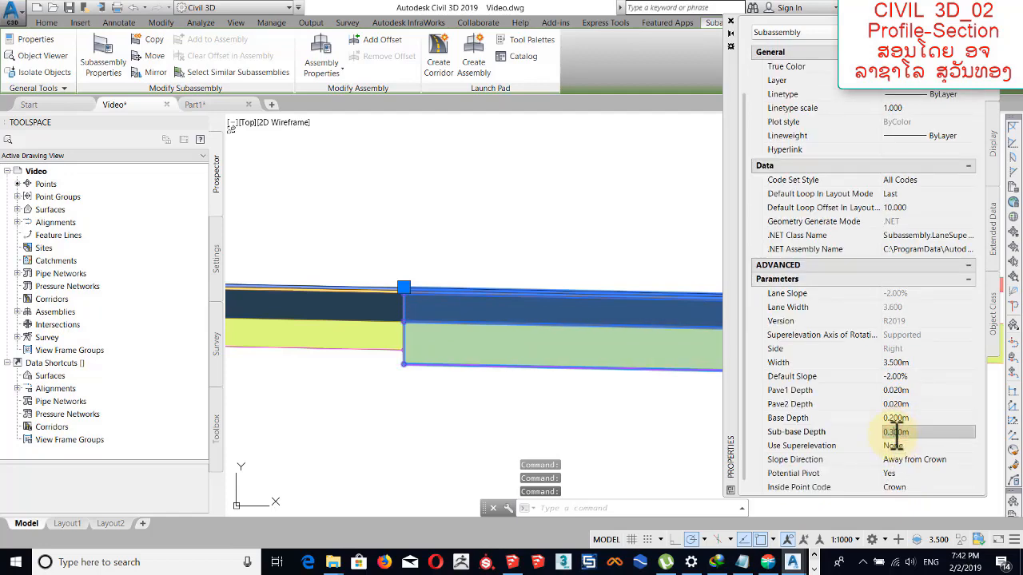
key("BackSpace")
type("2")
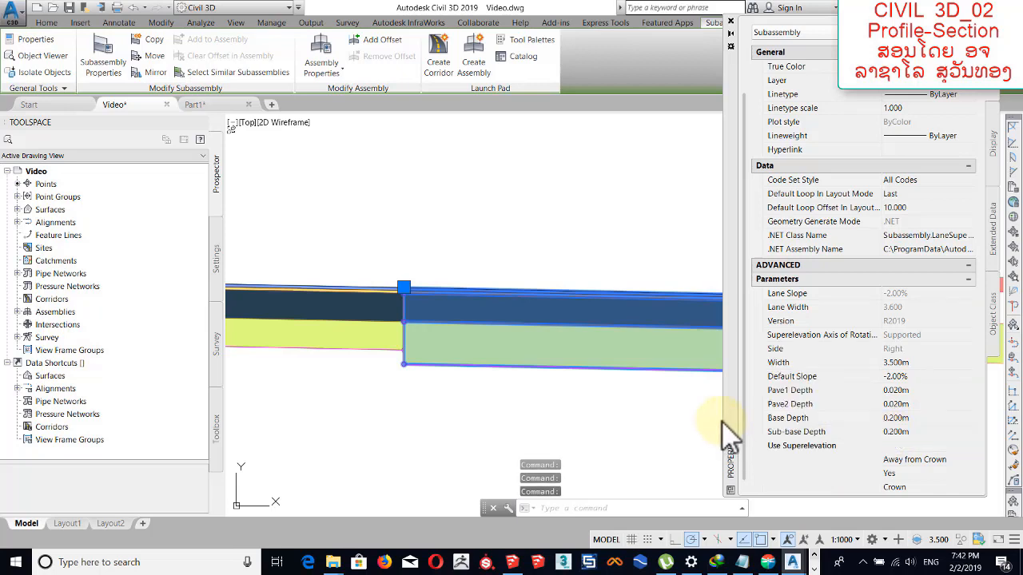
Deselect the second lane, select the sidewalk subassembly behind the curb and set its Width to 1.500 m.
middle_click_drag(662, 309, 352, 305)
middle_click_drag(543, 319, 430, 317)
middle_click_drag(505, 318, 369, 319)
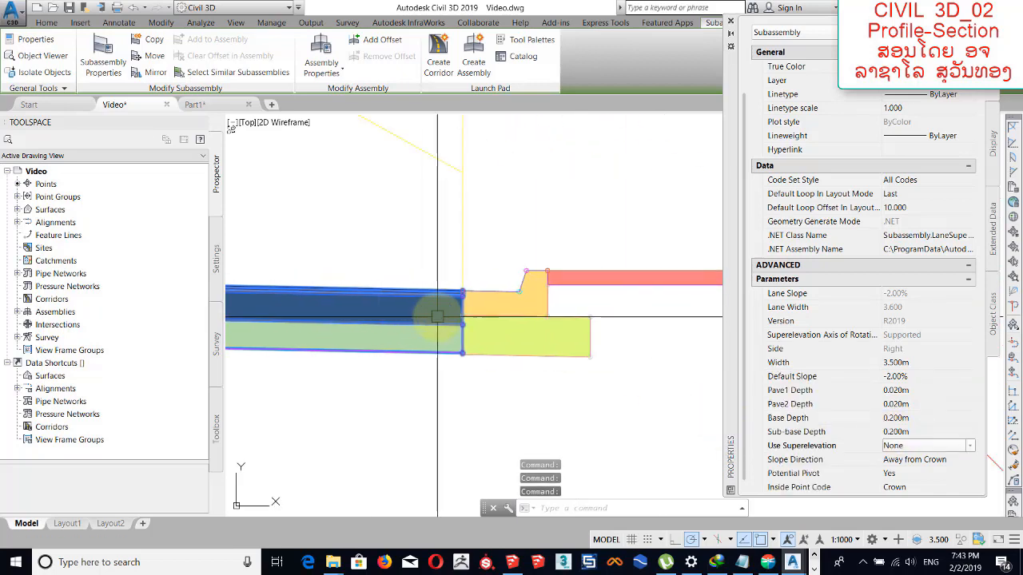
key("Escape")
key("Escape")
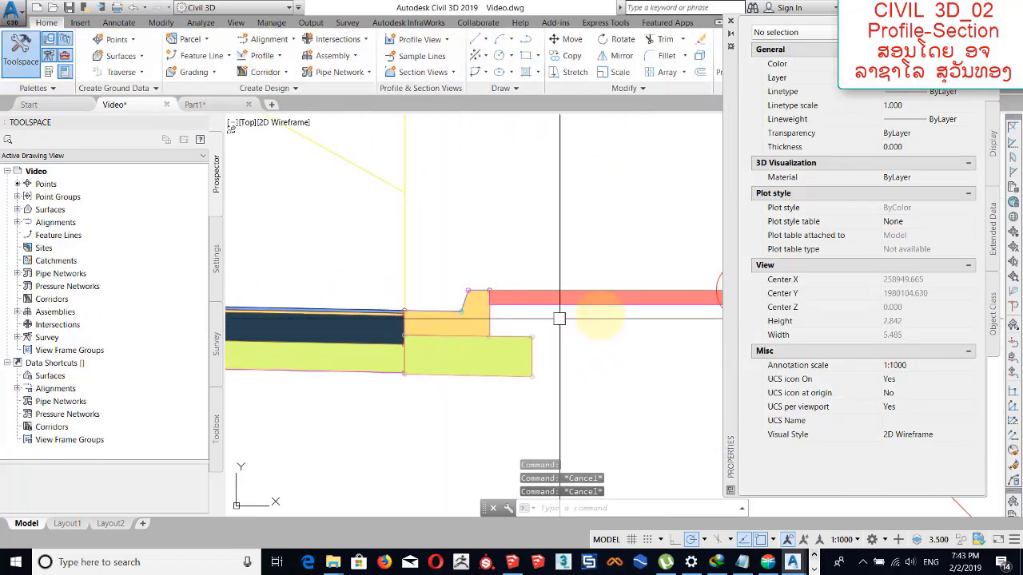
middle_click_drag(606, 299, 520, 311)
left_click(520, 311)
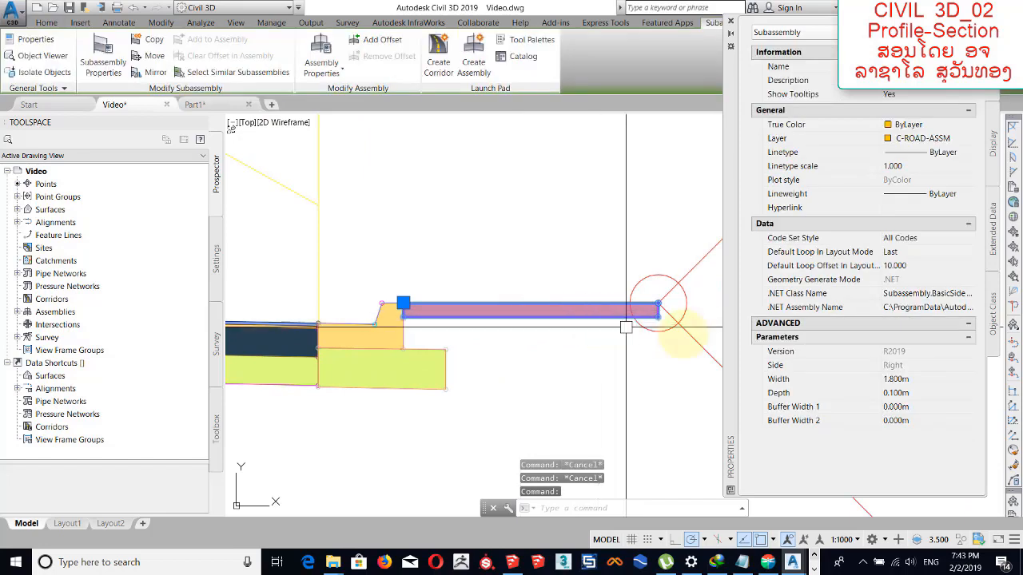
left_click(902, 380)
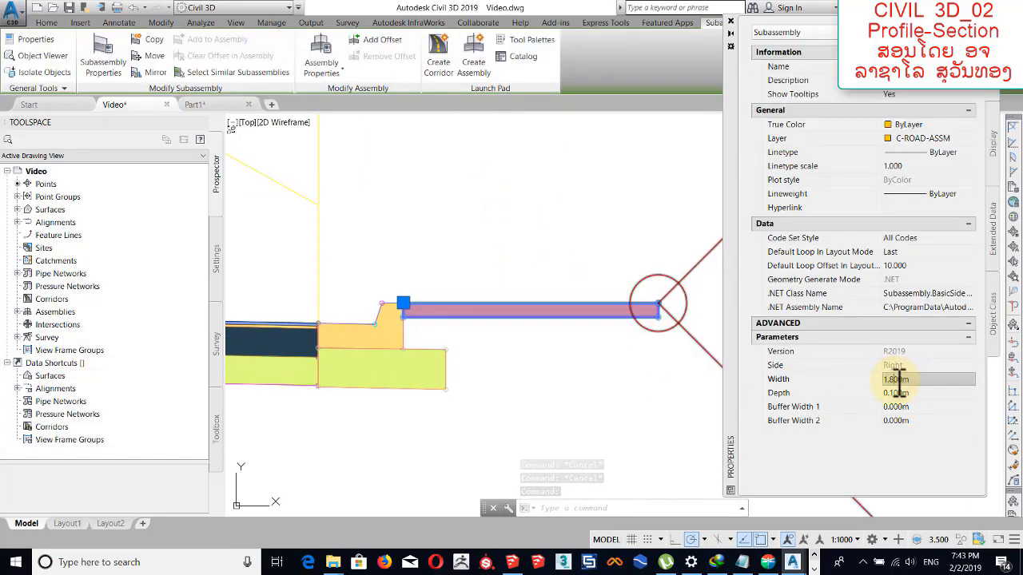
type("1.5")
key("Tab")
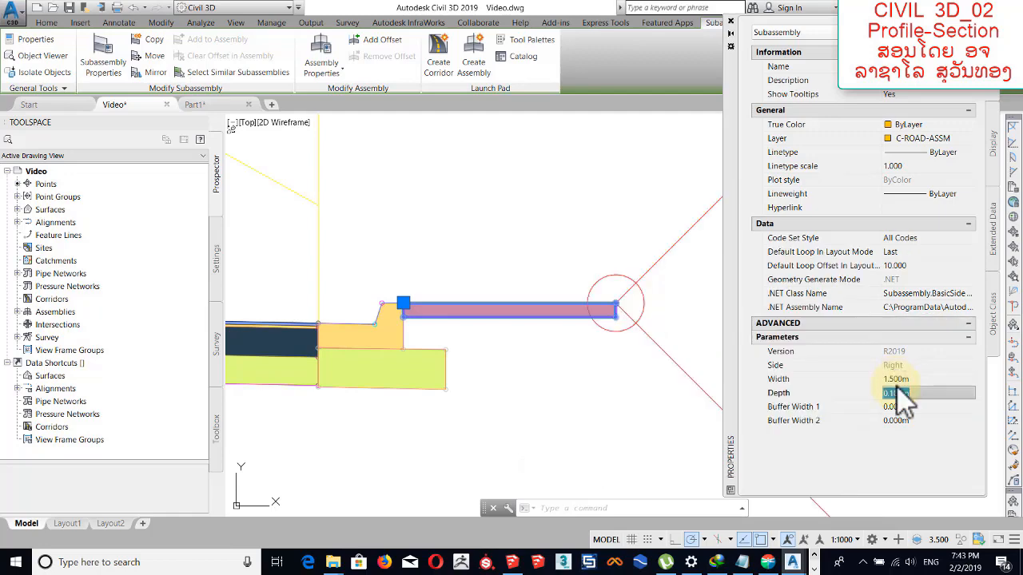